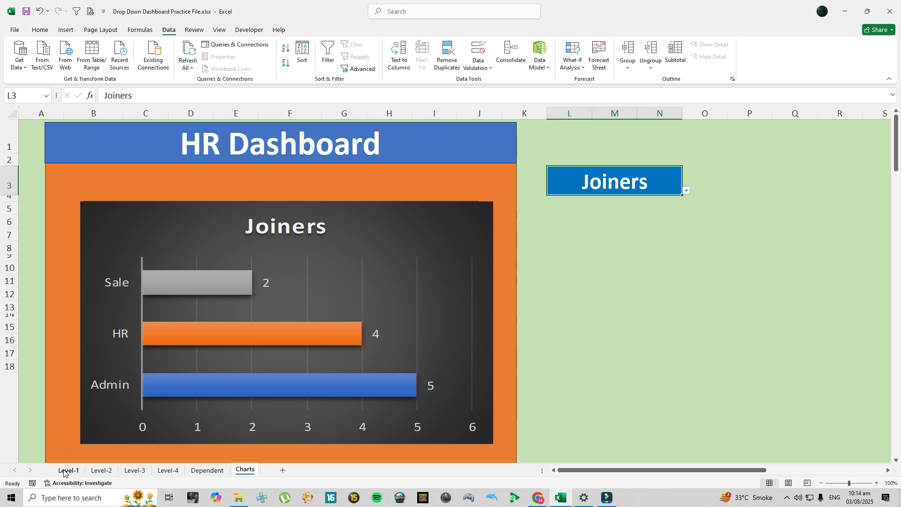
On the Level-1 sheet, choose Yes in B4 and Mar in D4 from their drop-down lists
click(65, 470)
click(140, 215)
click(166, 215)
click(155, 225)
click(303, 211)
click(313, 214)
click(289, 245)
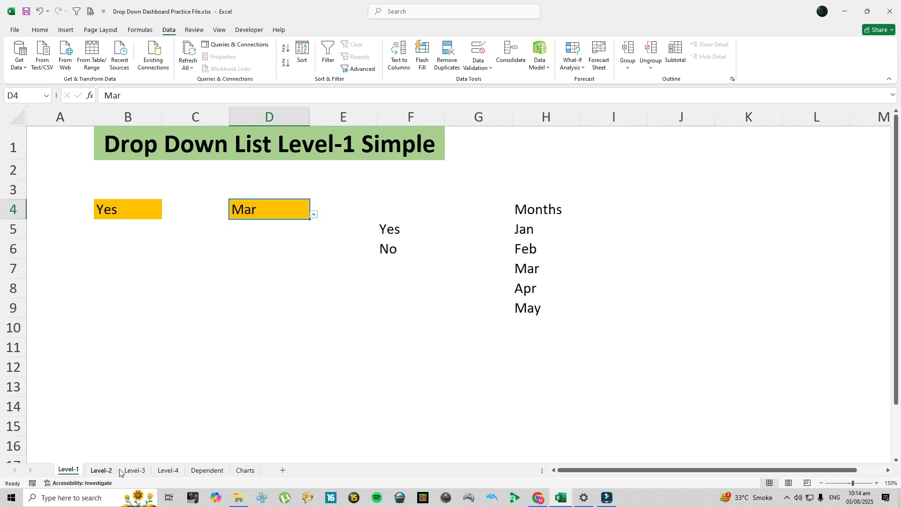
On the Dependent sheet, choose Food in L4 and pick Pizza from the dependent list in N4
click(207, 470)
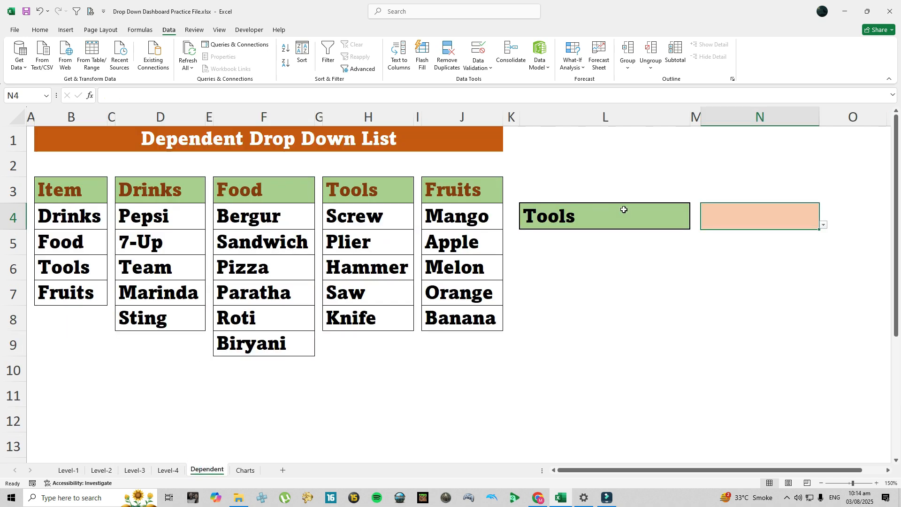
click(687, 212)
click(694, 224)
click(655, 243)
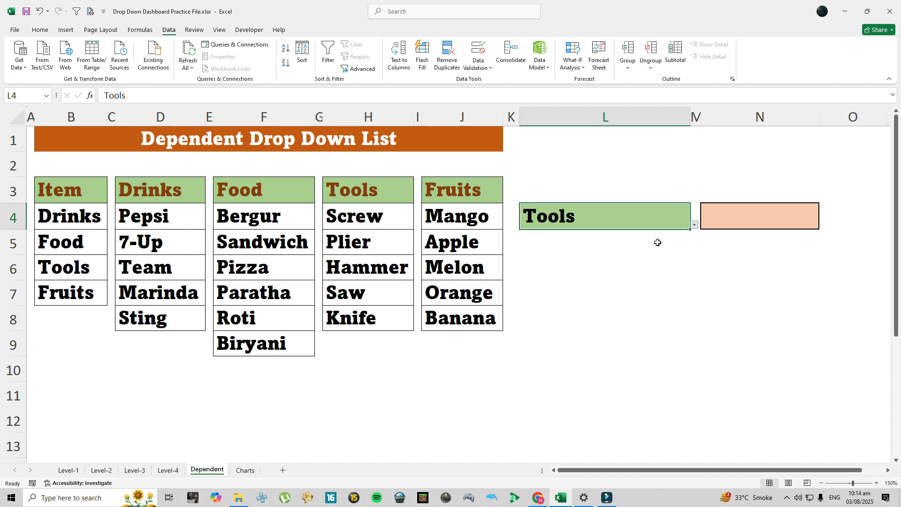
click(748, 217)
click(823, 225)
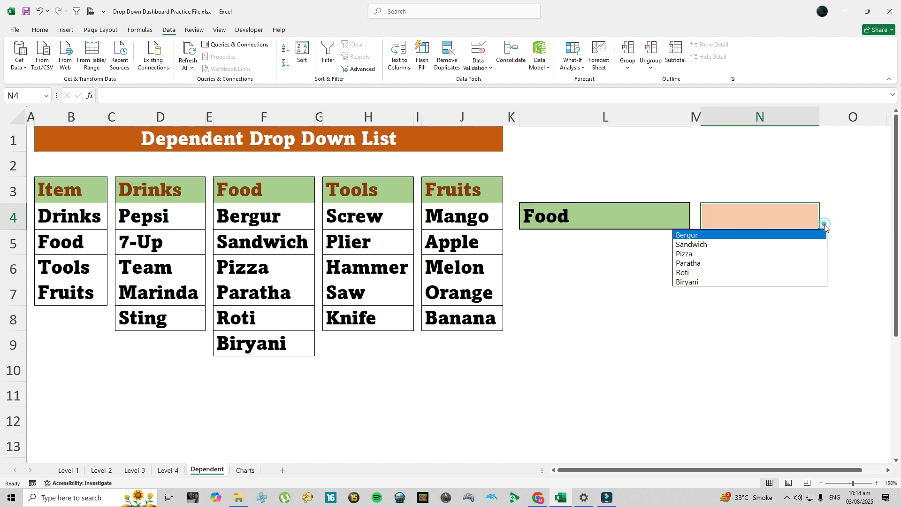
click(807, 257)
On the Charts sheet, switch the dashboard selector in L3 to Sale and on to the next list entry
click(249, 470)
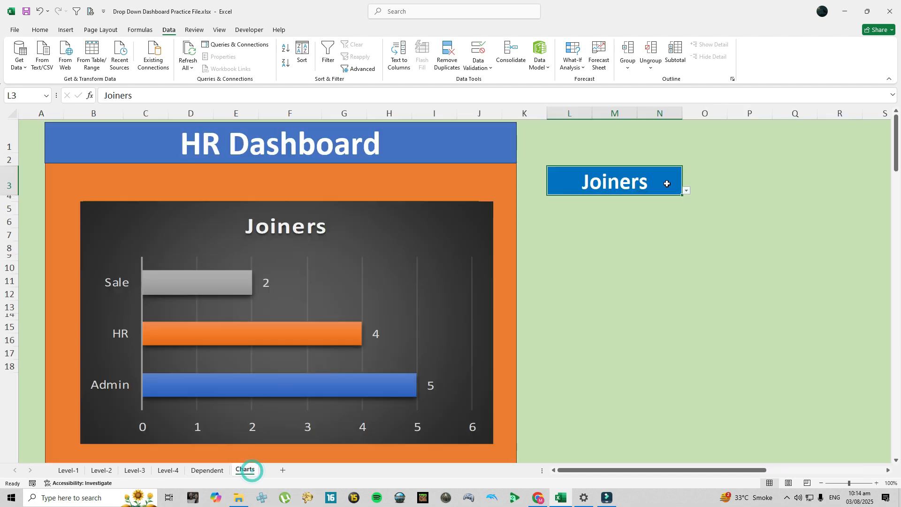
click(686, 191)
click(663, 198)
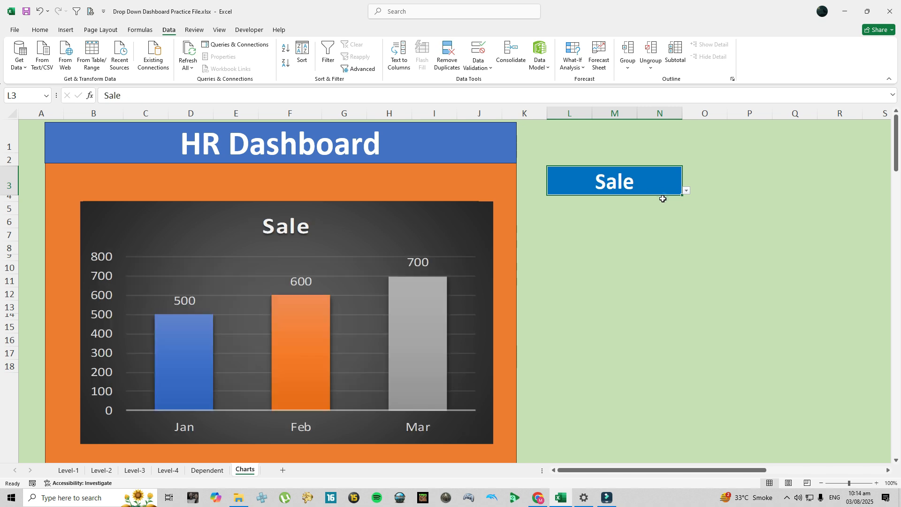
click(686, 191)
click(665, 210)
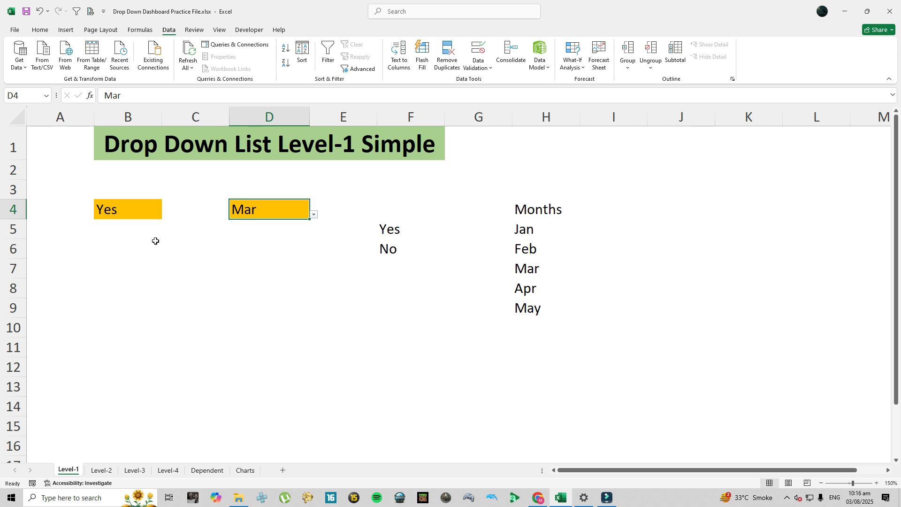
Try the entries of the drop-down list in B4 on the Level-1 sheet, finishing with Yes
click(147, 210)
click(166, 214)
click(126, 224)
click(131, 230)
click(164, 214)
click(139, 222)
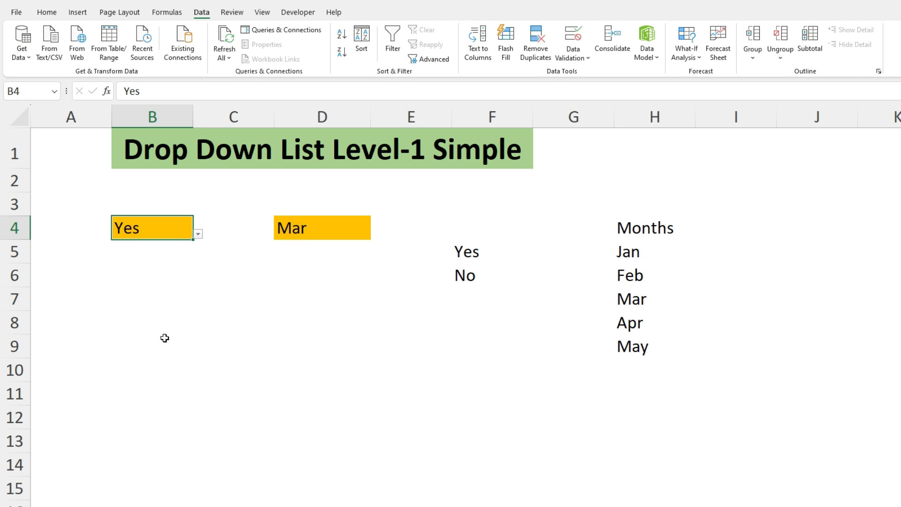
Fill cell B7 with the standard light green colour
click(163, 291)
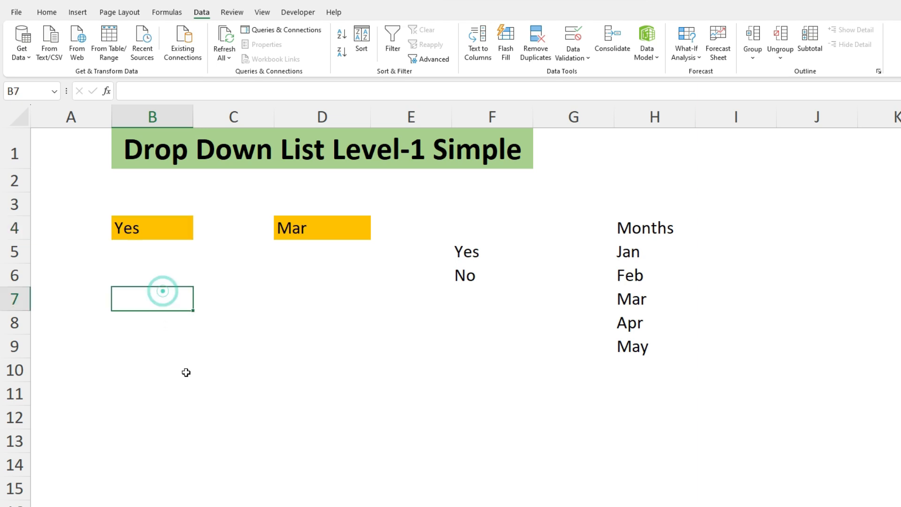
click(47, 12)
click(202, 52)
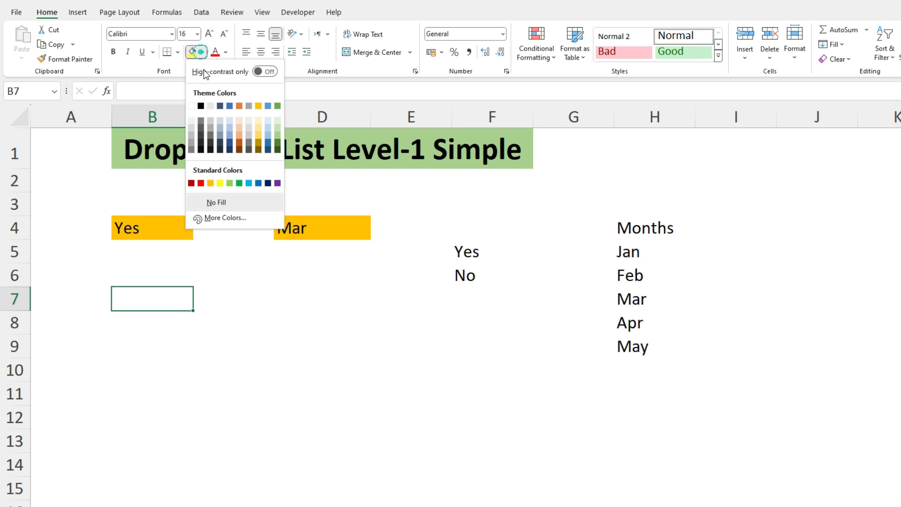
click(230, 184)
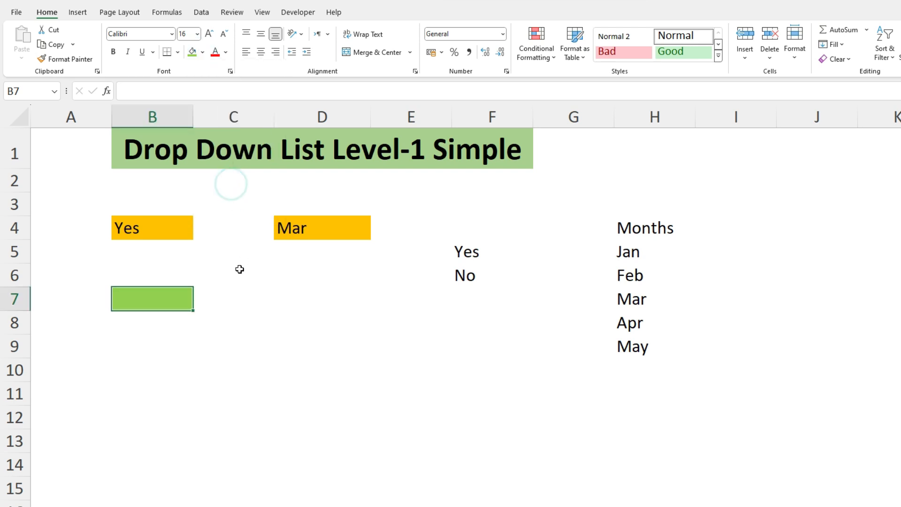
Compare the green cell B7 with the existing drop-down in B4 and view B4's options
click(218, 349)
click(164, 303)
click(170, 232)
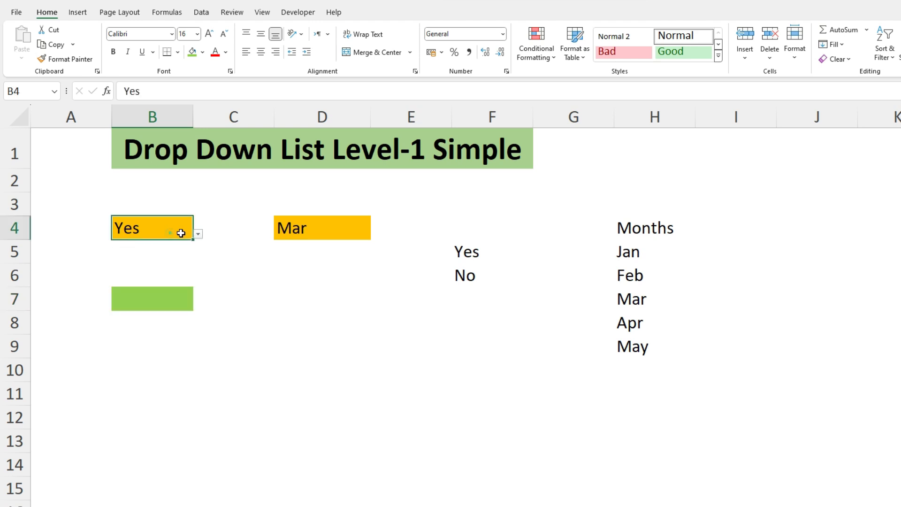
click(198, 235)
Add data validation to cell B7 that allows a List with the source =$F$5:$F$6
click(183, 301)
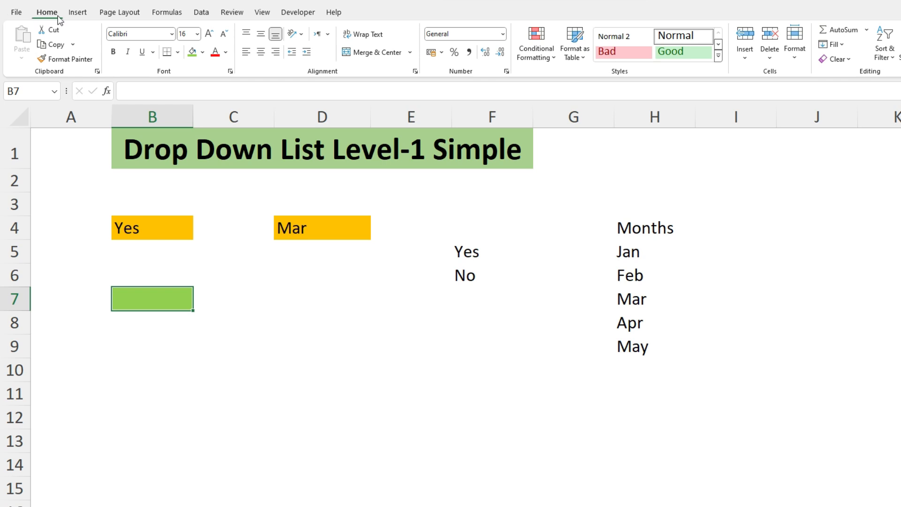
click(205, 12)
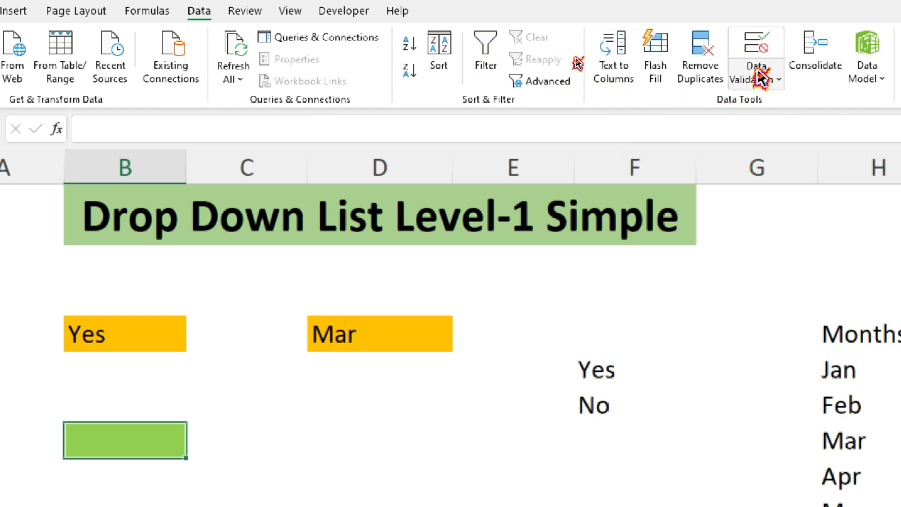
click(780, 81)
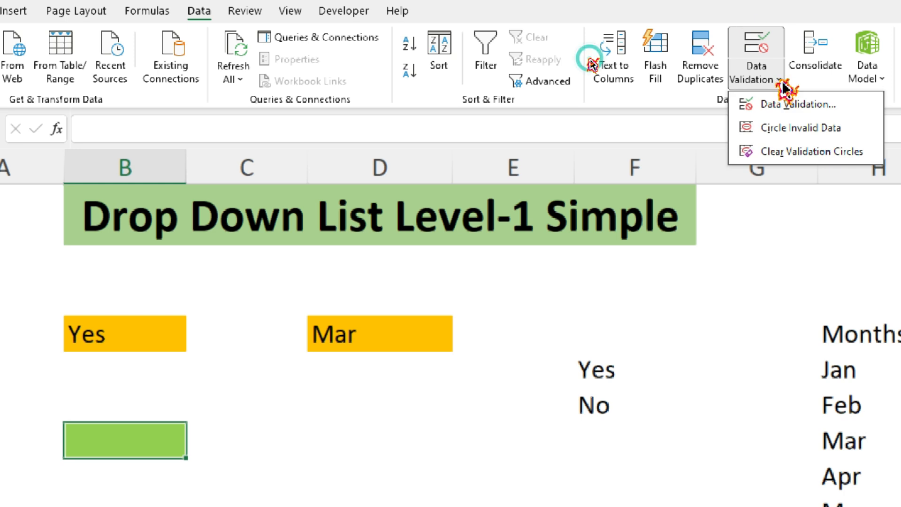
click(792, 109)
drag(642, 123, 570, 106)
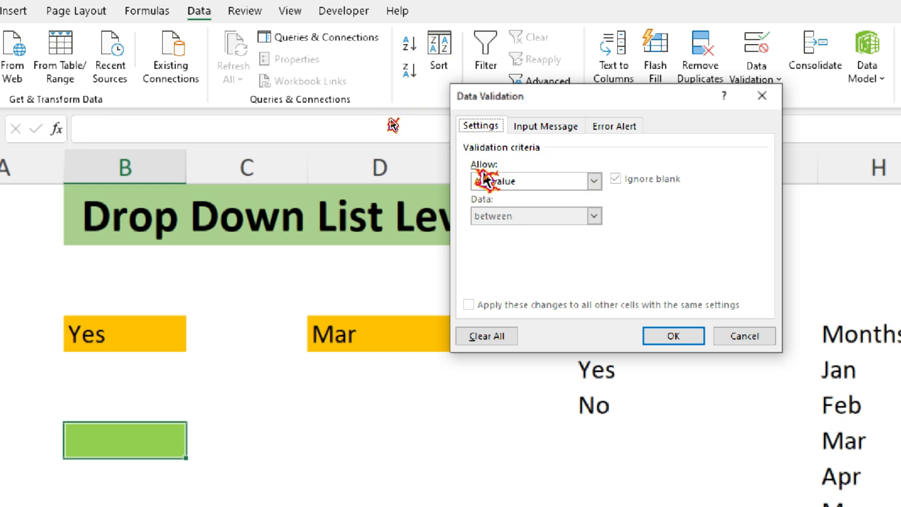
click(594, 182)
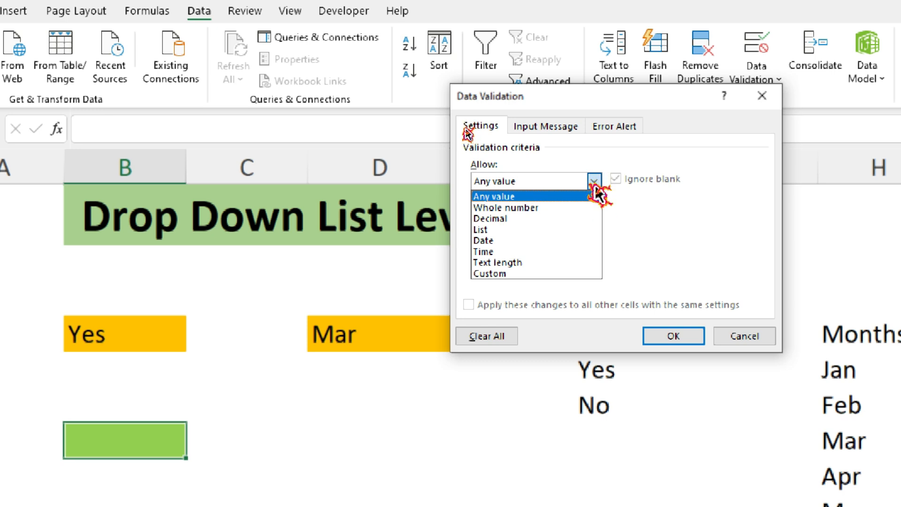
click(528, 229)
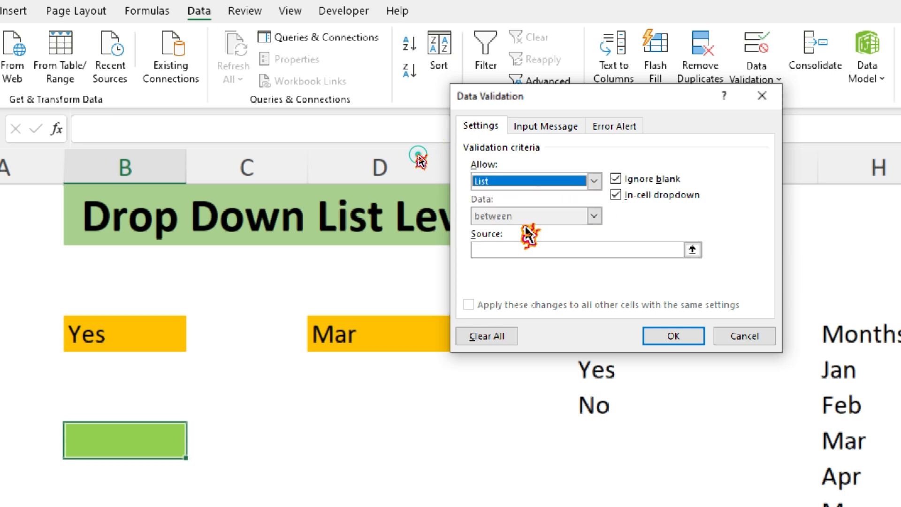
click(512, 250)
drag(569, 96, 340, 33)
drag(584, 368, 591, 407)
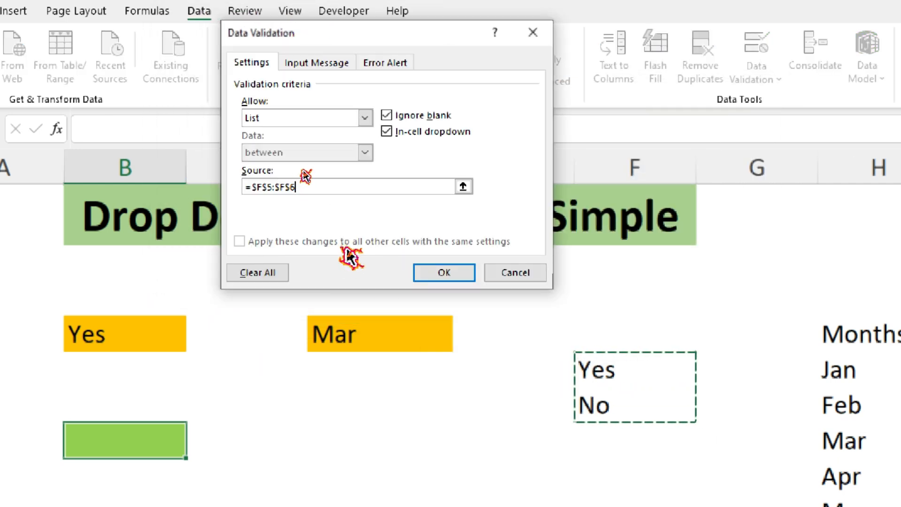
click(441, 276)
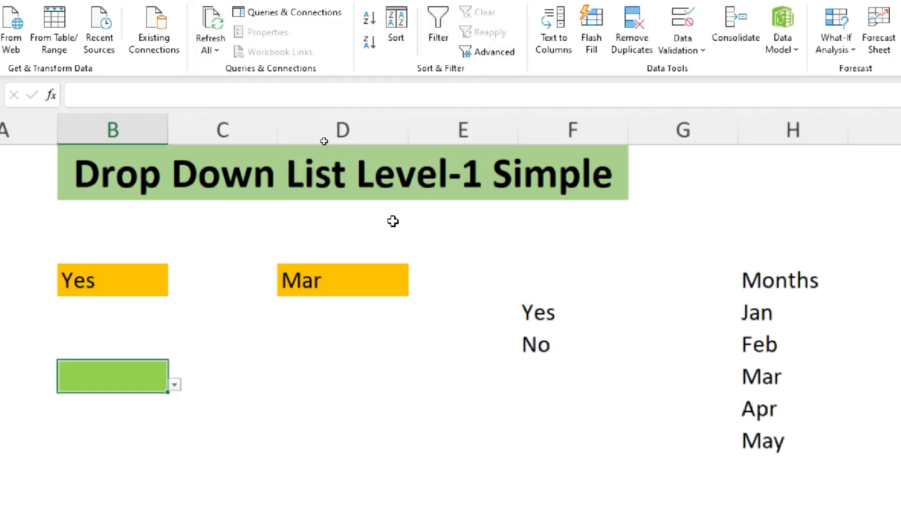
Test the new drop-down list in B7 by choosing Yes and finally No
click(174, 384)
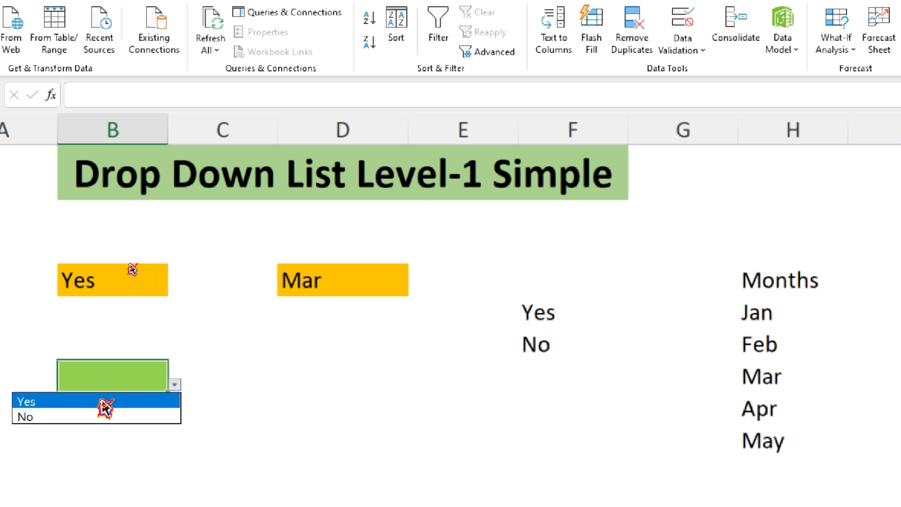
click(101, 400)
click(176, 385)
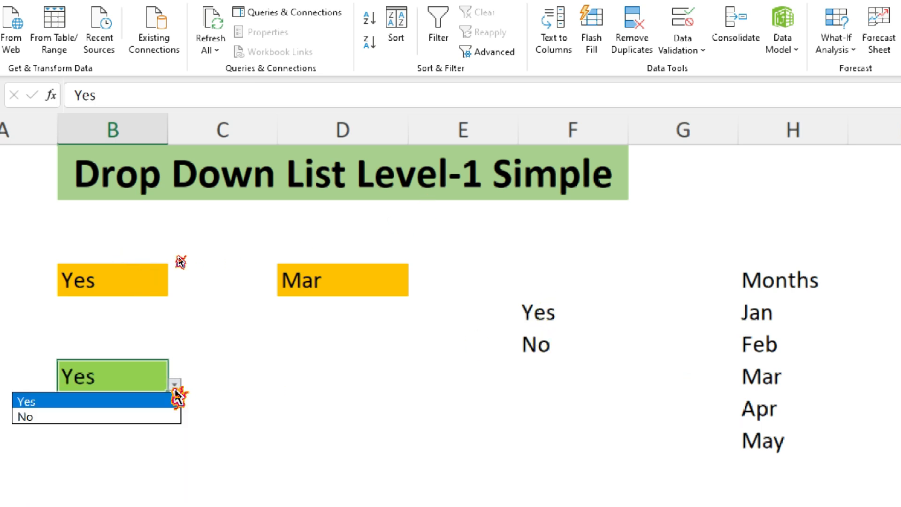
click(145, 416)
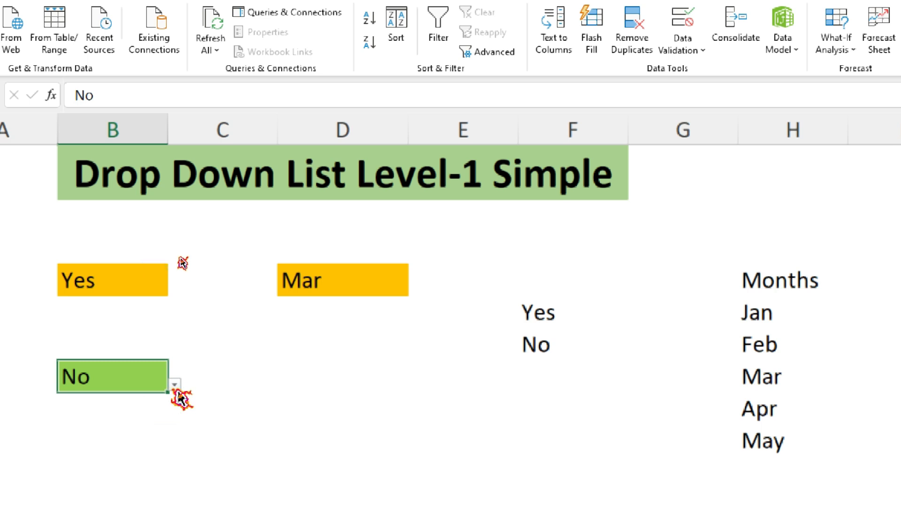
Fill cell D7 with the same light green as B7
click(316, 362)
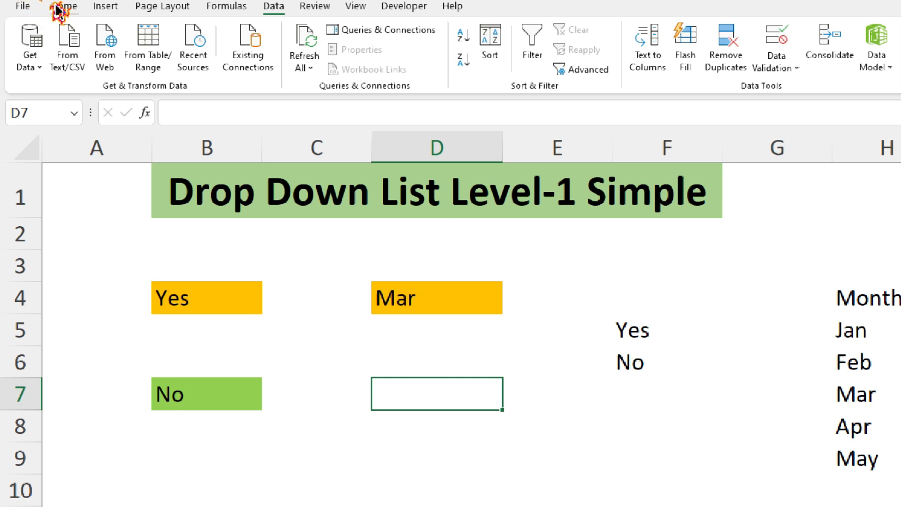
click(57, 9)
click(261, 60)
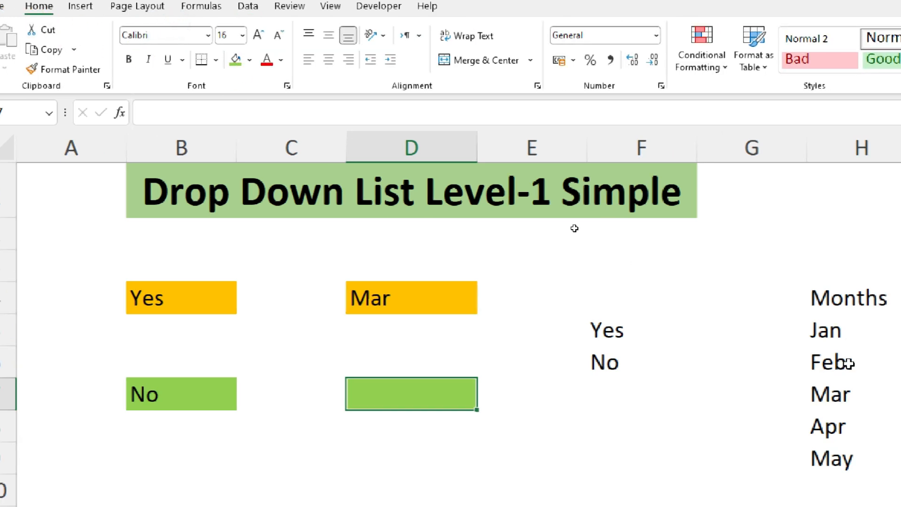
Add data validation to cell D7 that allows a List with the months in =$H$5:$H$9 as source
click(253, 7)
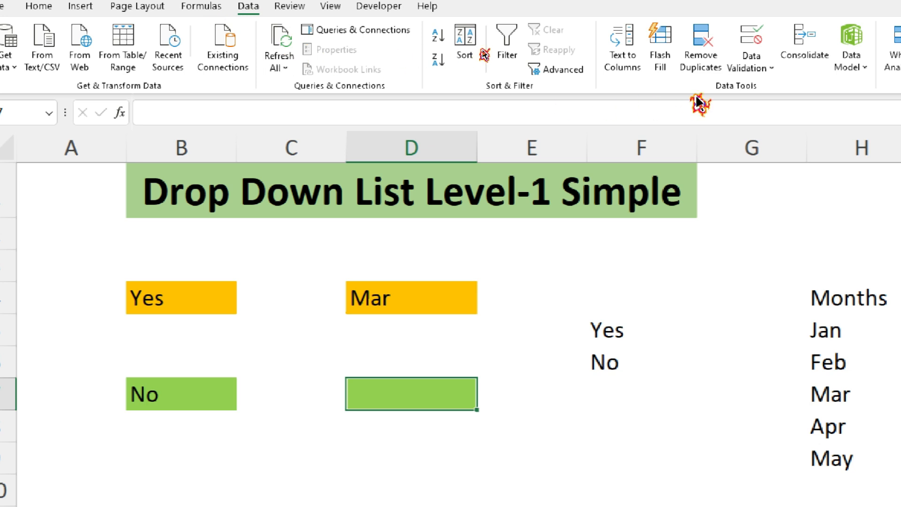
click(770, 66)
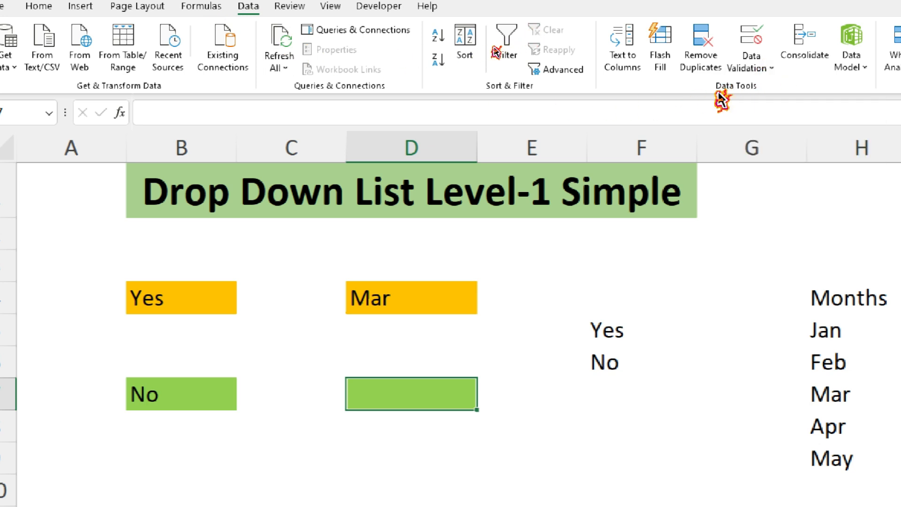
click(771, 70)
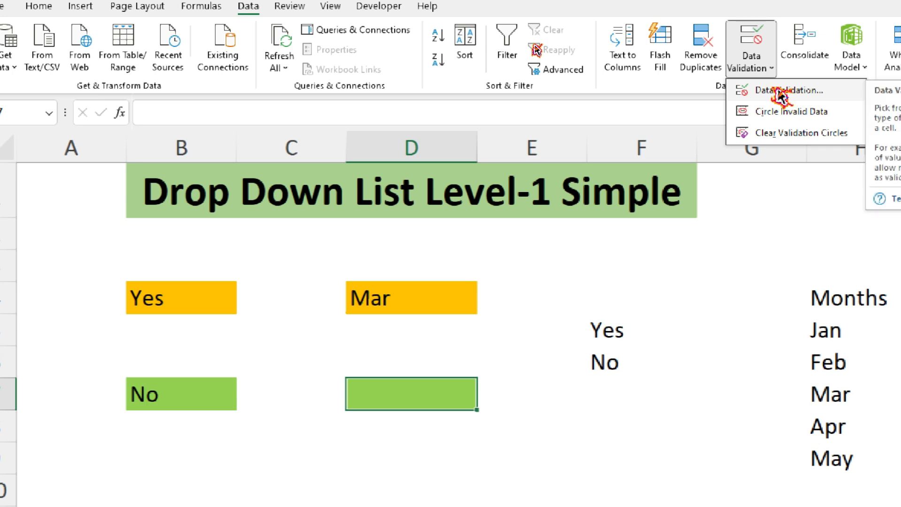
click(775, 89)
drag(420, 26, 524, 8)
click(430, 84)
click(428, 88)
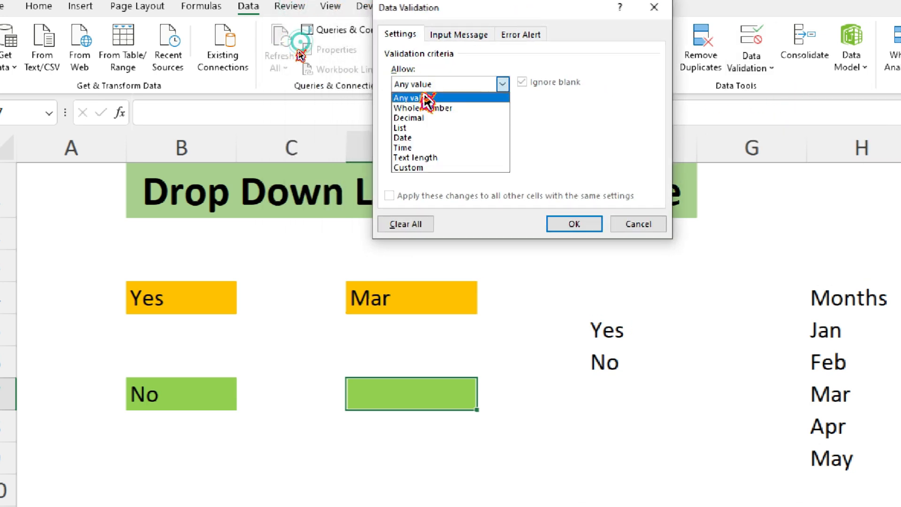
click(419, 127)
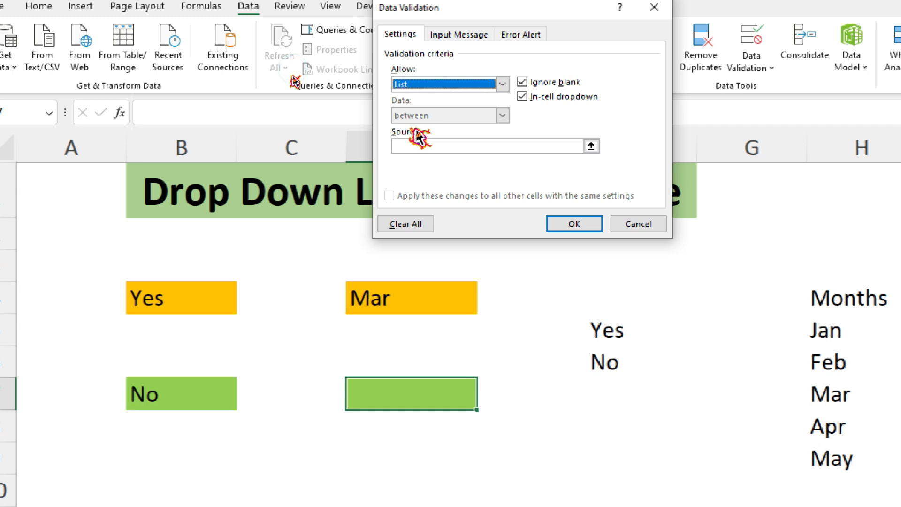
click(413, 146)
drag(830, 334, 824, 459)
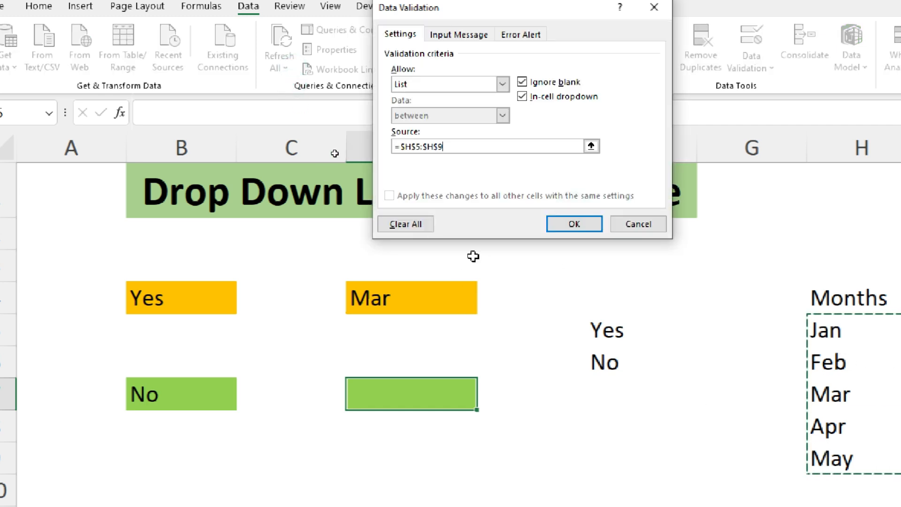
click(555, 225)
Test the month list in D7 by choosing Feb, Mar and finally Apr
click(484, 402)
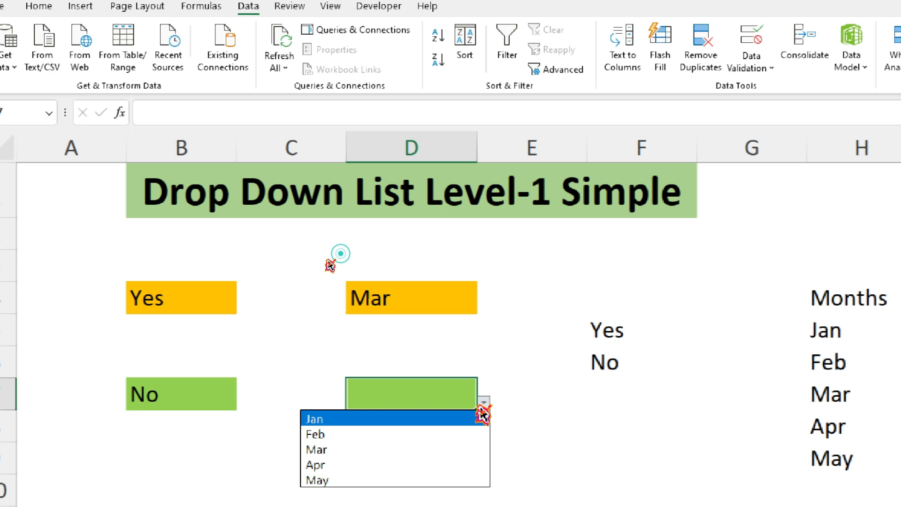
click(425, 434)
click(485, 404)
click(402, 449)
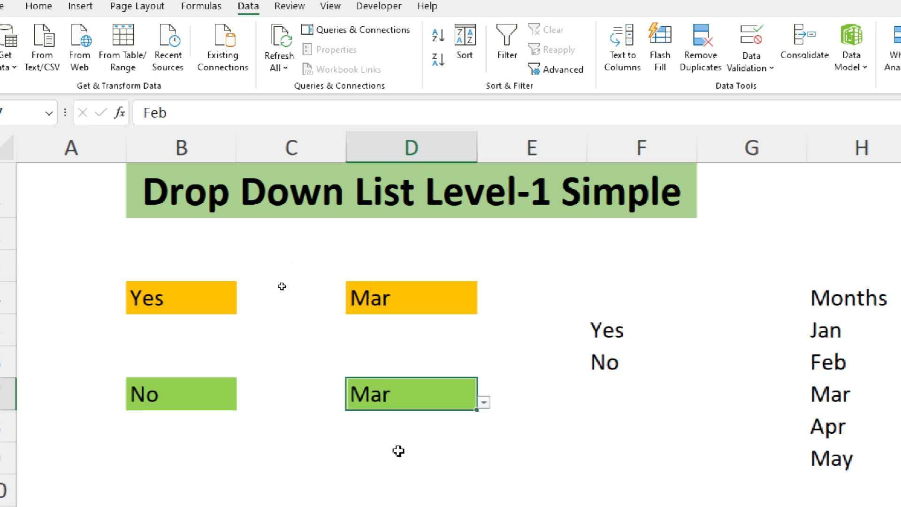
click(485, 403)
click(386, 465)
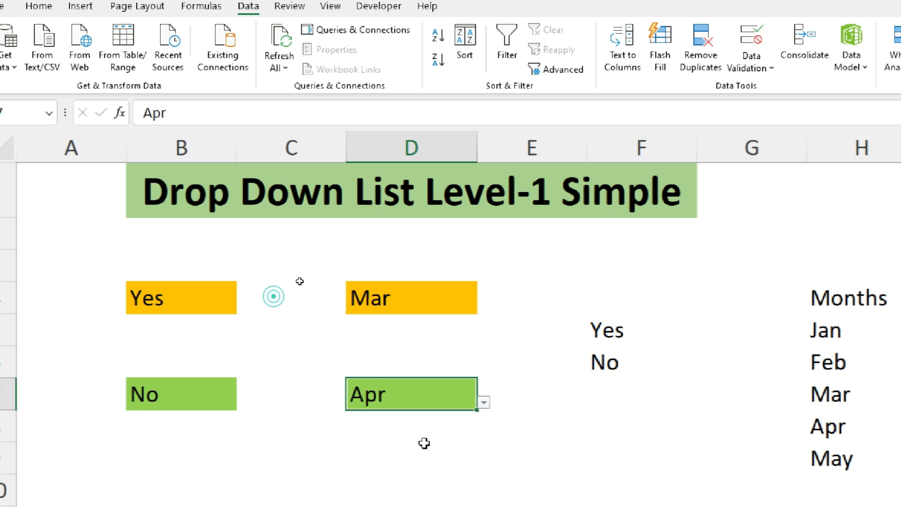
Examine the input message and error alert settings, including the alert styles, in cell D7's data validation
click(751, 59)
click(788, 92)
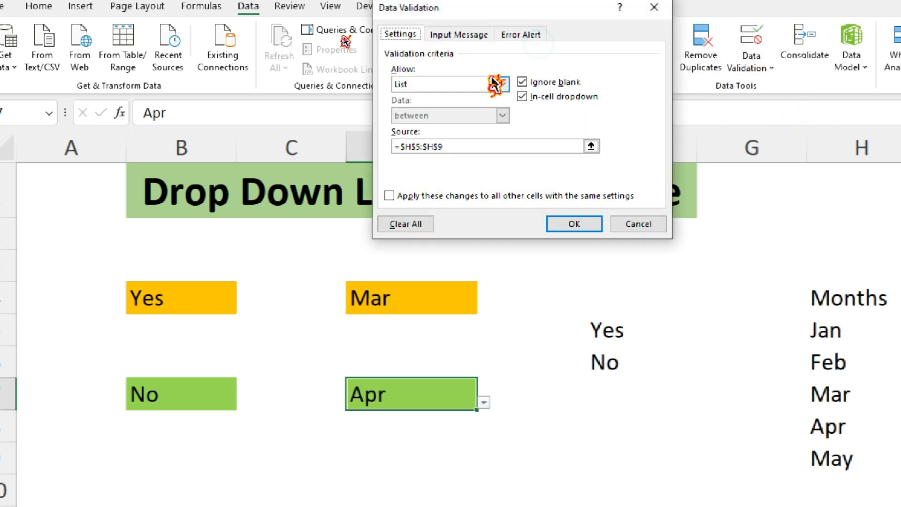
click(456, 34)
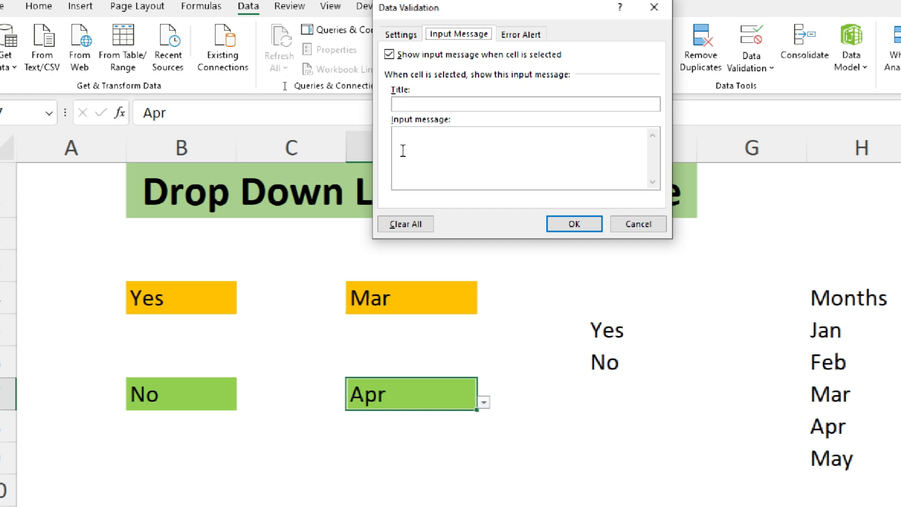
click(530, 54)
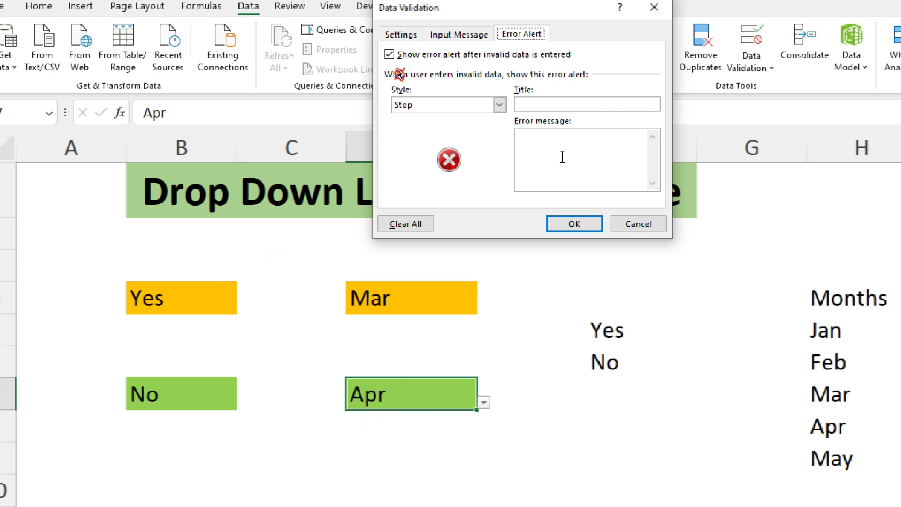
click(499, 106)
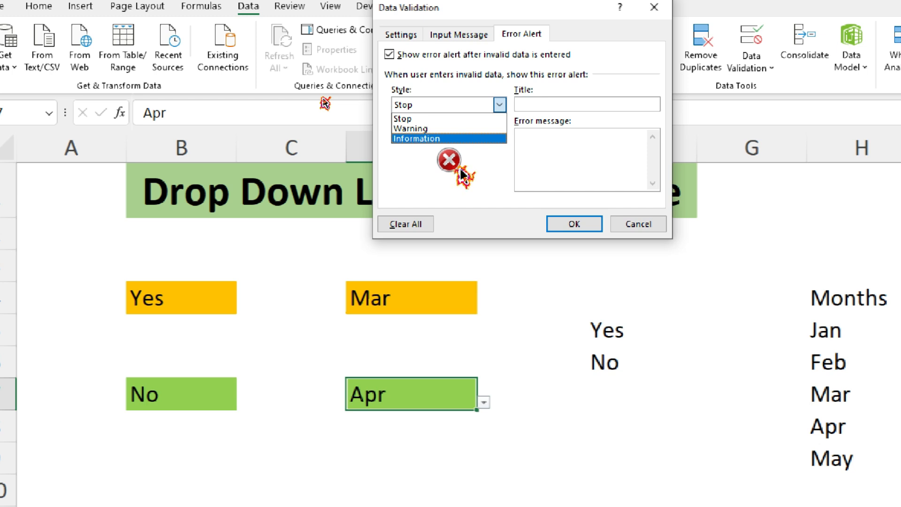
click(647, 226)
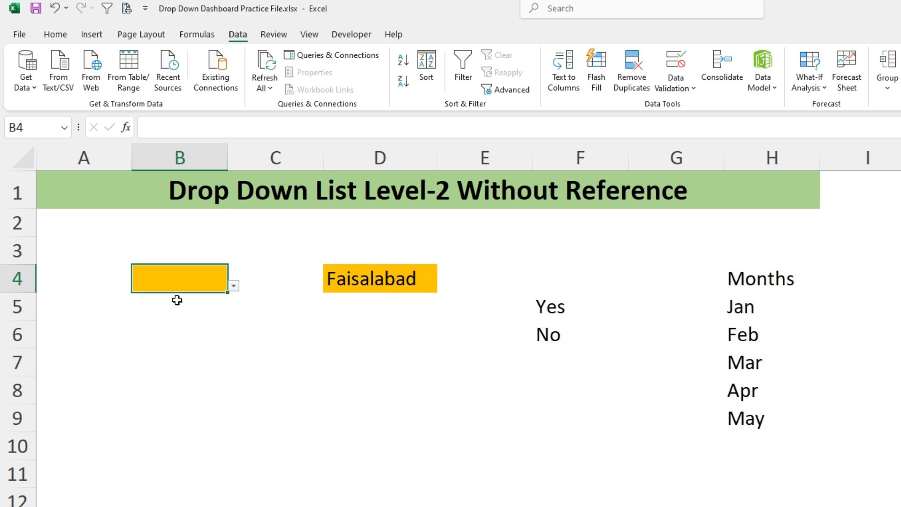
Fill cell B6 on the Level-2 Without Reference sheet with light green
click(202, 335)
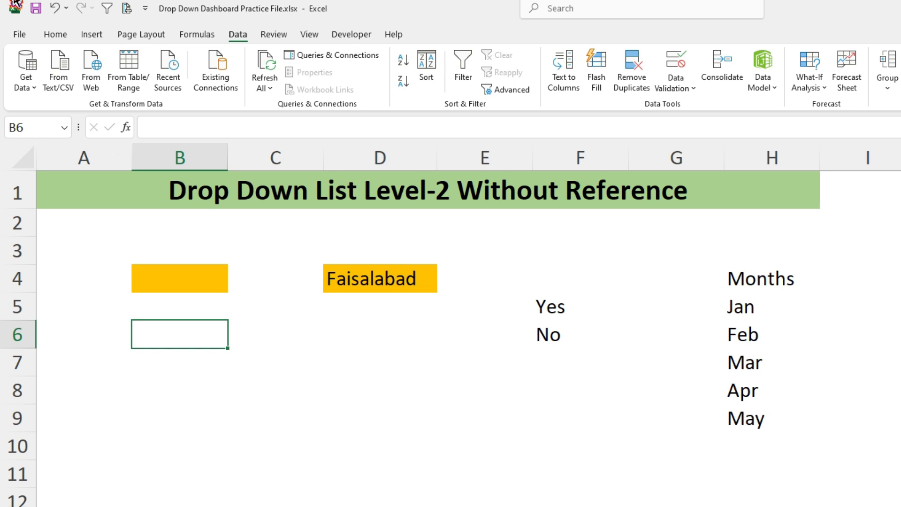
click(55, 34)
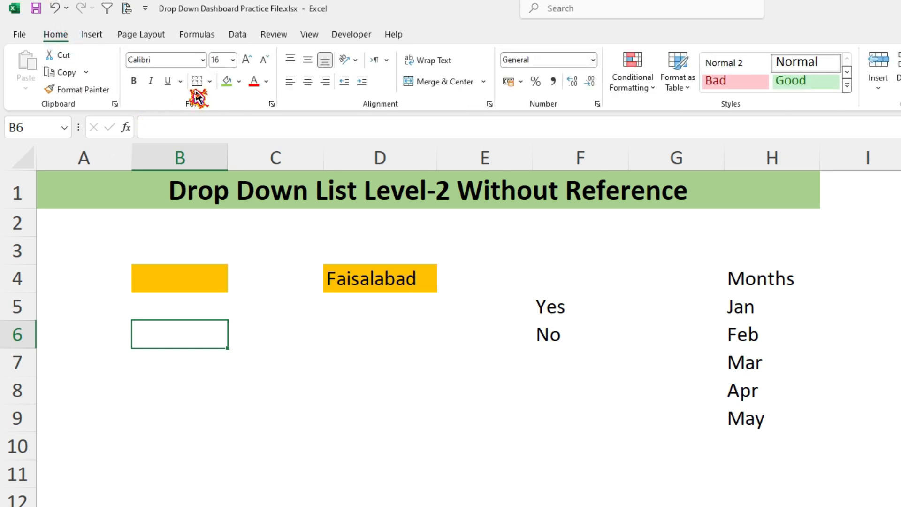
click(227, 81)
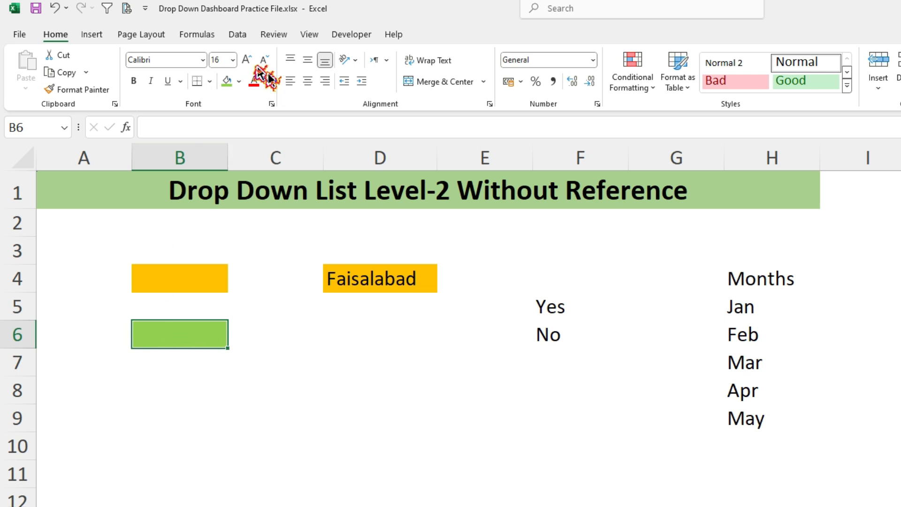
Add List data validation to cell B6 with Yes,No as the source and choose No from its drop-down list
click(238, 36)
click(681, 79)
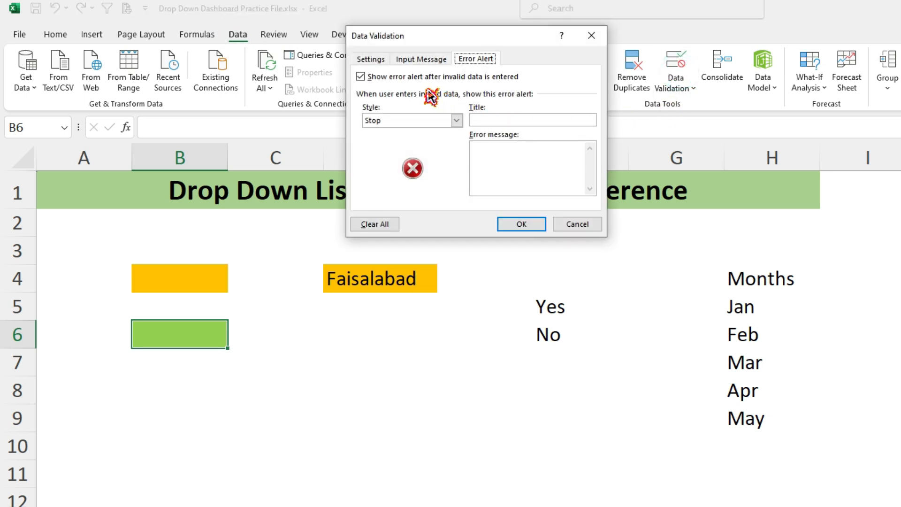
click(373, 59)
click(408, 104)
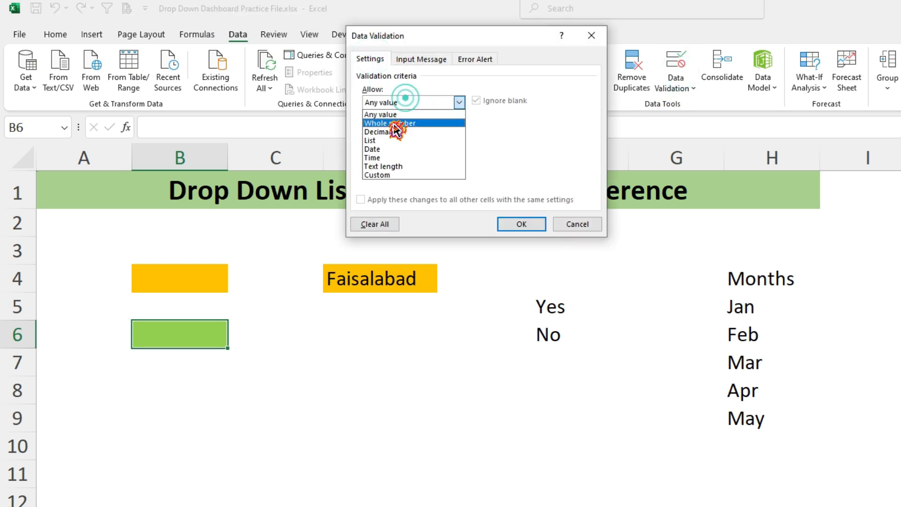
click(392, 140)
click(376, 156)
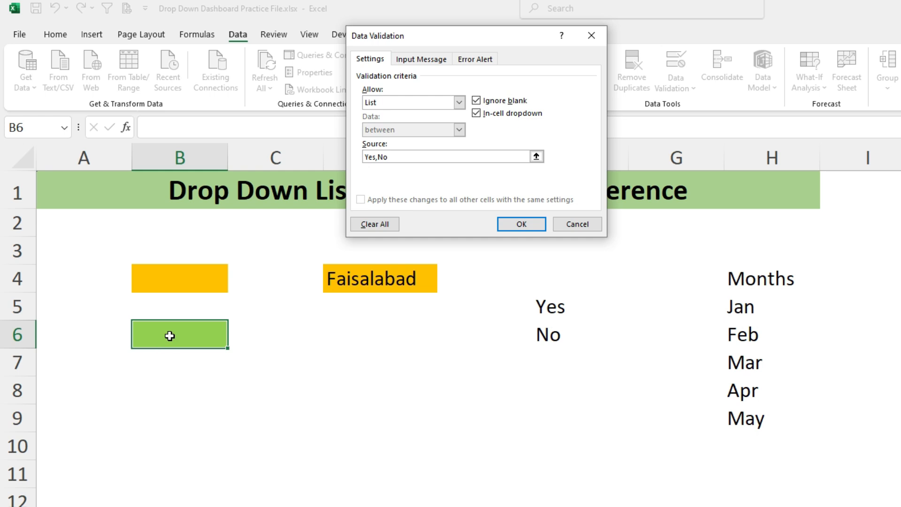
click(521, 224)
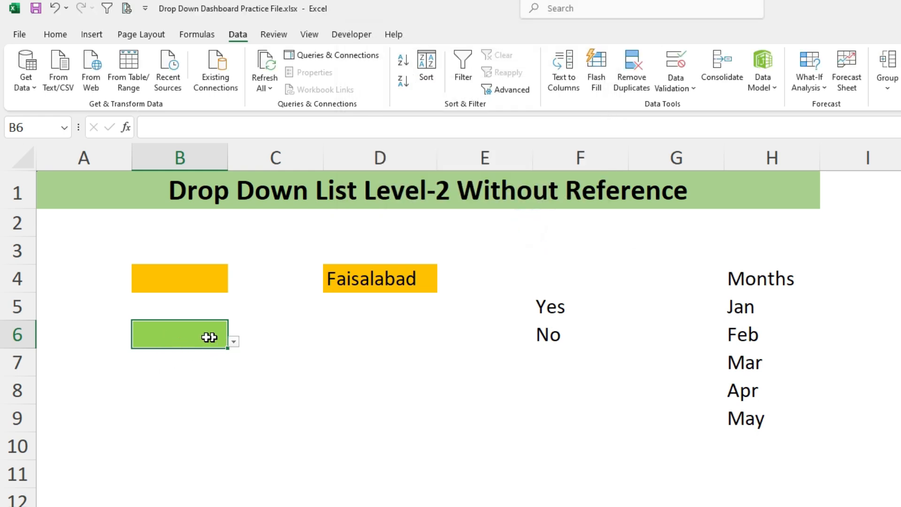
click(233, 341)
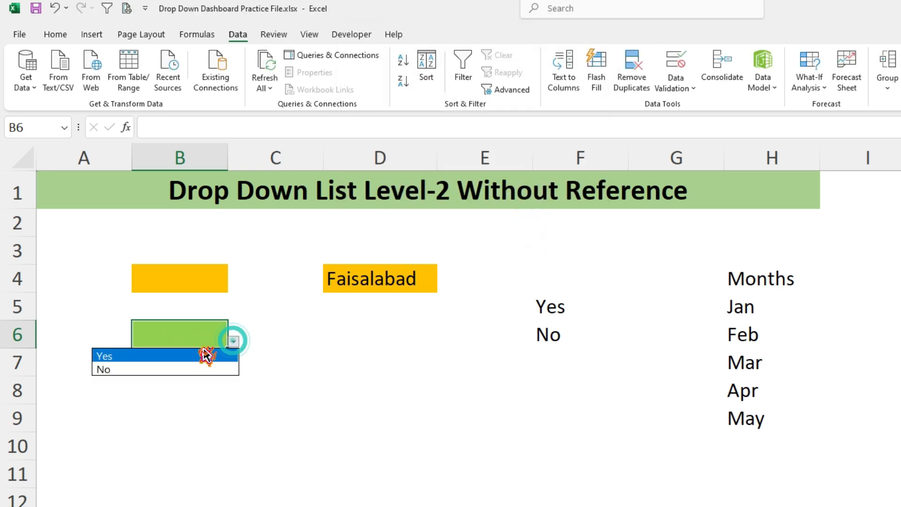
click(183, 369)
Fill cell D7 on the Level-2 sheet with the same light green as B6
click(359, 350)
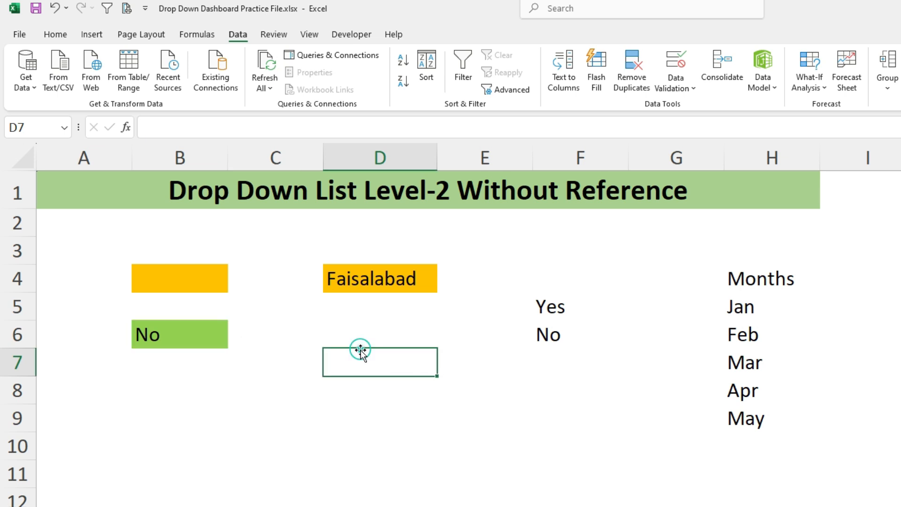
click(70, 29)
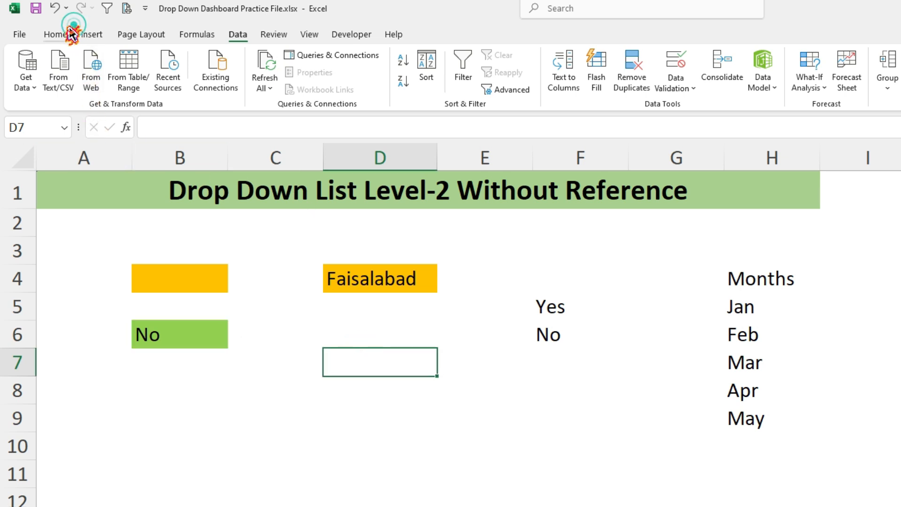
click(226, 81)
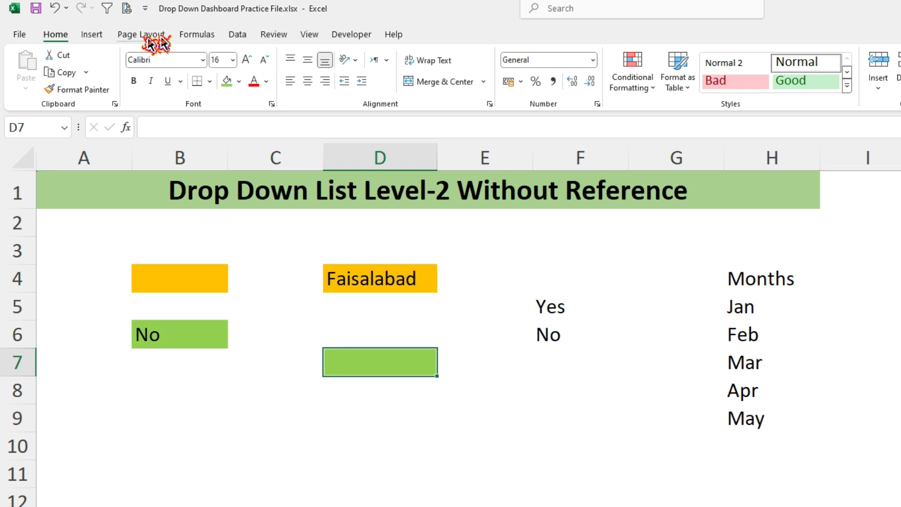
Add data validation to cell D7 that allows a List with Jan,Feb,Mar entered directly as the source
click(240, 35)
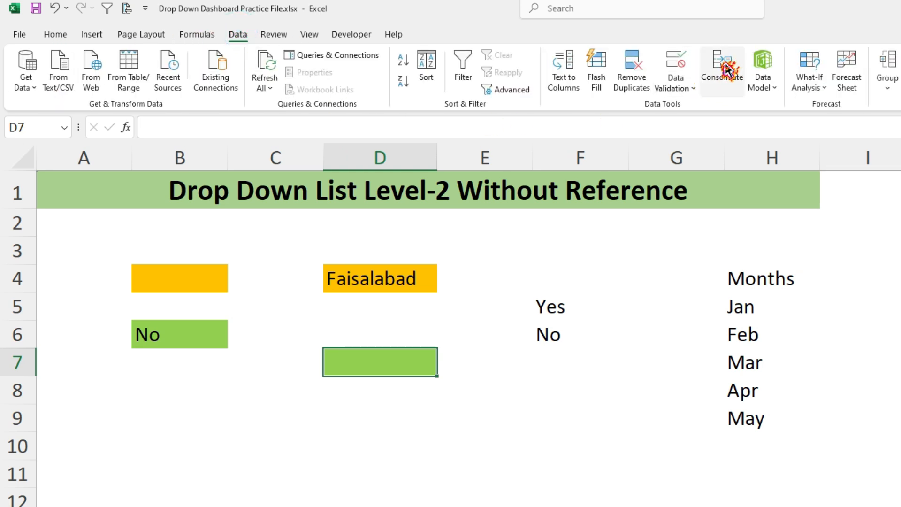
click(676, 66)
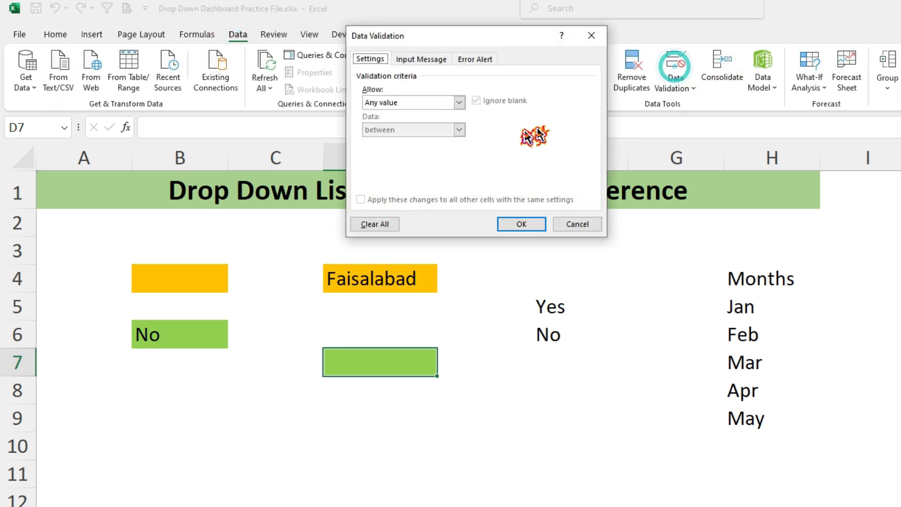
click(459, 103)
click(425, 140)
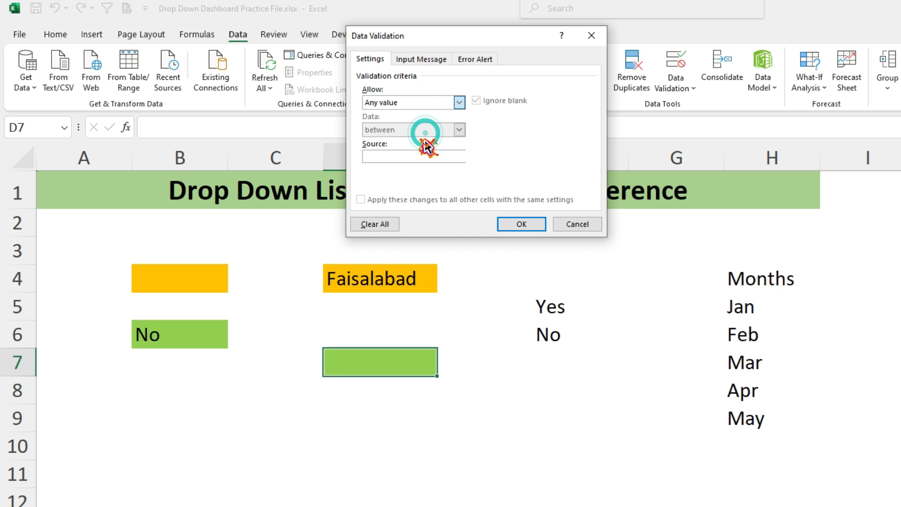
click(394, 156)
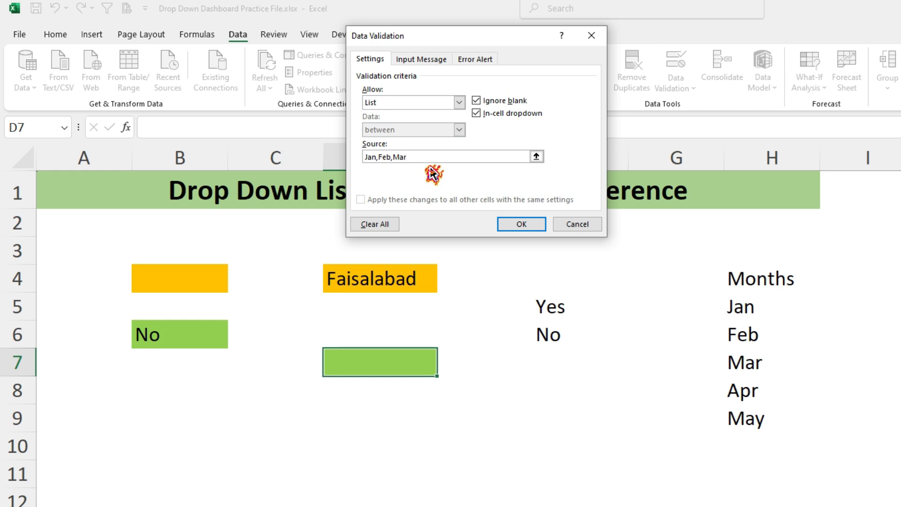
click(520, 225)
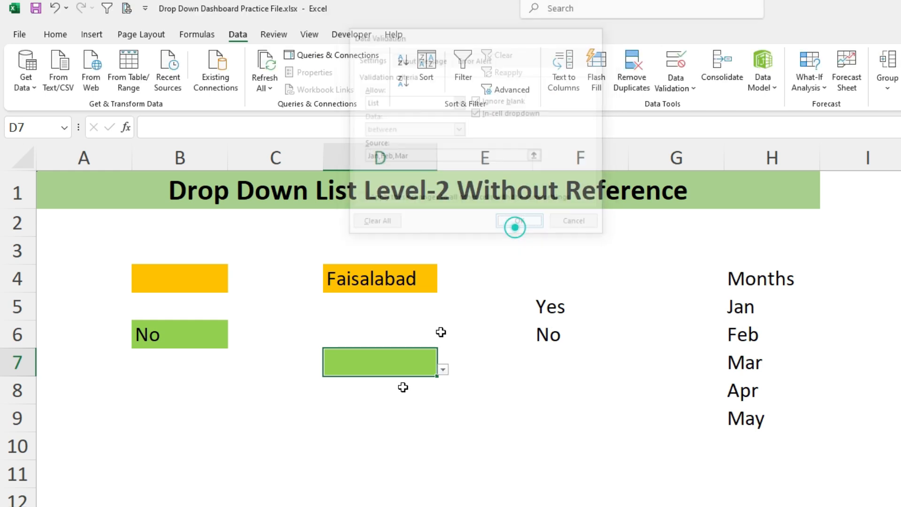
Test the month drop-down list in D7, finally choosing Jan
click(443, 370)
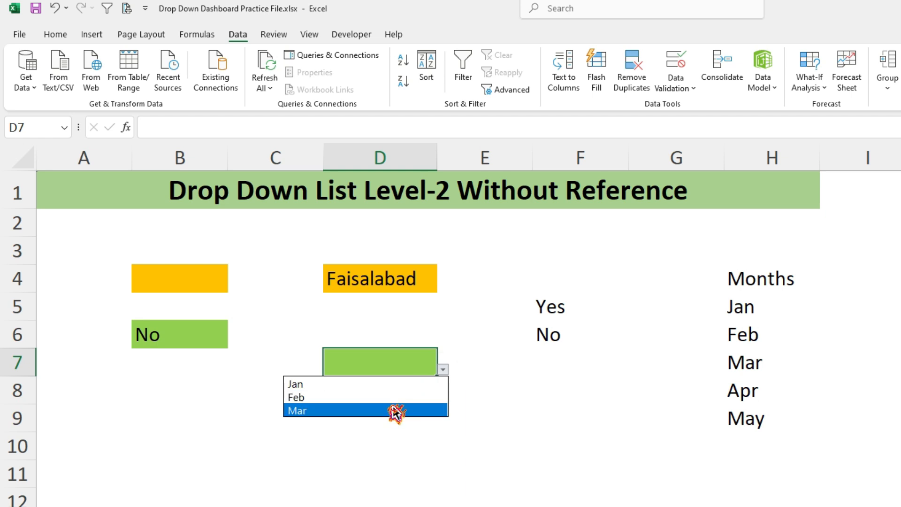
click(380, 410)
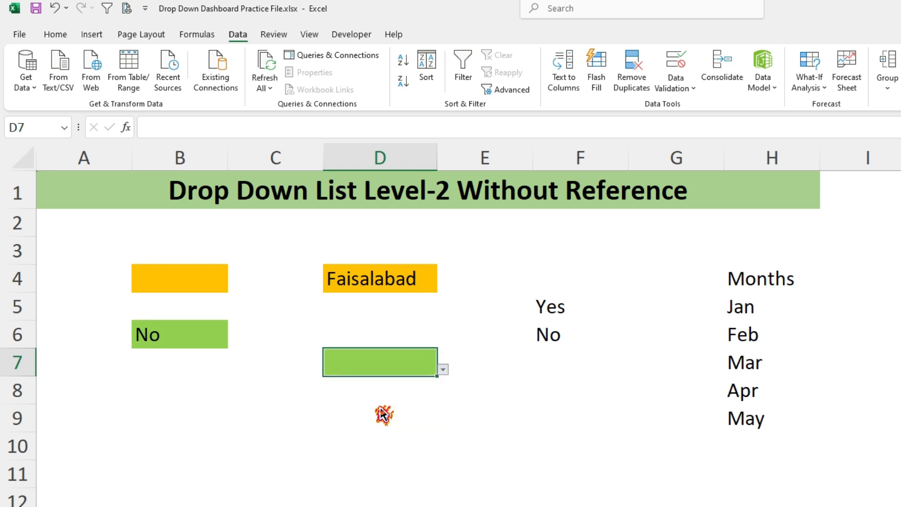
click(441, 371)
click(384, 381)
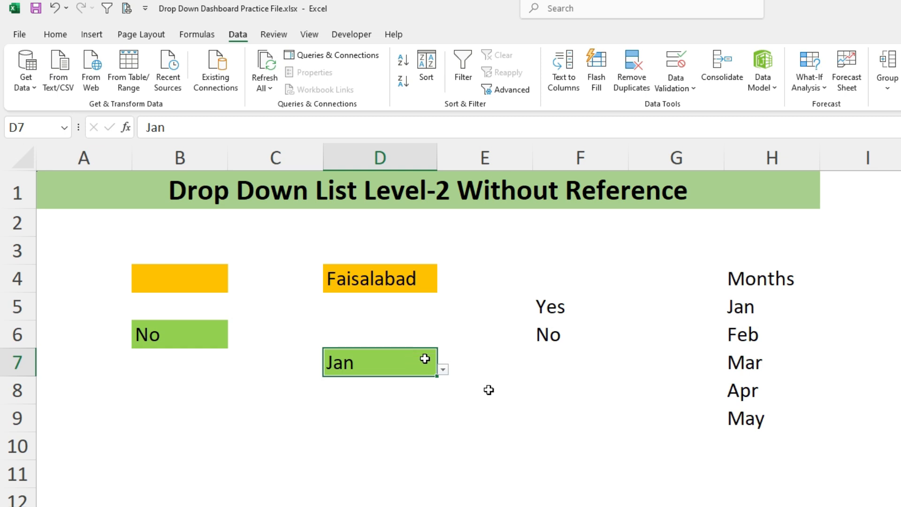
Compare the months in H5:H9 with the options offered by the drop-down list in D7
drag(750, 307, 745, 424)
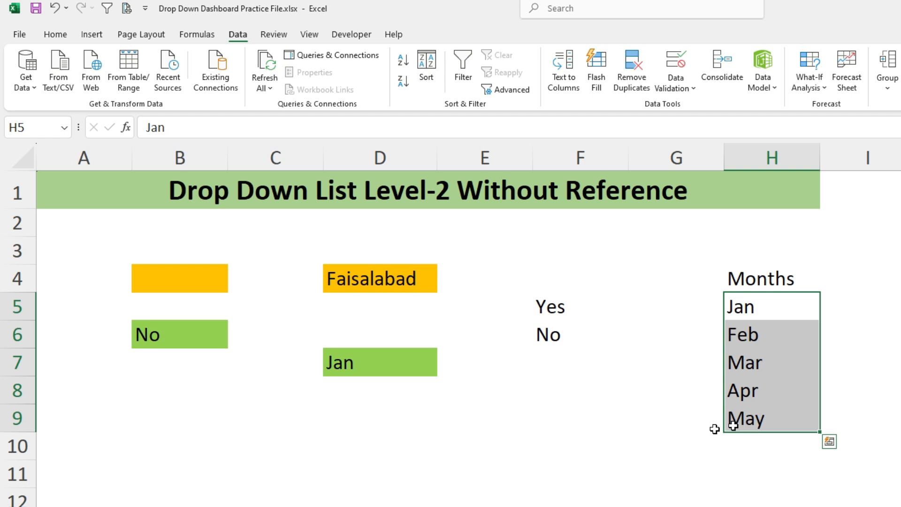
click(368, 355)
click(443, 368)
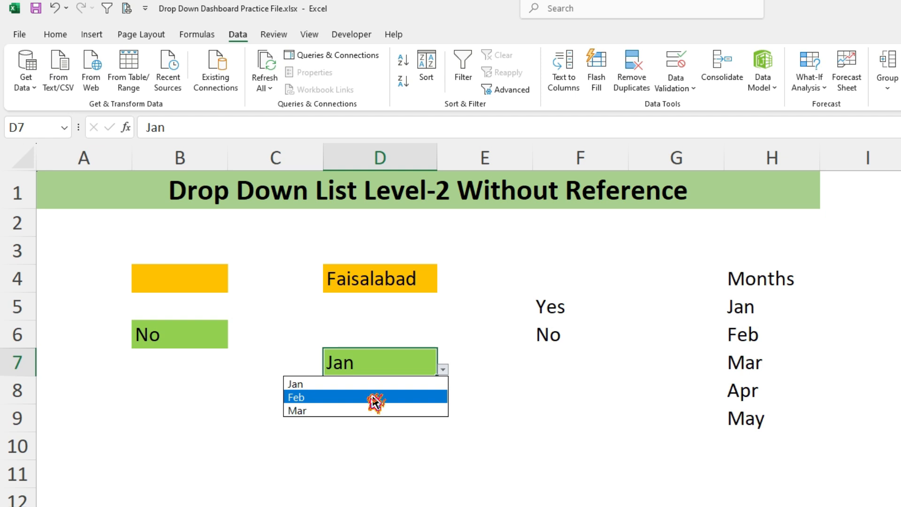
click(569, 305)
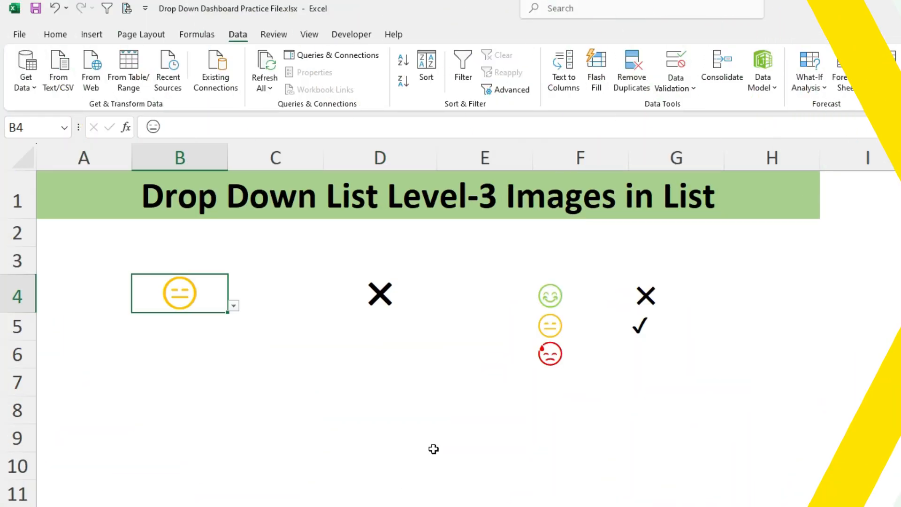
Test the emoji drop-down list in B4 on the Level-3 sheet by choosing the smiling face and finally the neutral face
click(233, 307)
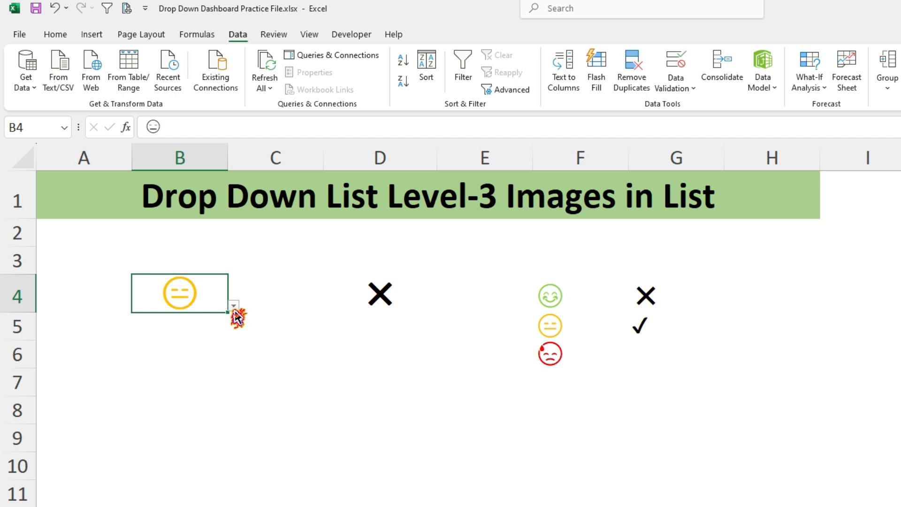
click(200, 314)
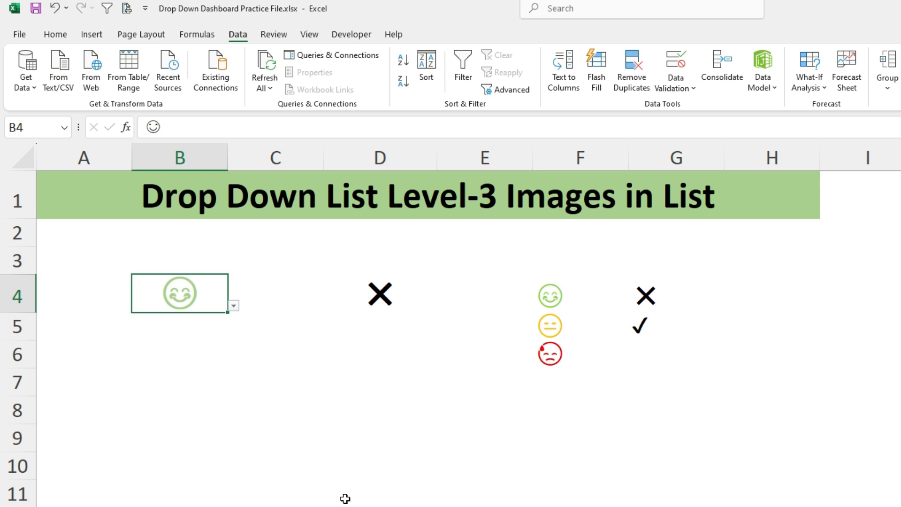
click(236, 306)
click(214, 325)
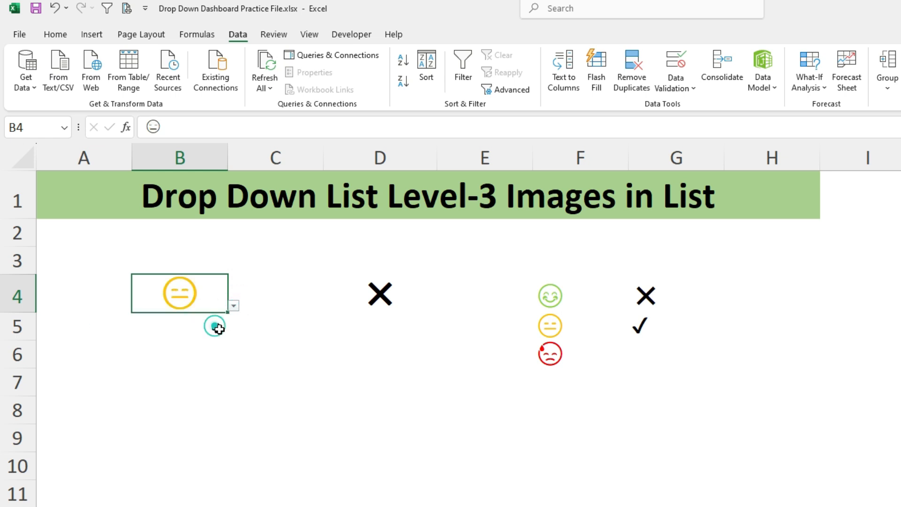
Choose the check mark from the symbol drop-down list in cell D4 on the Level-3 sheet
click(349, 346)
click(394, 294)
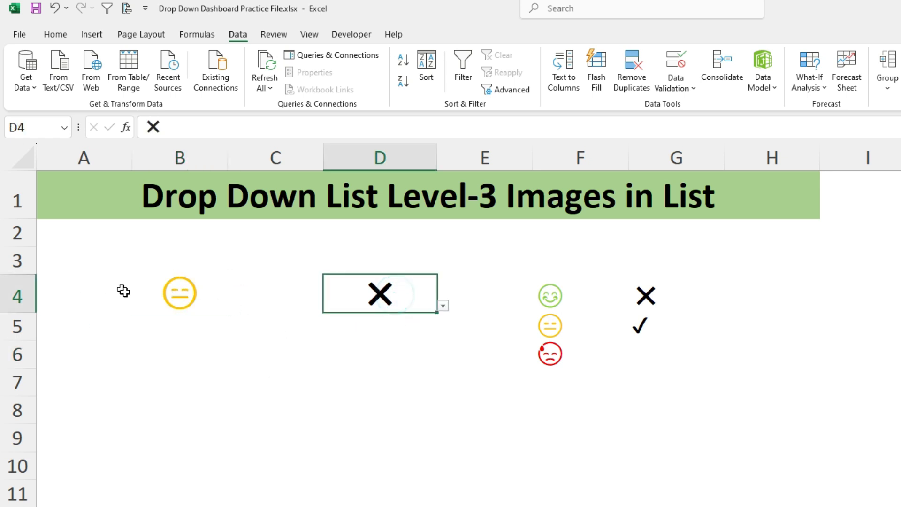
click(161, 294)
click(433, 305)
click(442, 306)
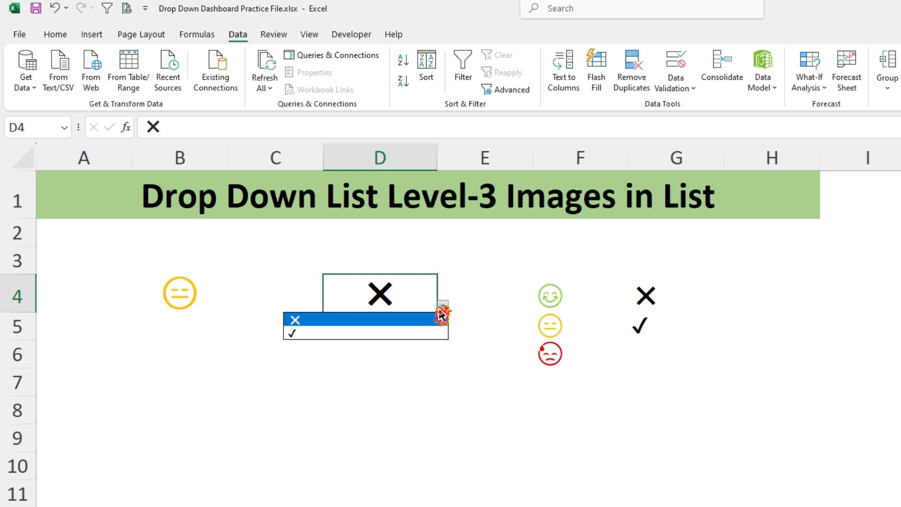
click(420, 333)
Insert smiling, neutral and unamused face emojis into cell D6 with the emoji picker
click(399, 367)
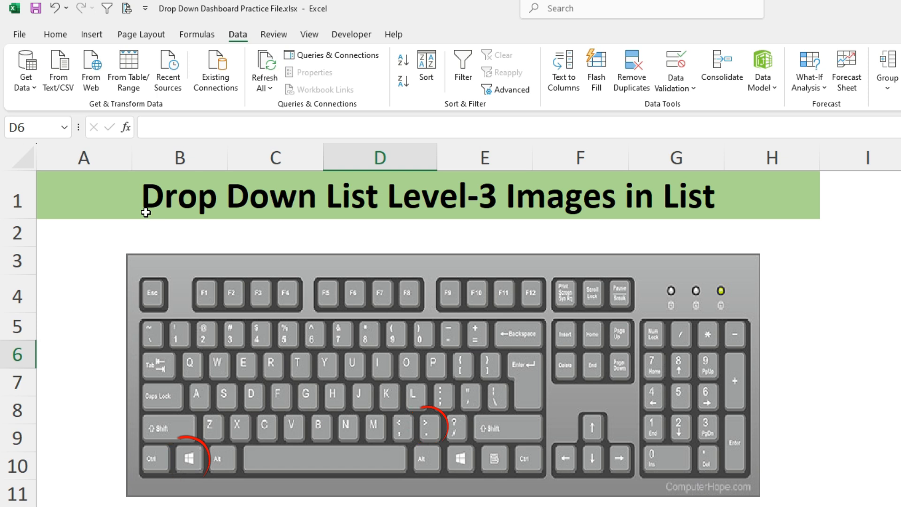
key(super+period)
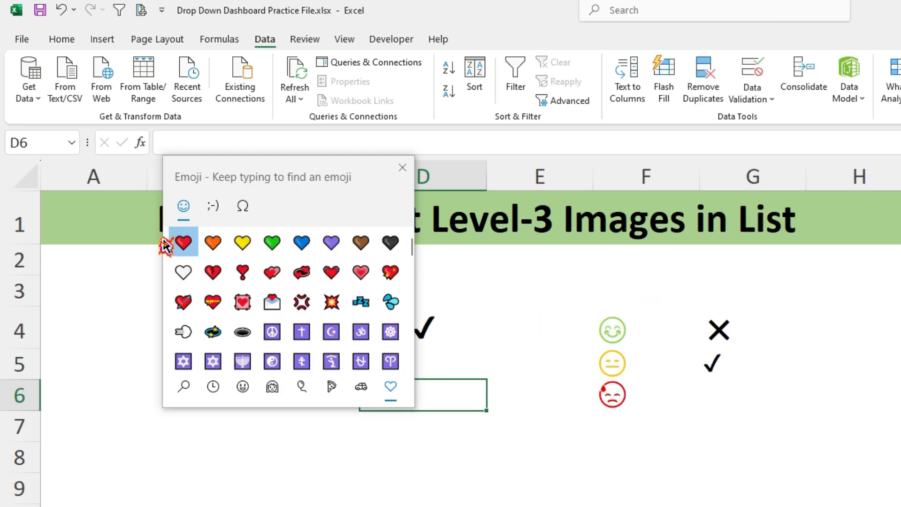
drag(292, 170, 592, 117)
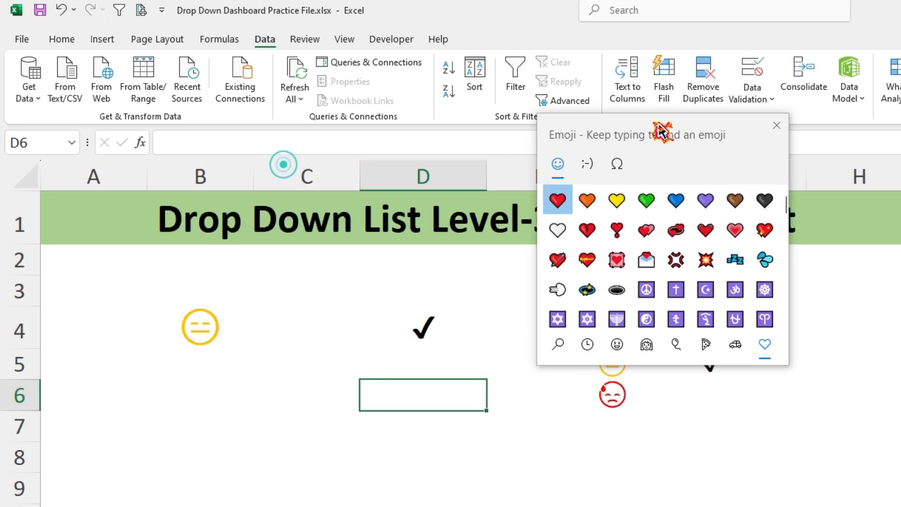
drag(659, 128, 660, 128)
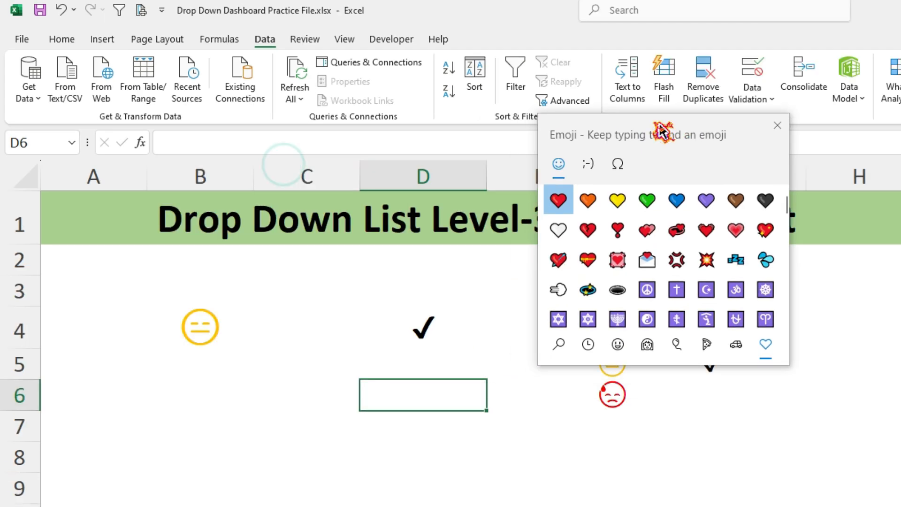
click(617, 346)
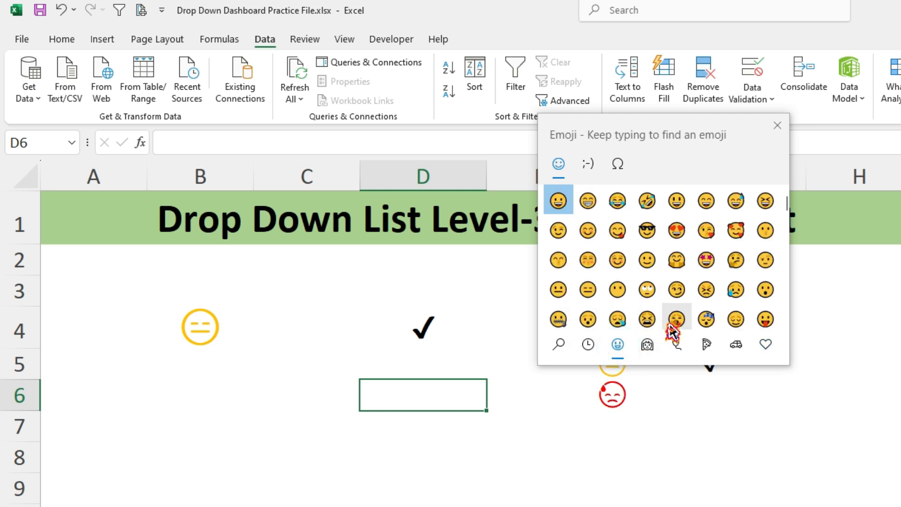
click(616, 263)
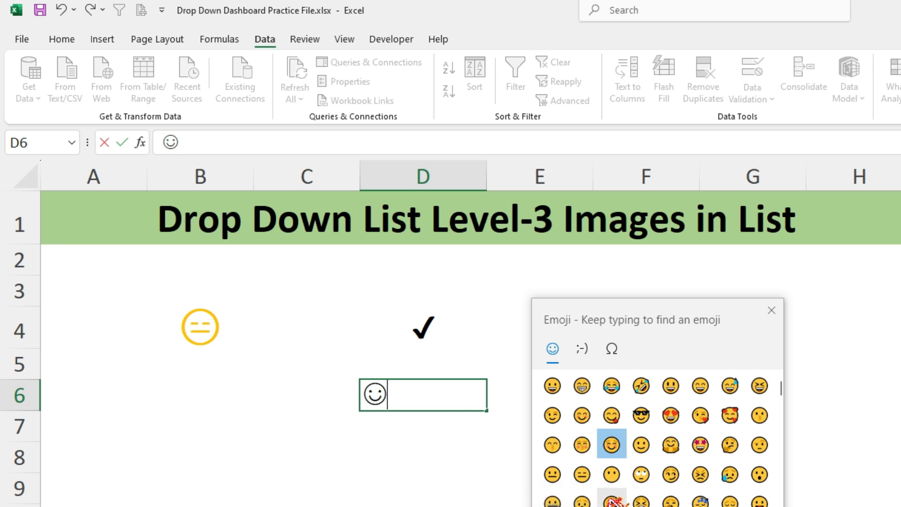
click(582, 474)
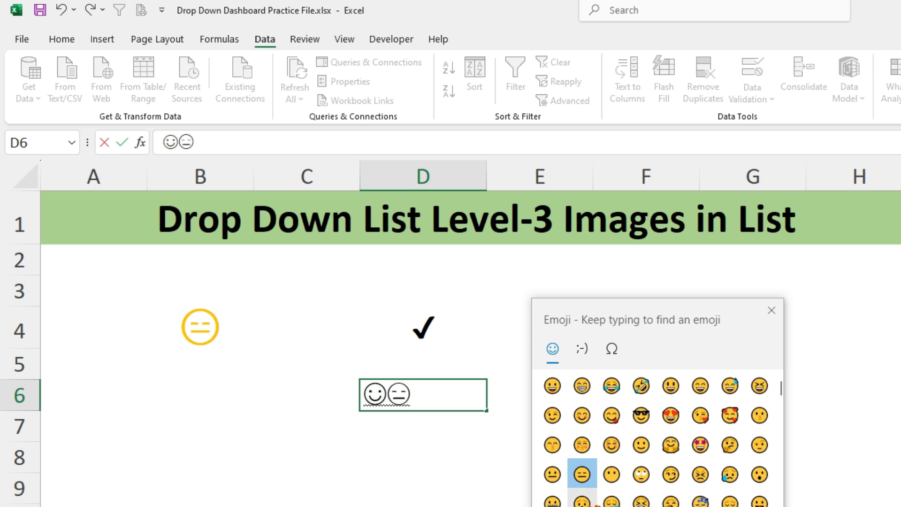
click(457, 350)
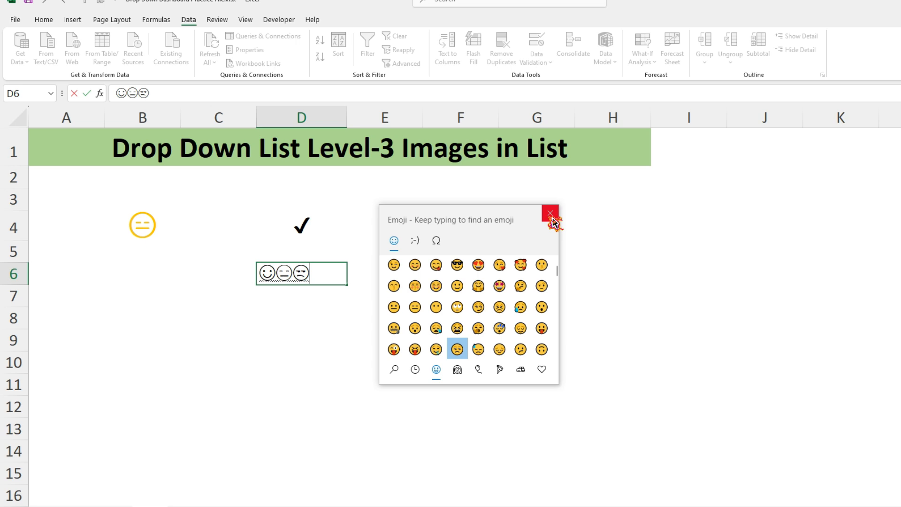
click(551, 215)
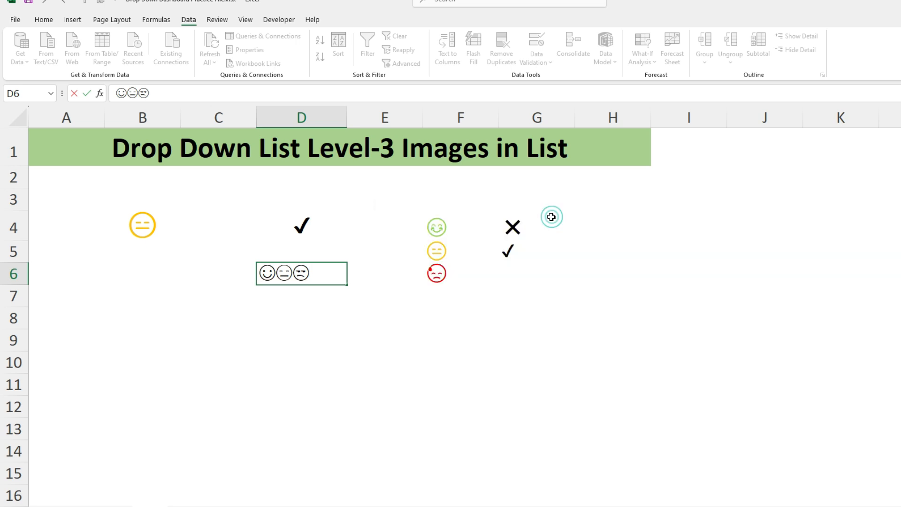
click(382, 359)
Copy the three emojis from D6 into cells D7:D8
click(312, 276)
key(ctrl+c)
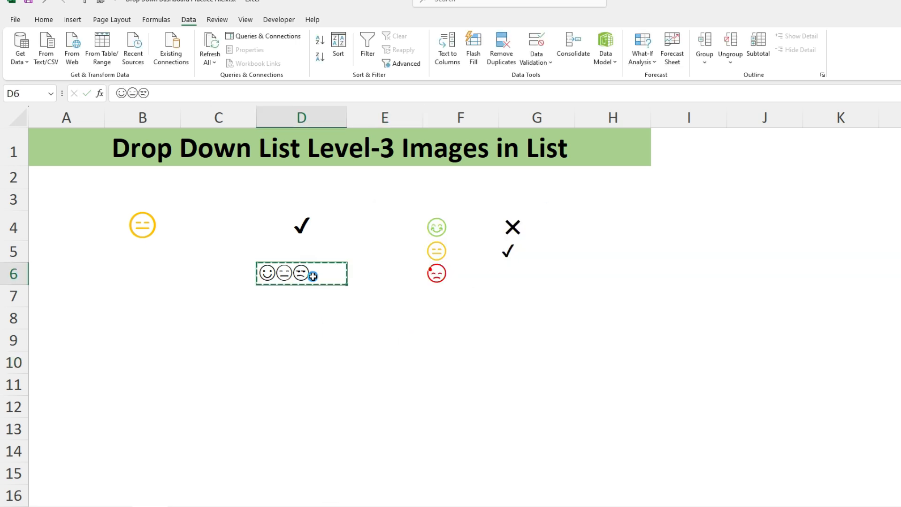
key(Down)
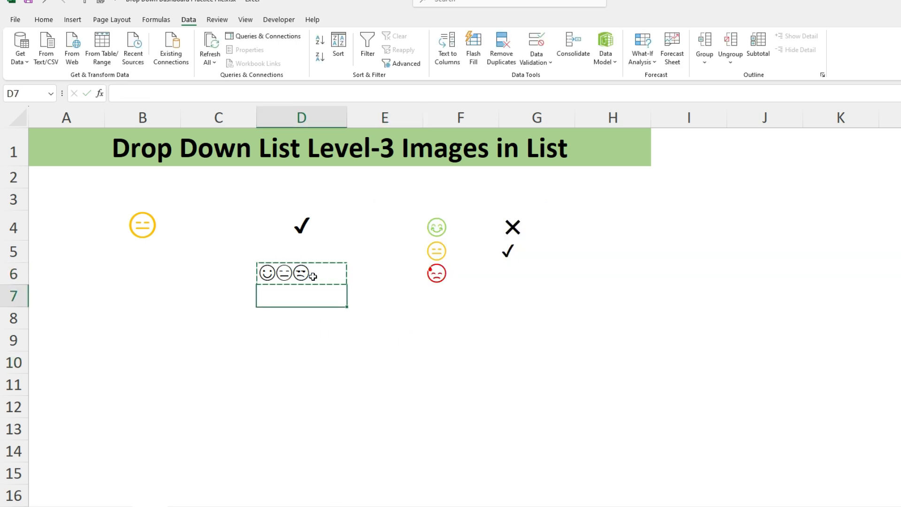
key(shift+Down)
key(ctrl+v)
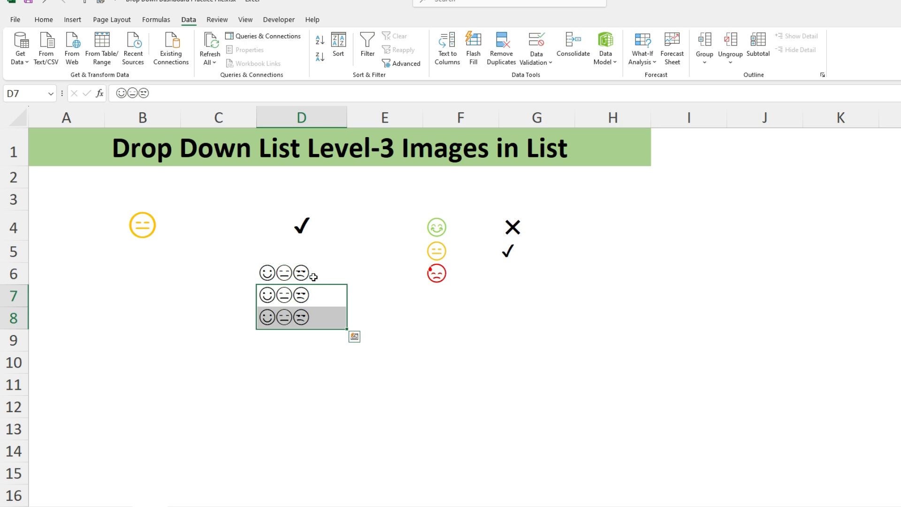
Remove the neutral and unamused faces from D6, keeping only the smiling face
click(297, 271)
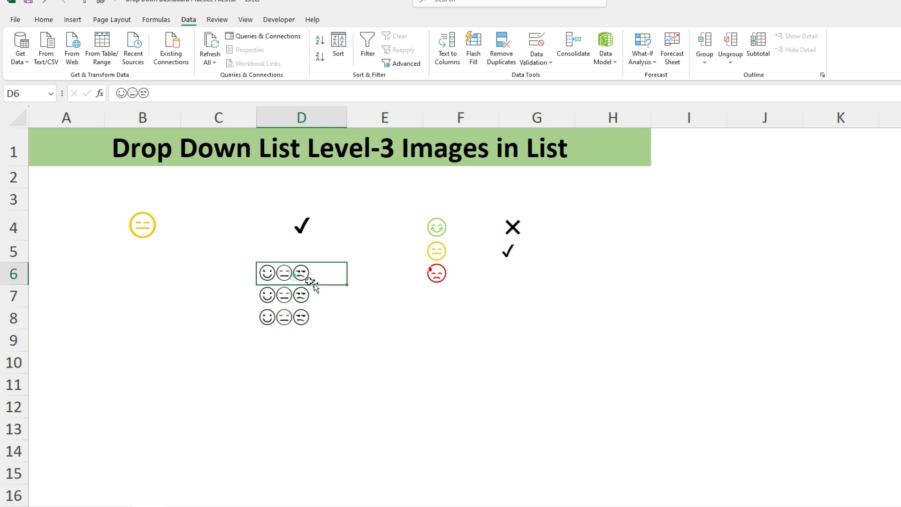
double_click(279, 272)
drag(277, 272, 396, 275)
key(Delete)
key(Return)
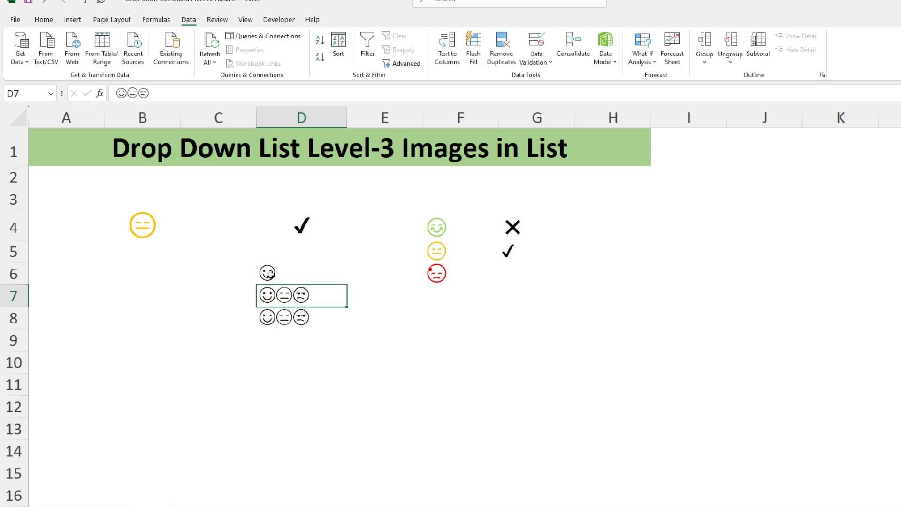
Reduce D7 to only the neutral face and D8 to only the unamused face
drag(234, 296, 221, 290)
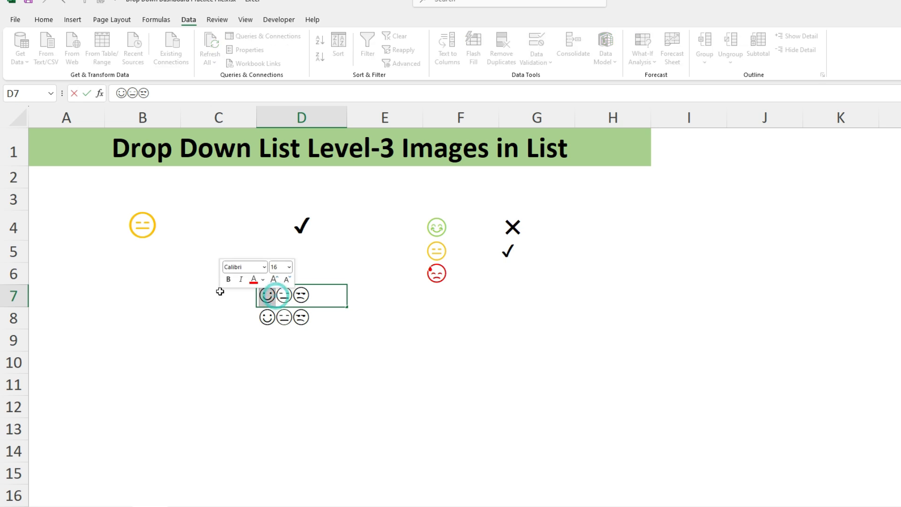
key(Delete)
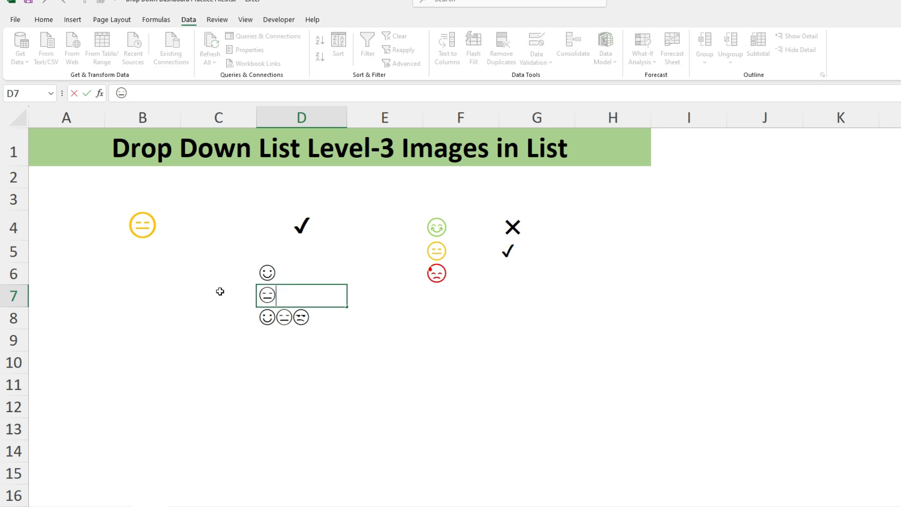
key(Return)
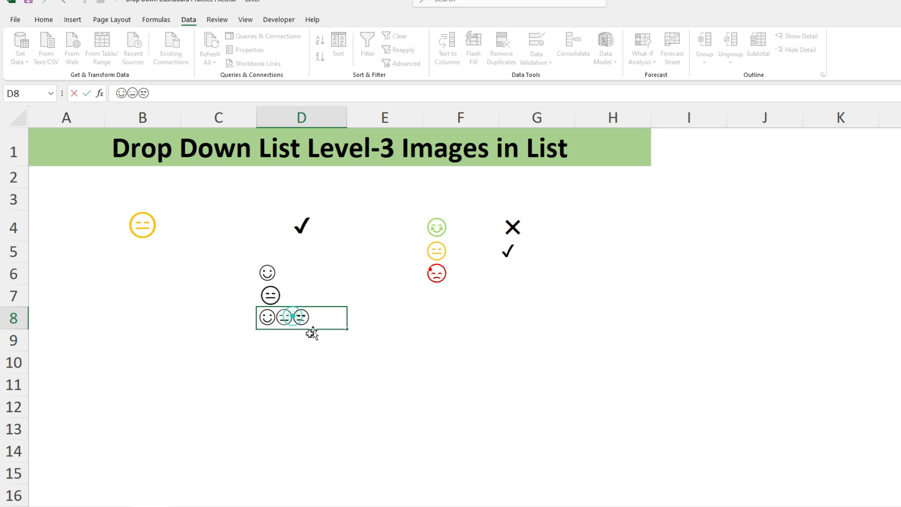
key(BackSpace)
key(BackSpace)
key(Return)
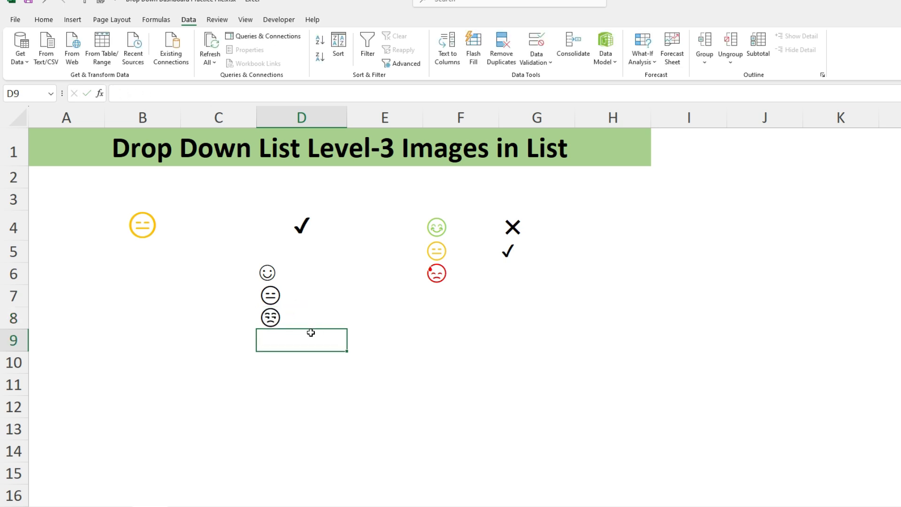
Add a List data validation to cell B7 with the emojis in D6:D8 as its source
click(138, 295)
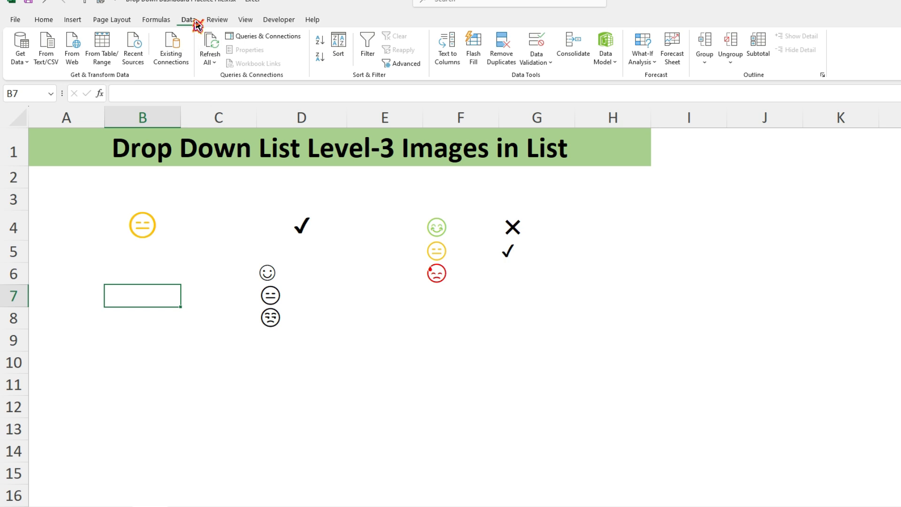
click(545, 62)
click(560, 79)
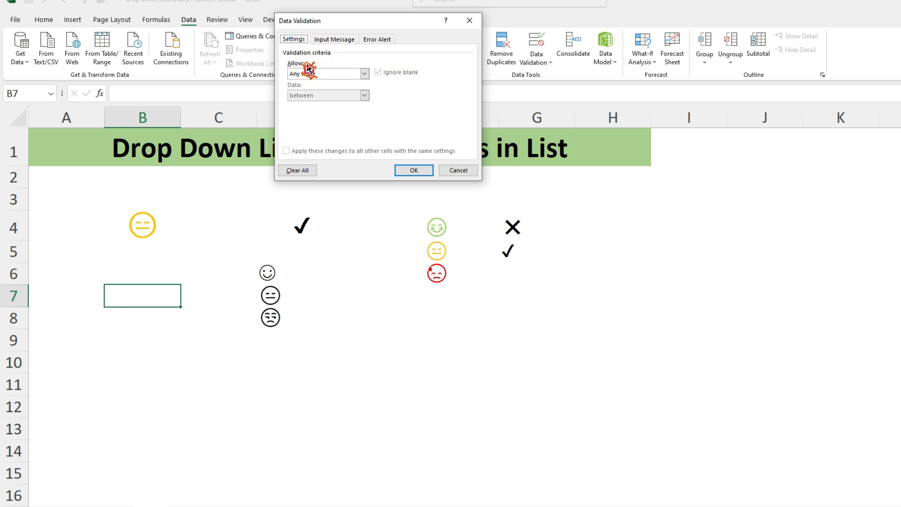
click(330, 74)
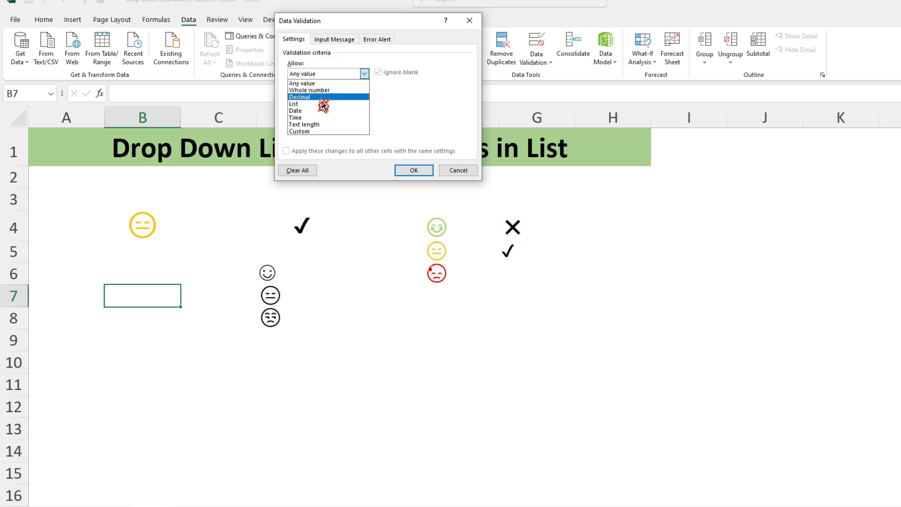
click(321, 104)
click(320, 118)
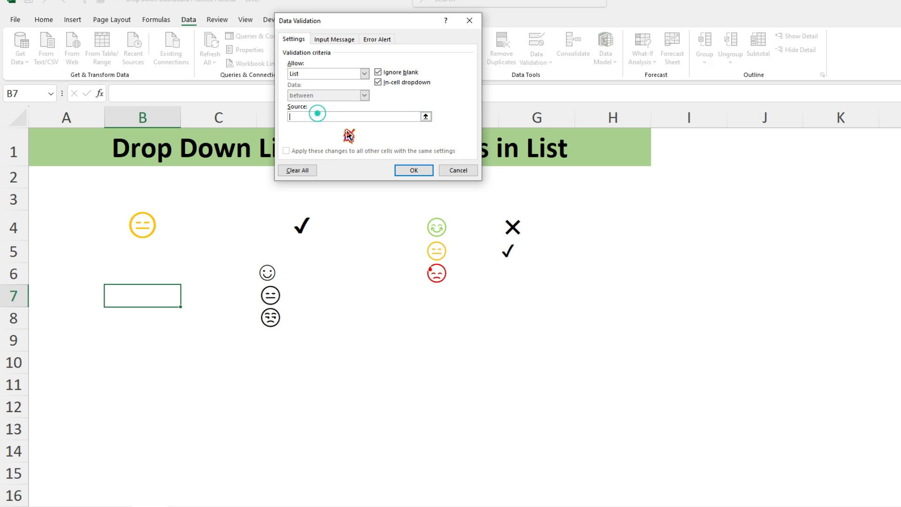
drag(268, 273, 269, 319)
click(398, 173)
Test the emoji drop-down list in B7, choosing the neutral face and finally the smiling face
click(186, 301)
click(142, 325)
click(185, 301)
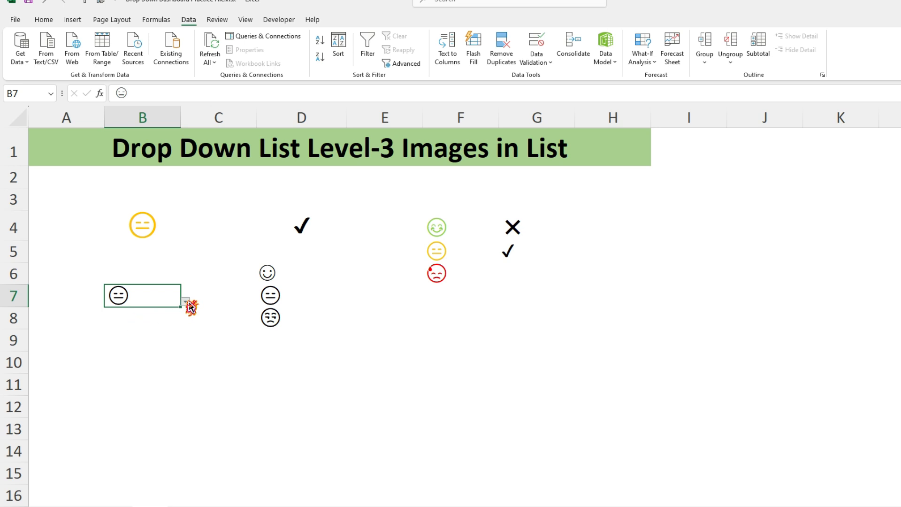
click(141, 332)
click(186, 301)
click(156, 313)
click(133, 337)
Set up a new conditional formatting rule for B7 that formats only cells with a value equal to =$D$6
click(132, 298)
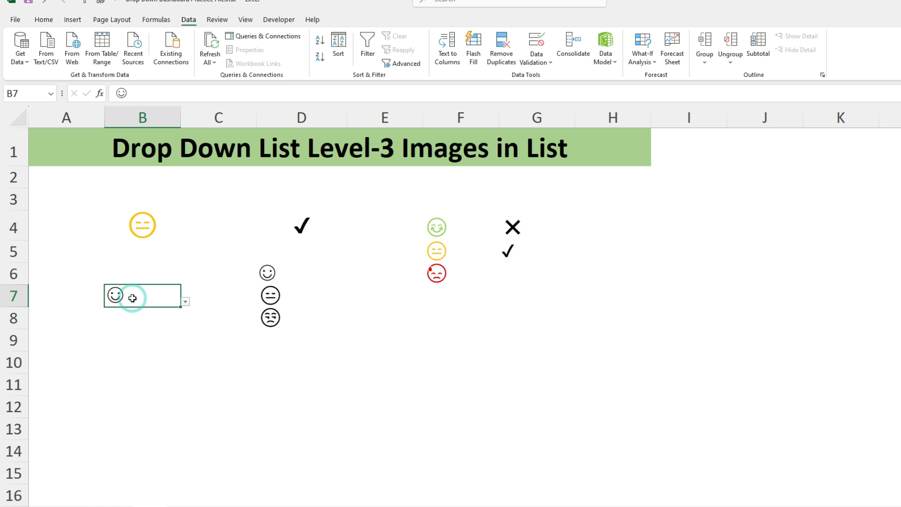
click(44, 20)
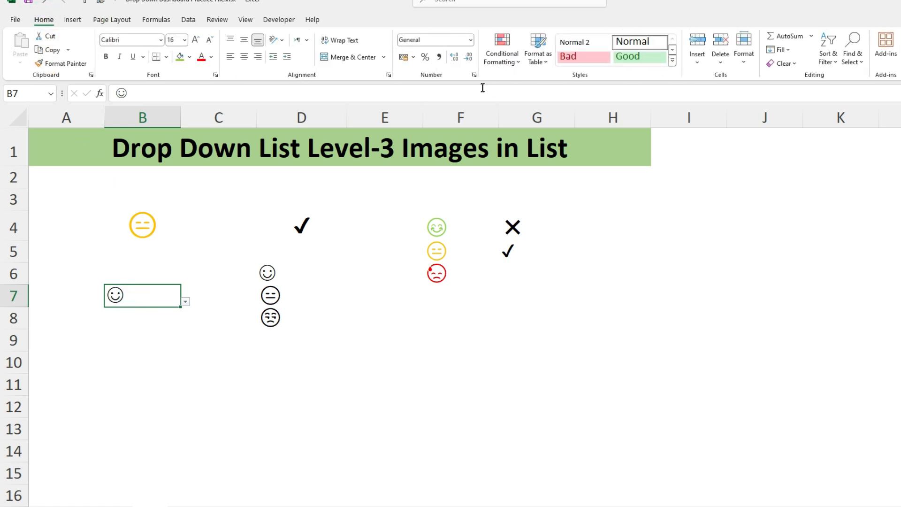
click(505, 54)
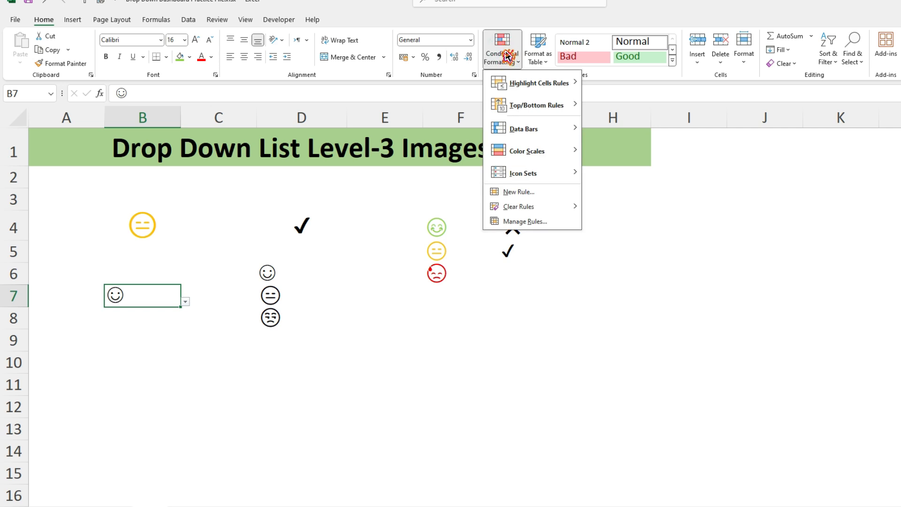
click(518, 191)
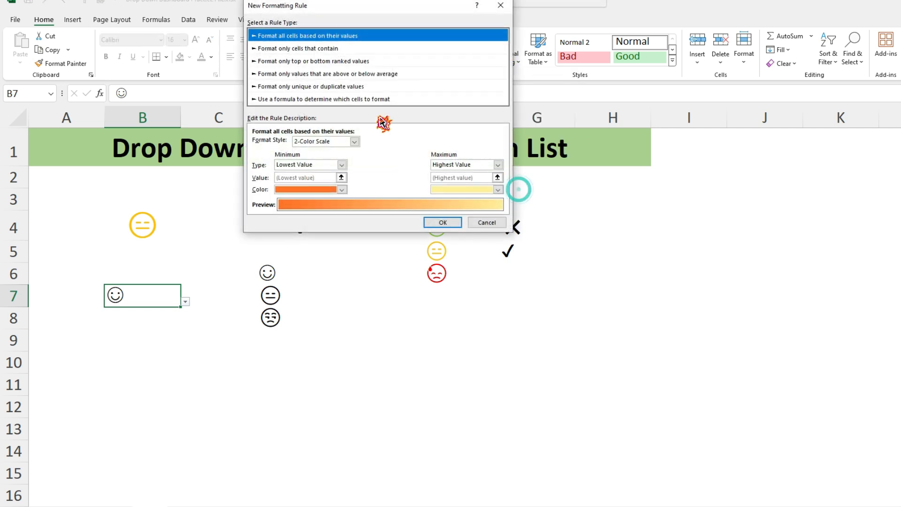
click(286, 49)
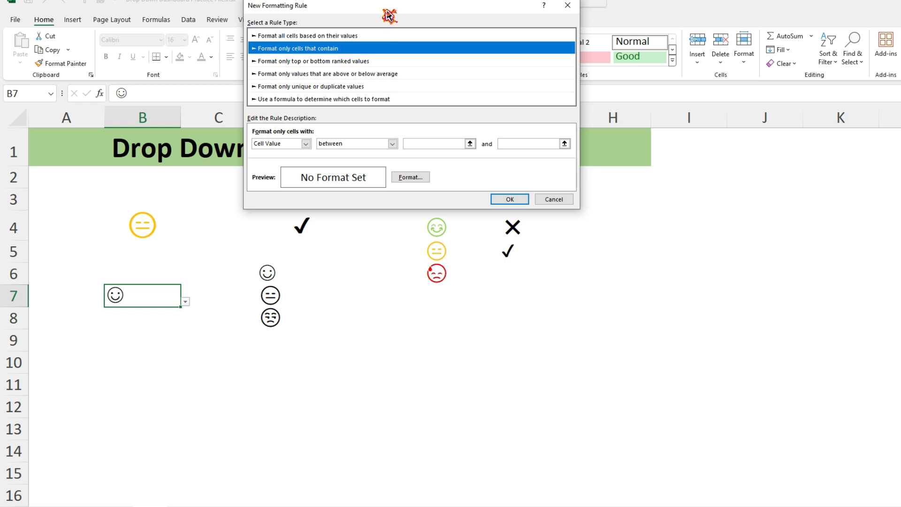
drag(390, 7, 519, 48)
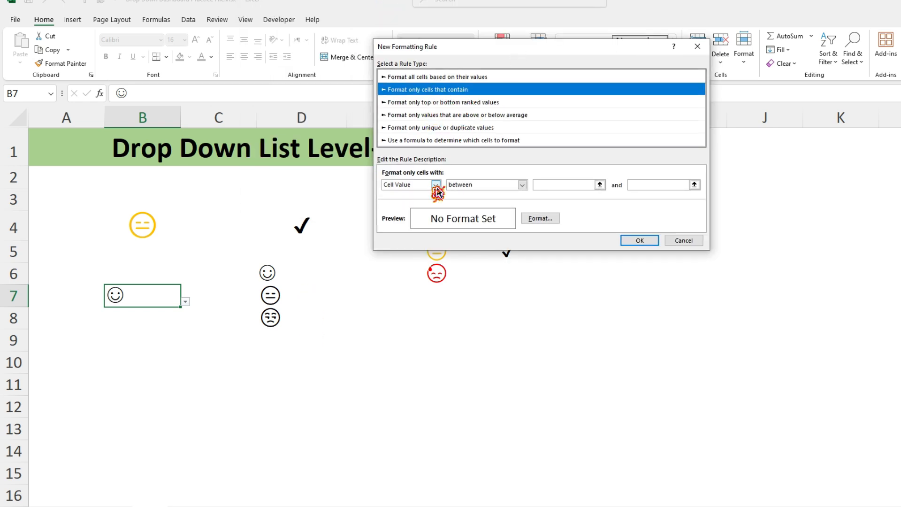
click(523, 185)
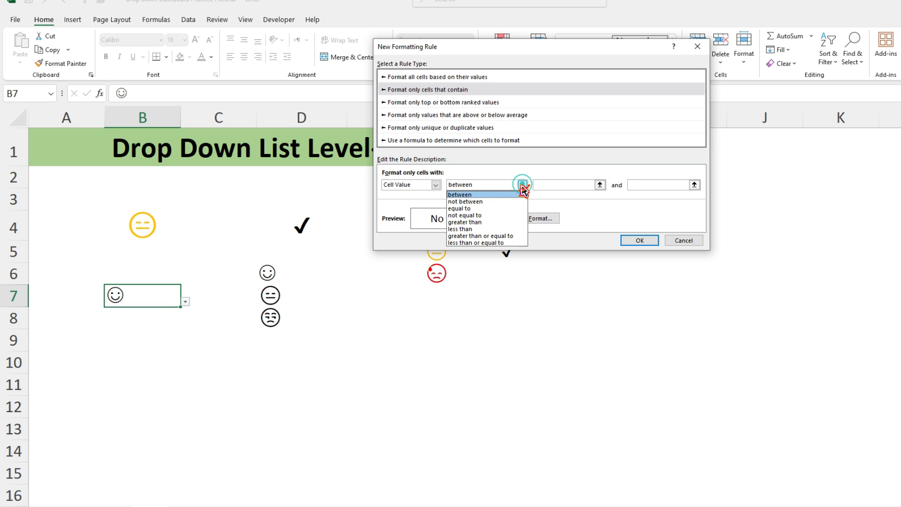
click(493, 207)
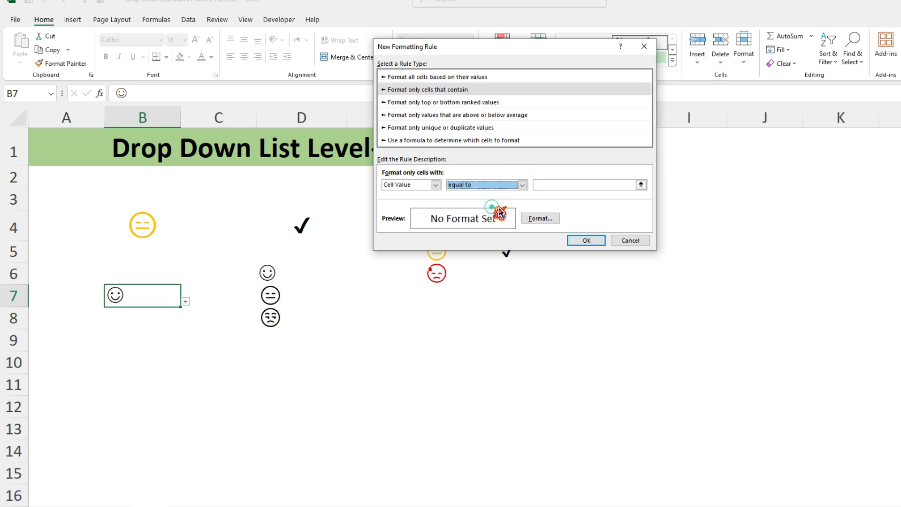
click(543, 184)
click(269, 273)
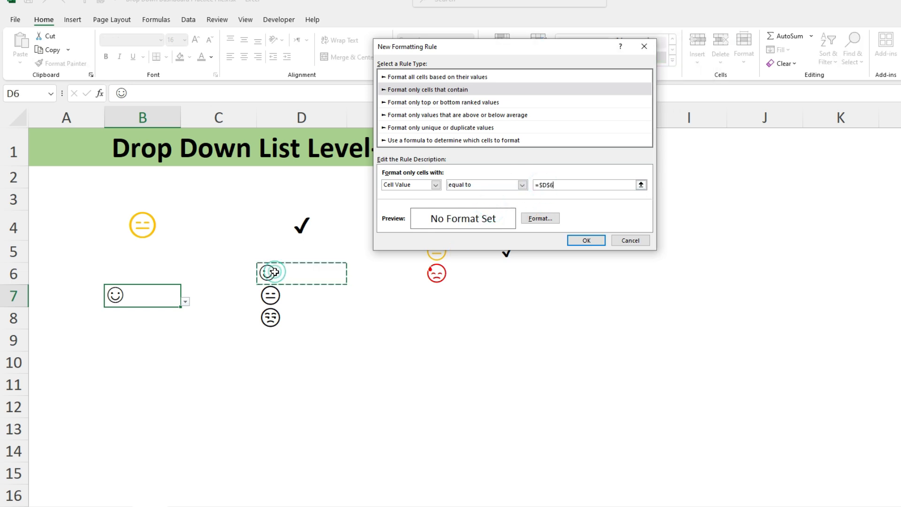
Give the =$D$6 rule for B7 a light green font color and apply the rule
click(540, 218)
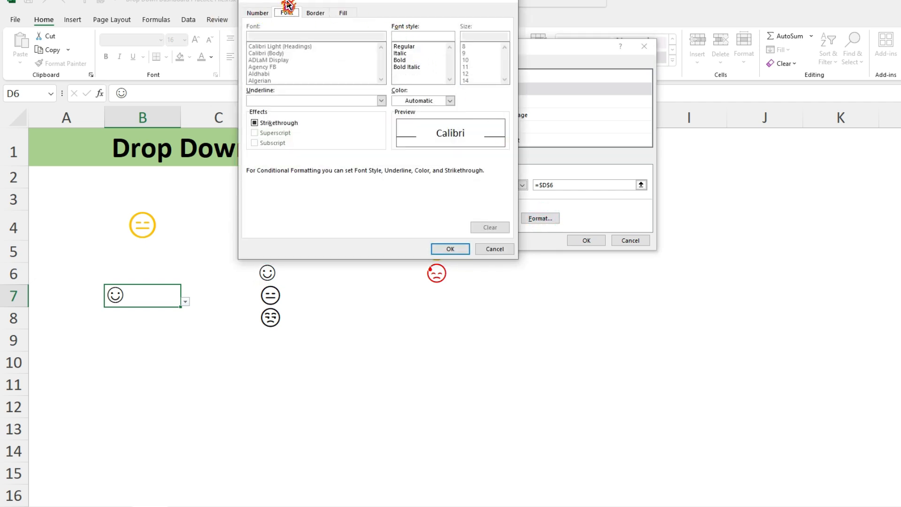
drag(296, 1, 485, 17)
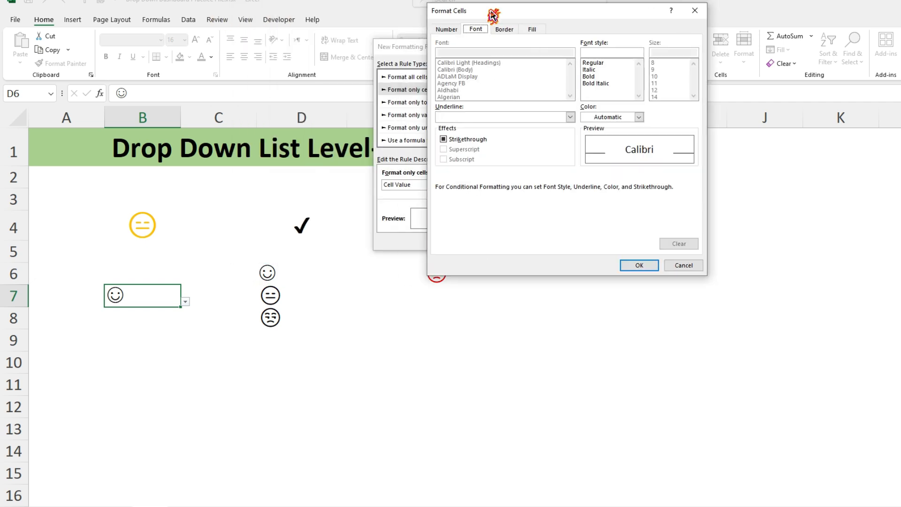
click(638, 117)
click(624, 231)
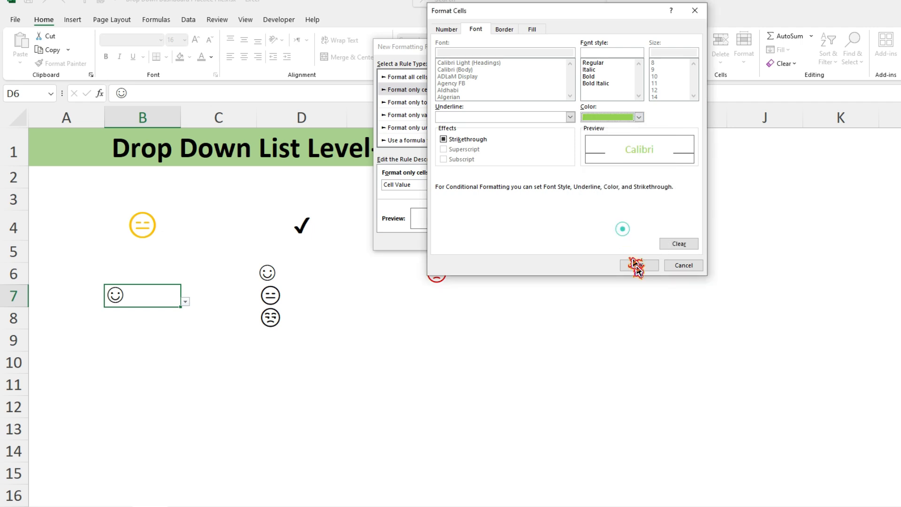
click(640, 265)
click(598, 242)
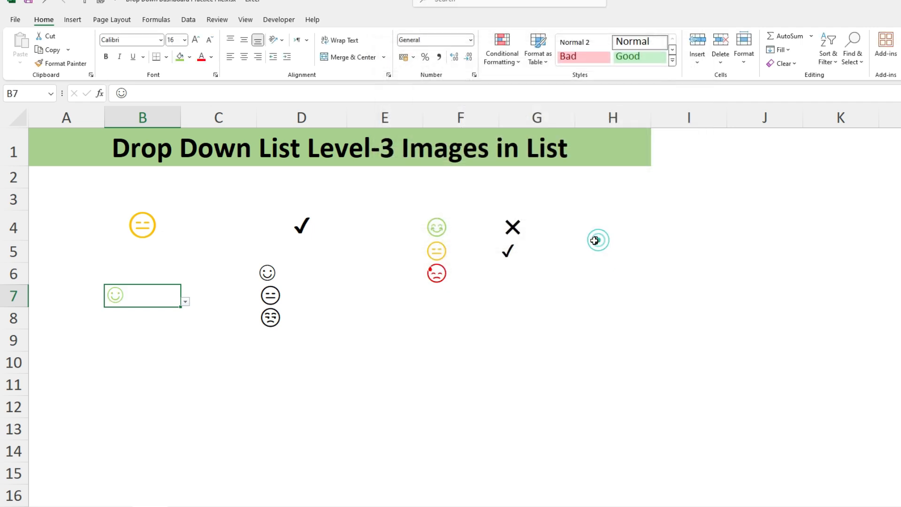
Choose the neutral face in B7 and set up a new conditional formatting rule for cell values equal to =$D$7
click(185, 303)
click(144, 323)
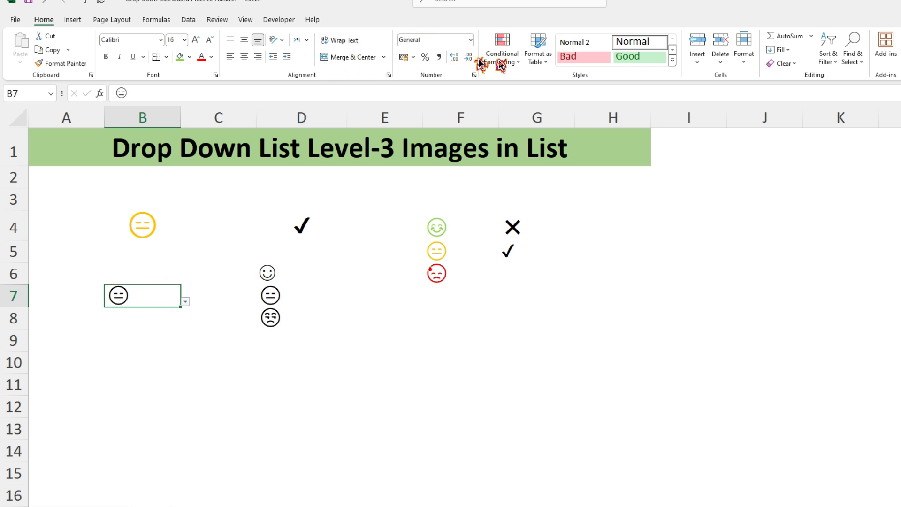
click(513, 43)
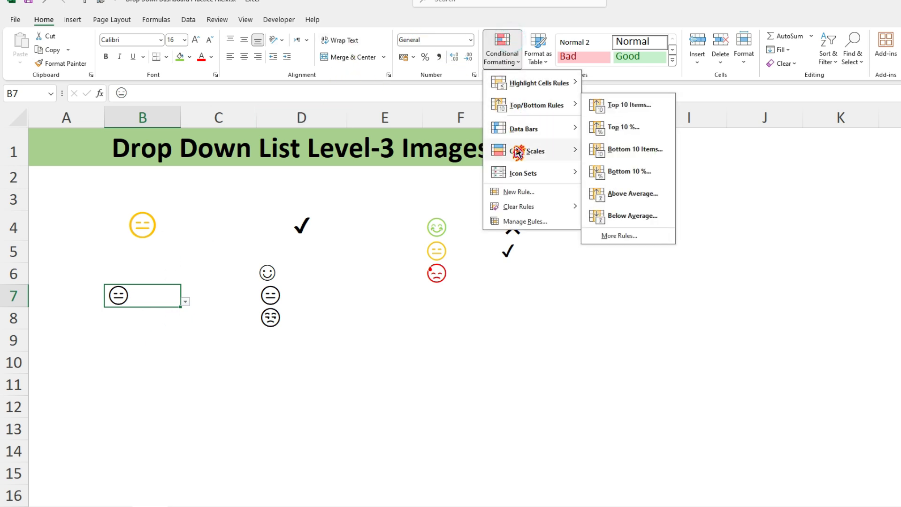
mouse_move(527, 94)
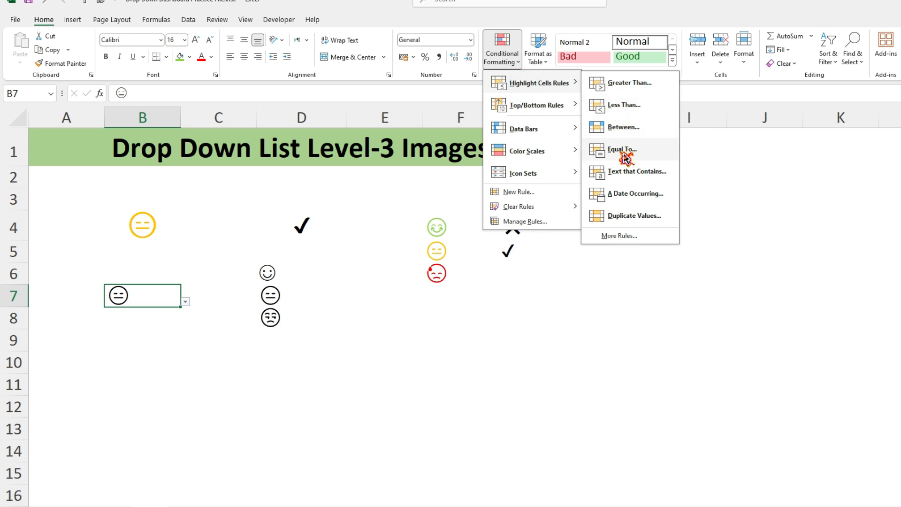
click(518, 191)
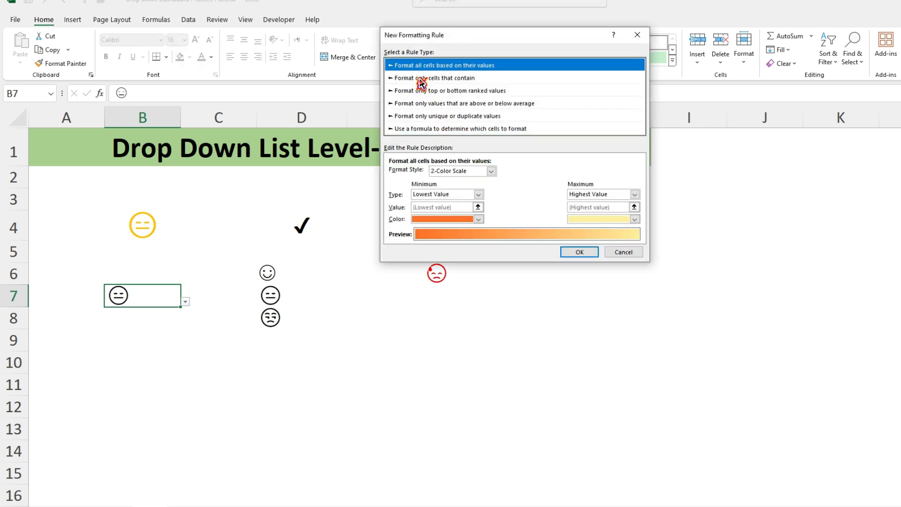
click(421, 79)
click(474, 173)
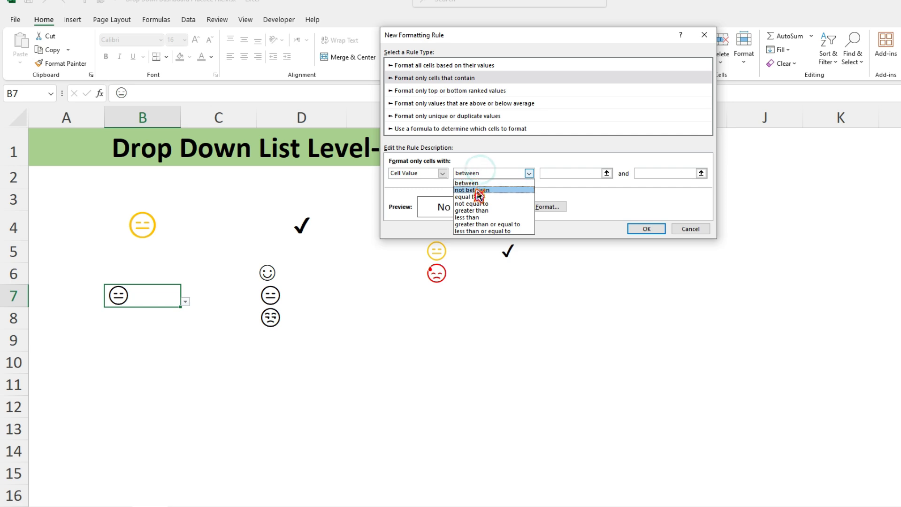
click(479, 196)
click(584, 173)
click(271, 295)
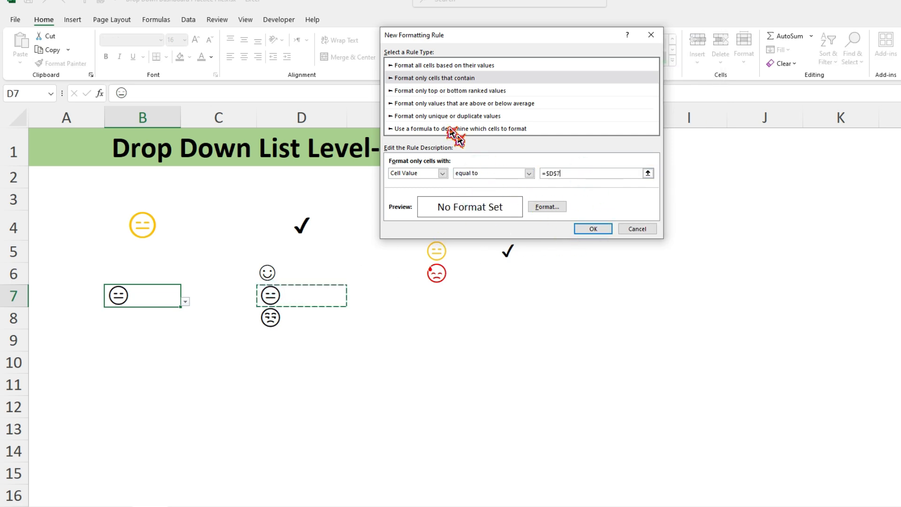
Set the font color of the =$D$7 rule to the standard orange
click(562, 209)
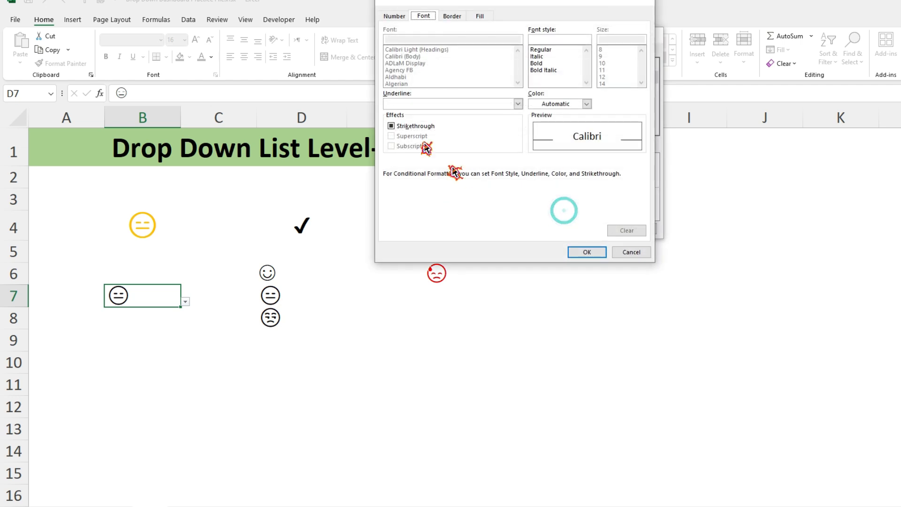
click(586, 104)
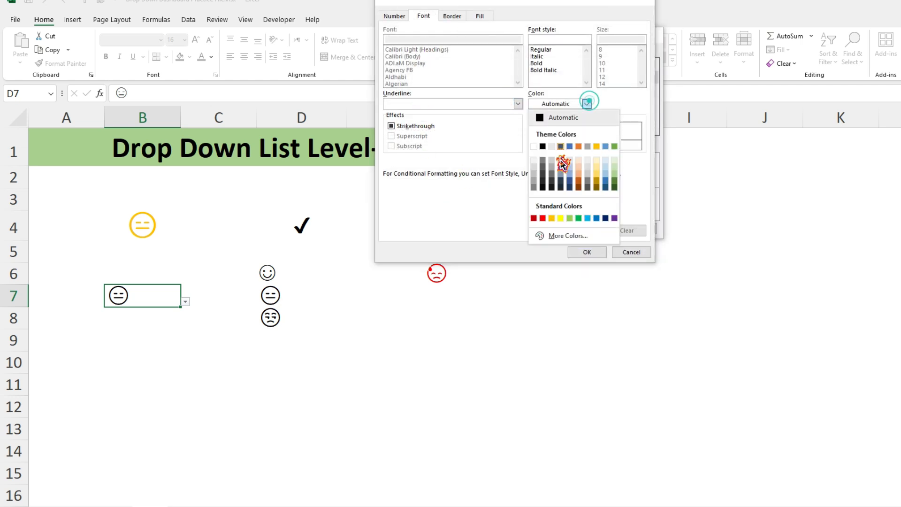
click(552, 217)
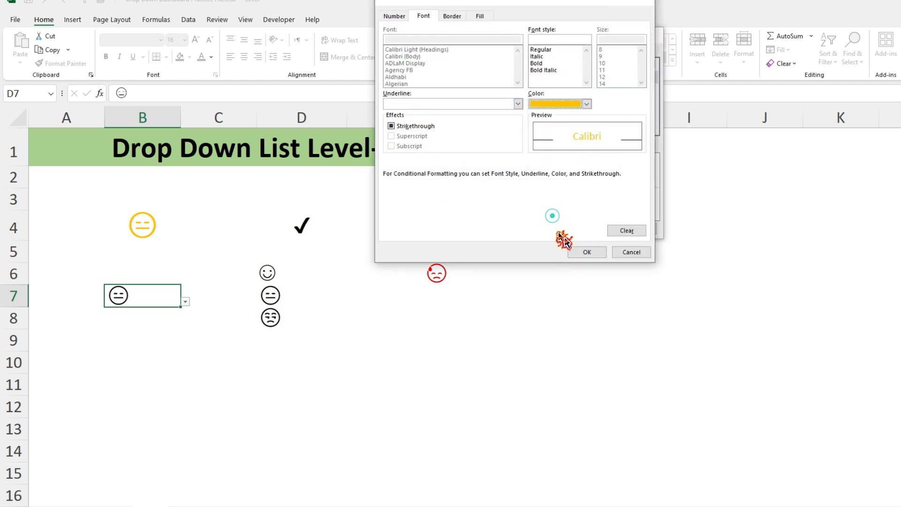
click(587, 253)
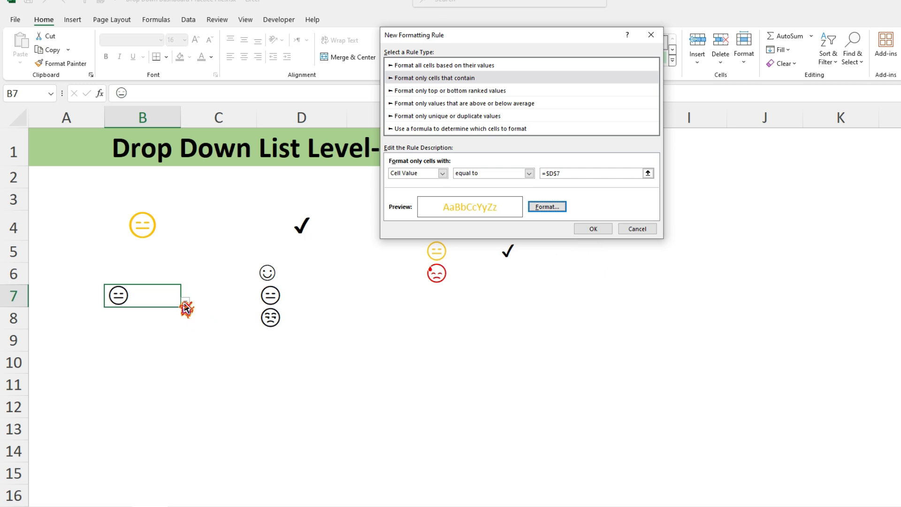
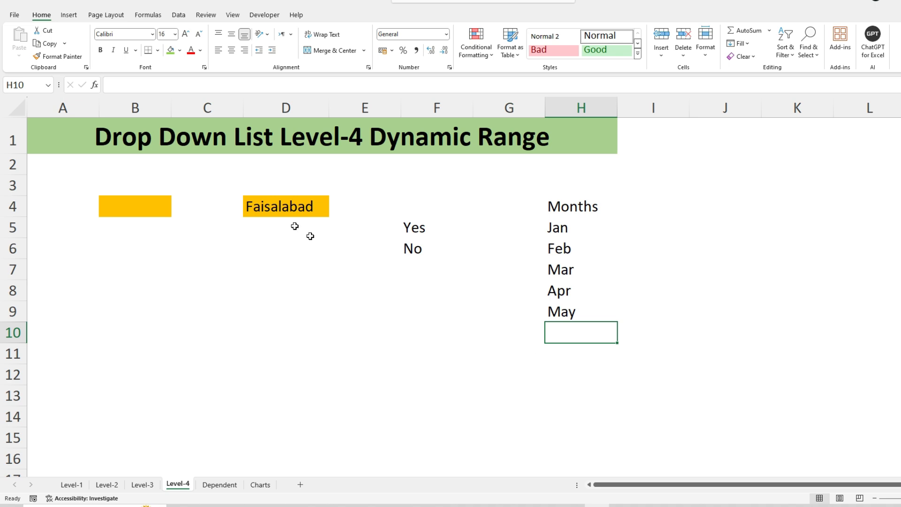
Choose No from the drop-down list in cell B4 of the Level-4 sheet
click(145, 203)
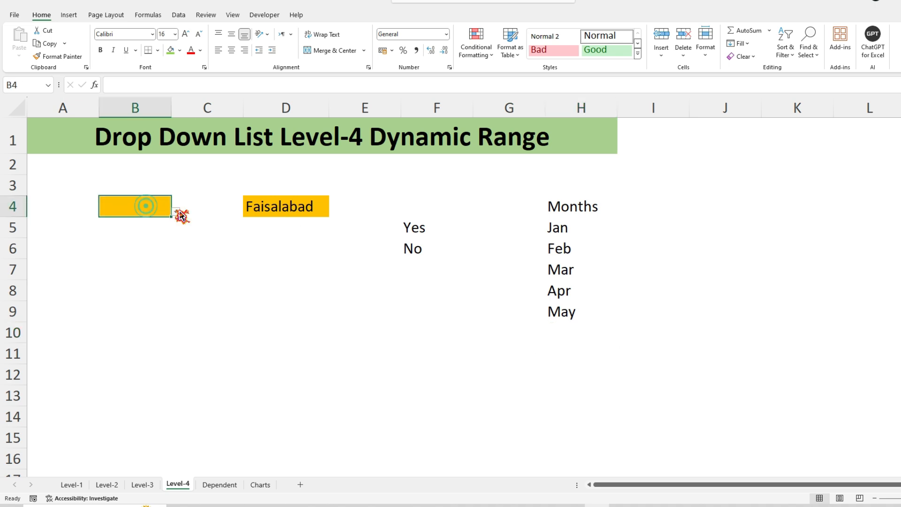
click(176, 211)
click(157, 232)
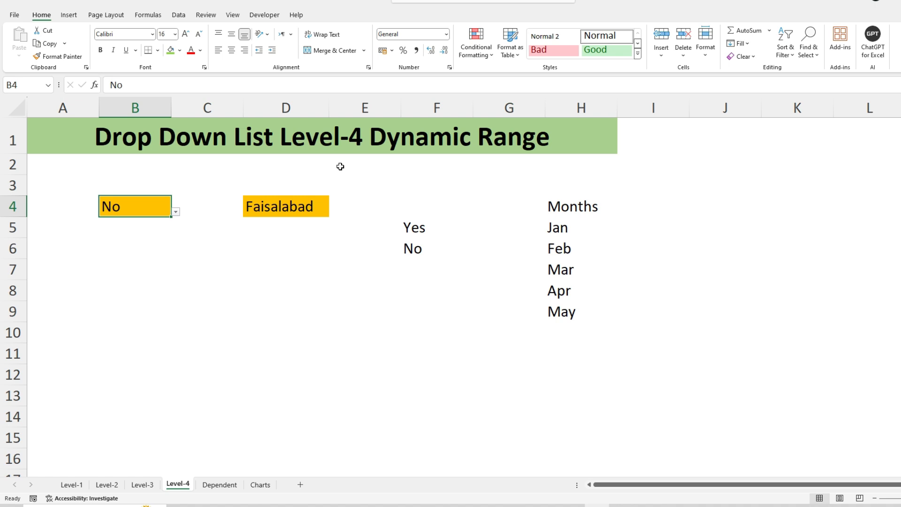
Open the data validation settings of cell D4, check them and close the dialog
click(289, 209)
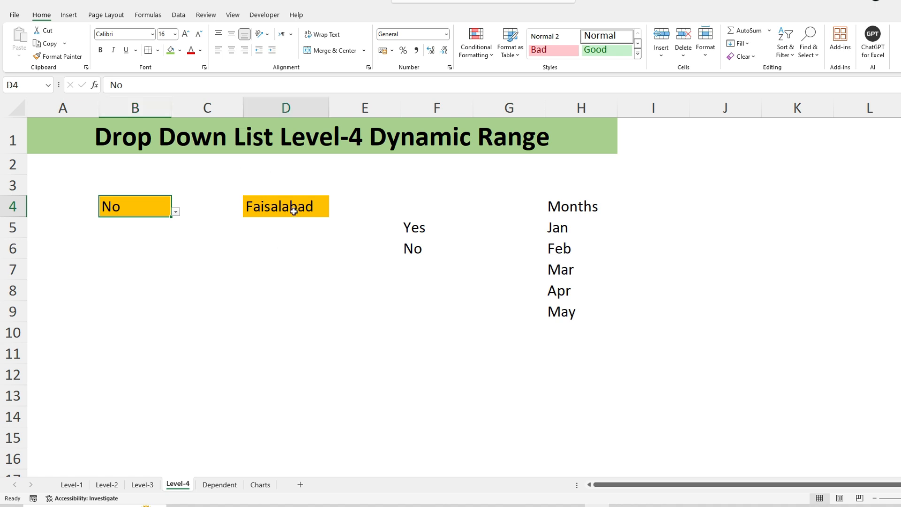
click(179, 15)
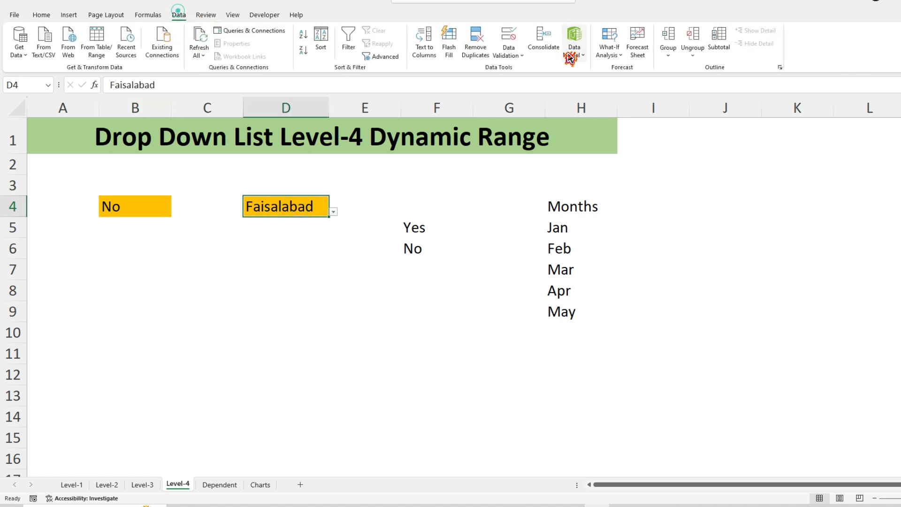
click(516, 53)
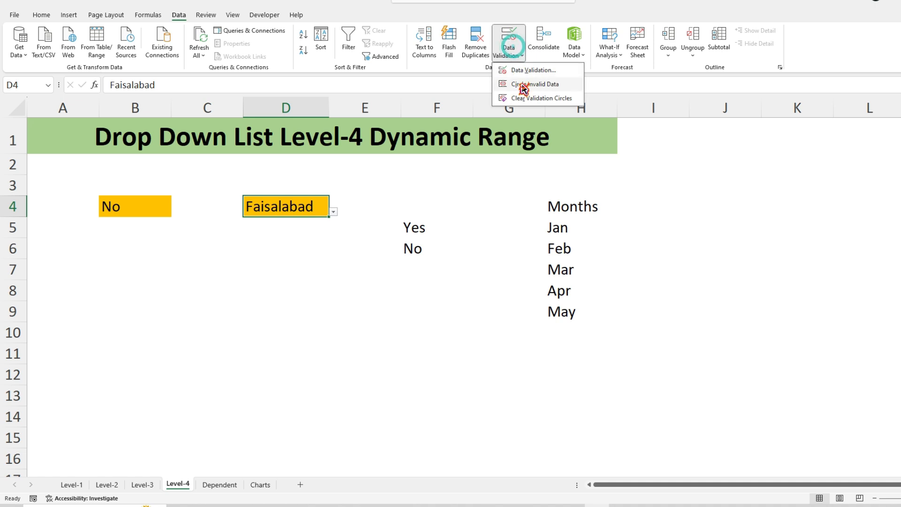
click(533, 70)
click(458, 114)
click(535, 163)
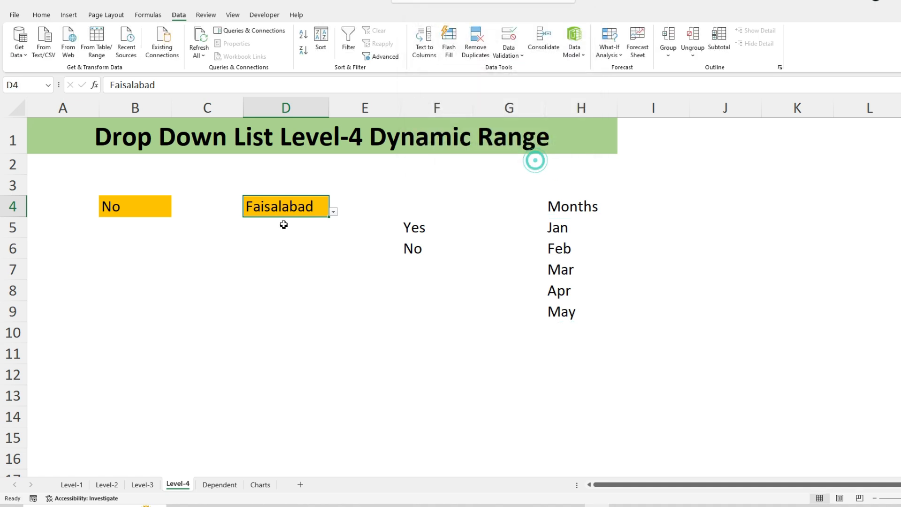
Test the month drop-down list in D4, choosing May and finally Feb
click(333, 211)
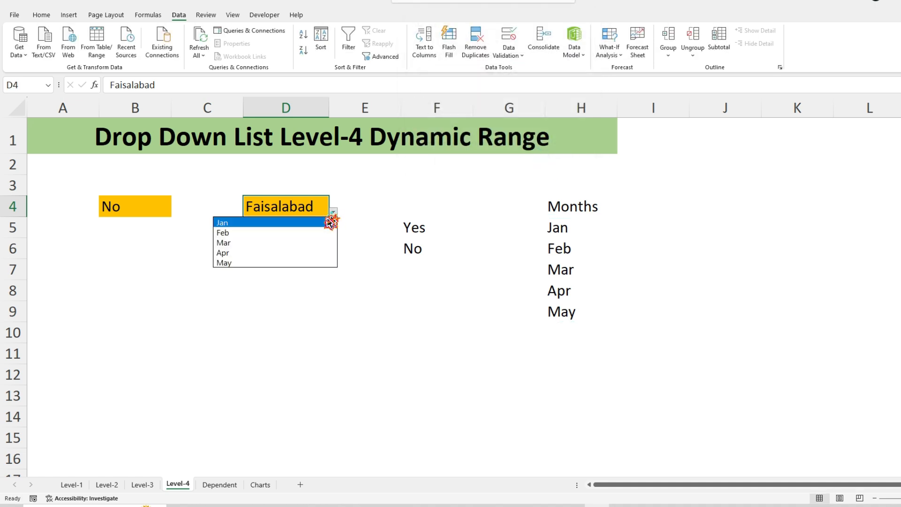
click(287, 263)
click(333, 211)
click(308, 233)
Add Jul below May in cell H10 of the Months list
click(567, 318)
click(566, 329)
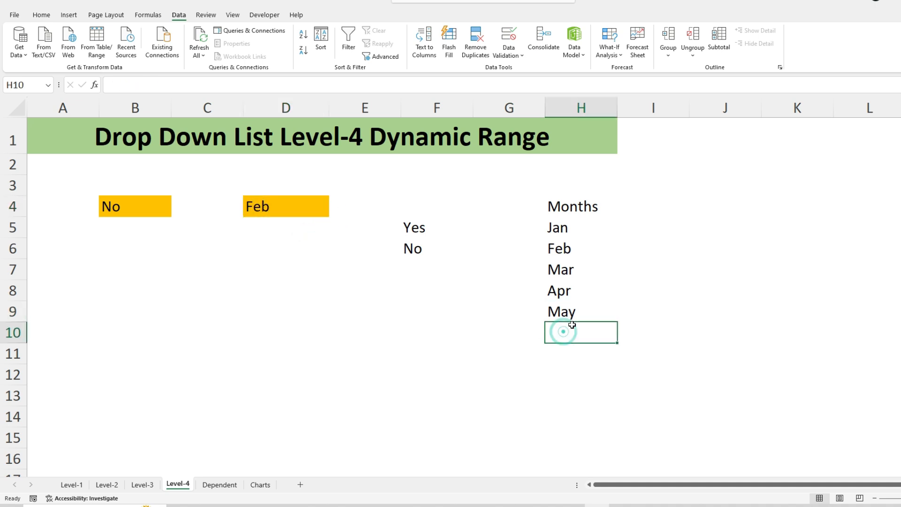
text(Jun)
key(Return)
Check whether the drop-down list in D4 offers the month added in H10
click(326, 195)
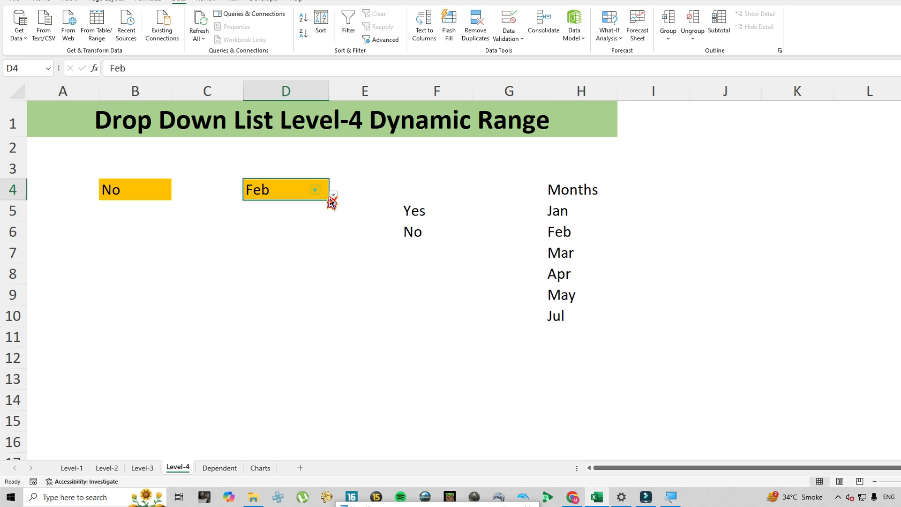
click(332, 194)
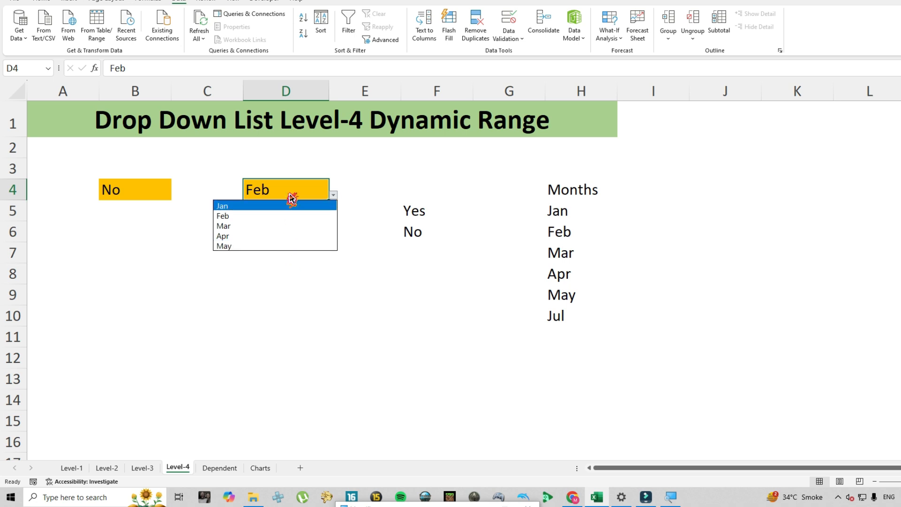
click(277, 296)
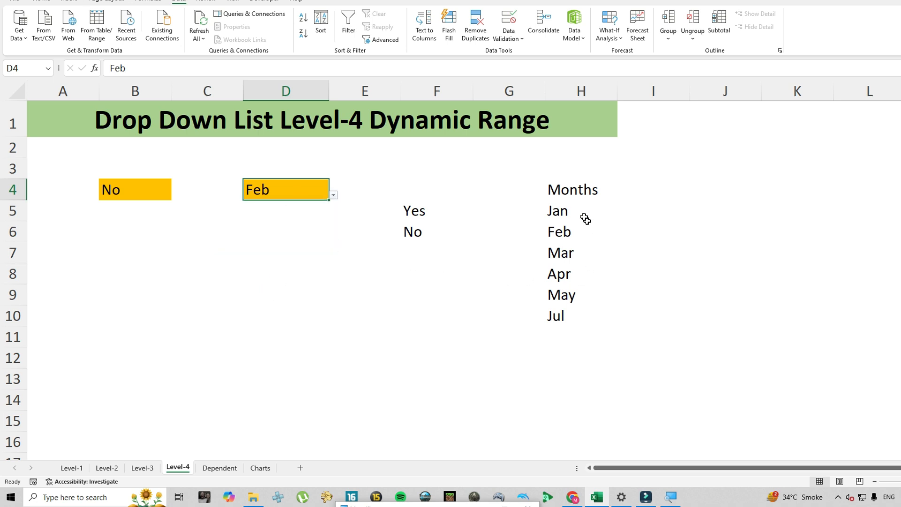
Convert the Months list in H4:H10 into a table that has headers
drag(568, 192, 563, 318)
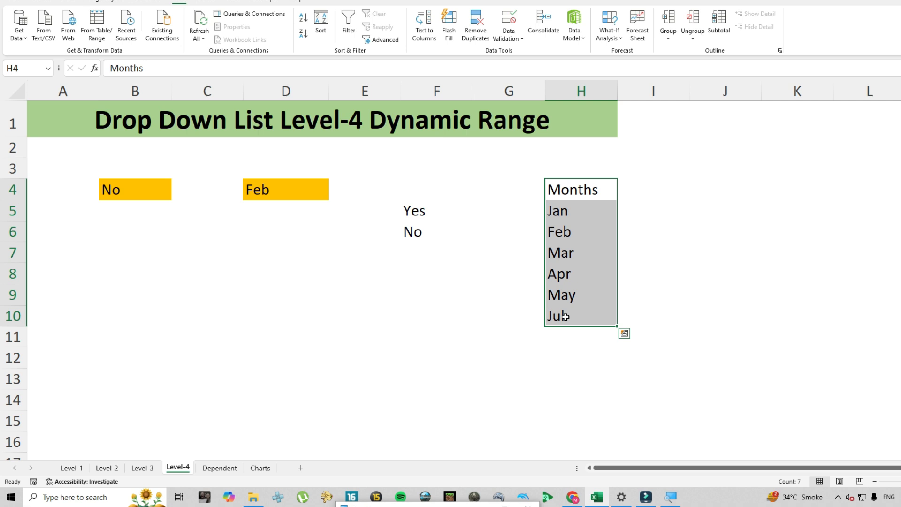
key(ctrl+q)
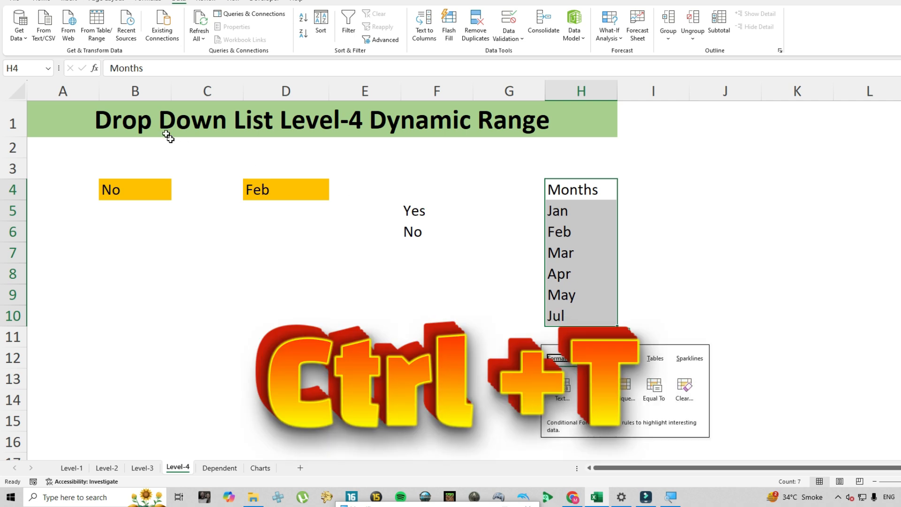
click(70, 3)
click(97, 35)
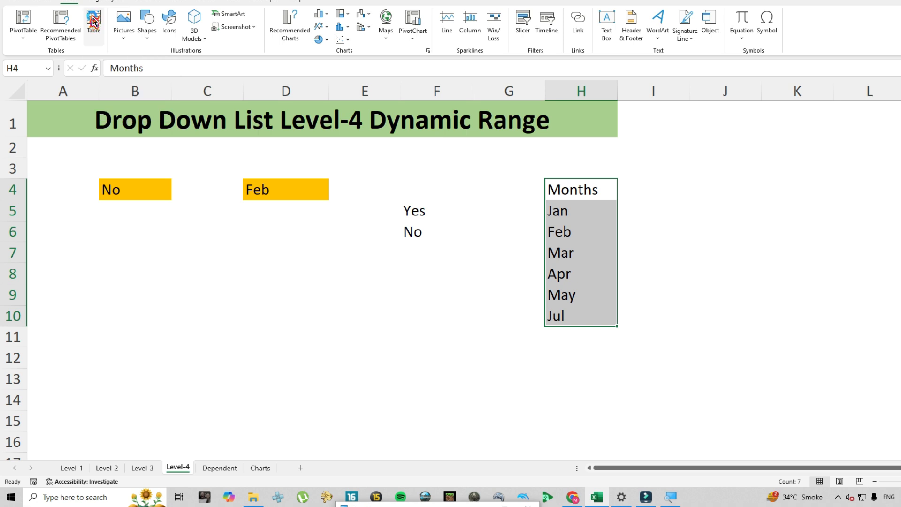
click(93, 21)
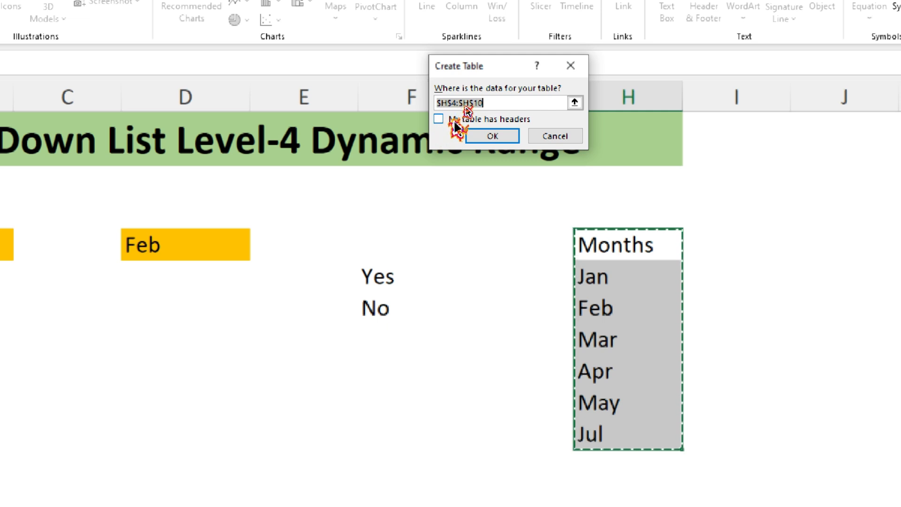
click(439, 119)
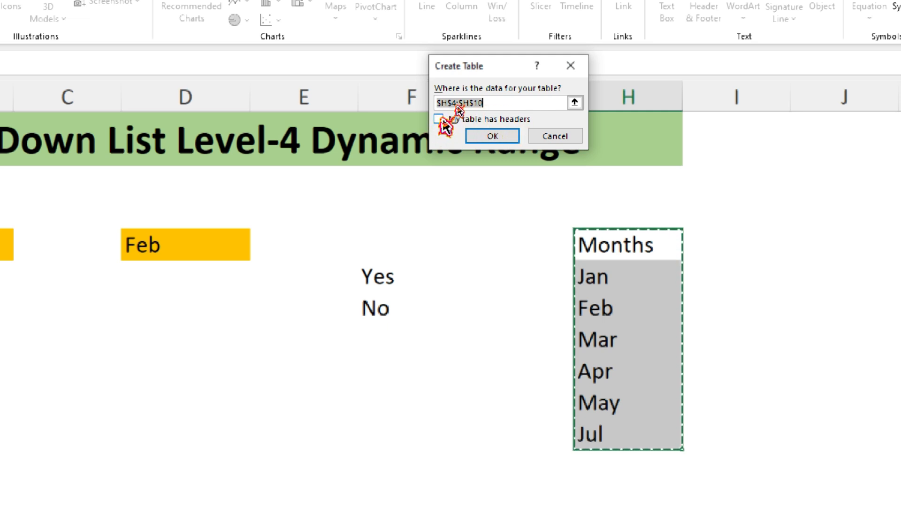
click(439, 120)
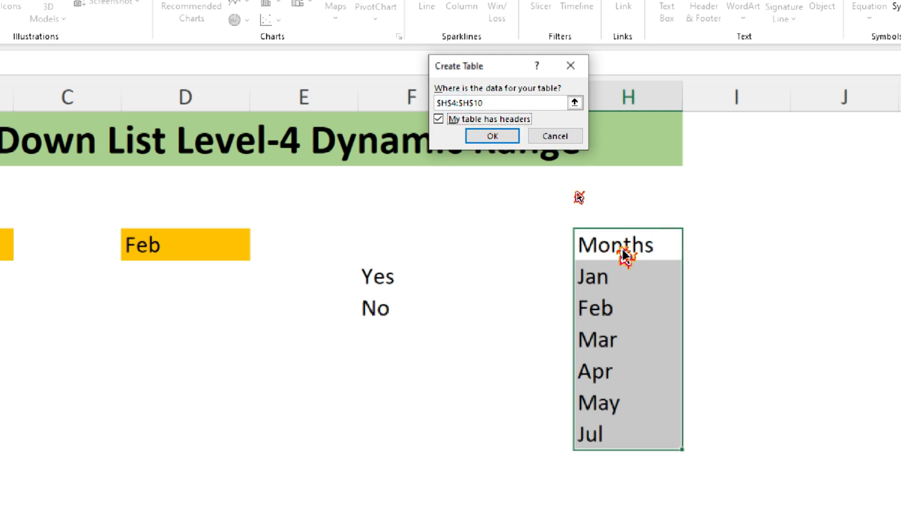
click(494, 136)
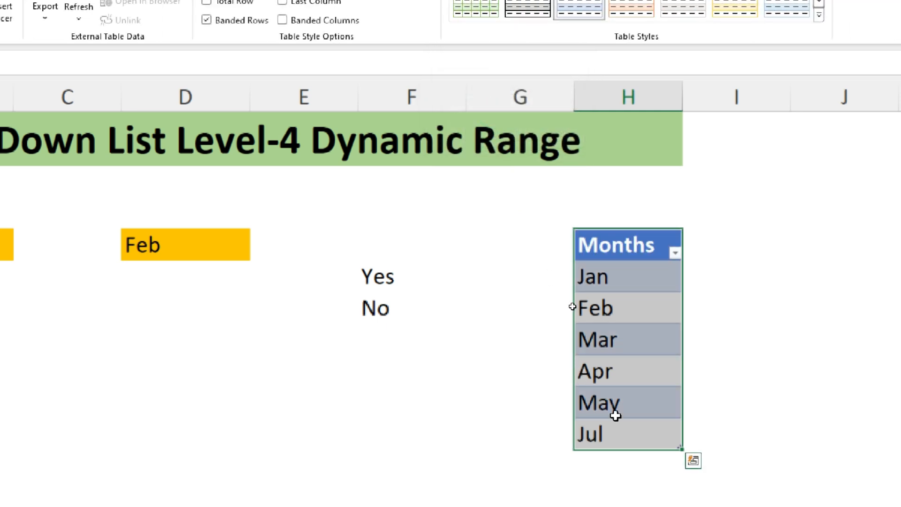
Check the D4 drop-down list against the Months table and choose Jan
click(227, 253)
click(257, 254)
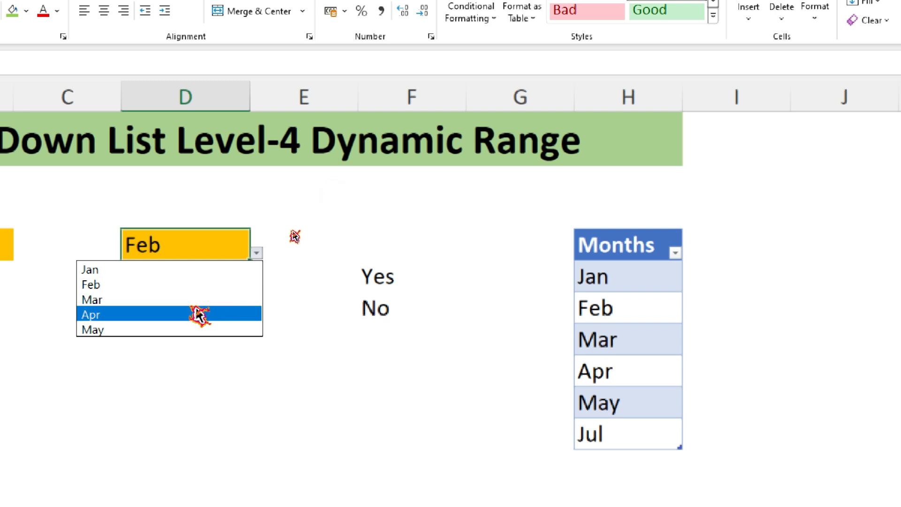
click(193, 269)
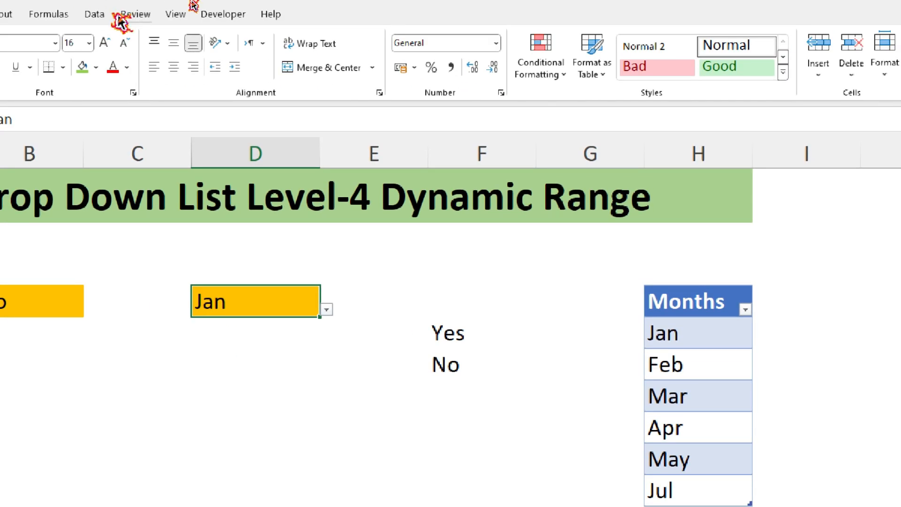
Set the list source of D4's data validation to the Months table entries, =$H$5:$H$10, and choose Jul in D4
click(95, 14)
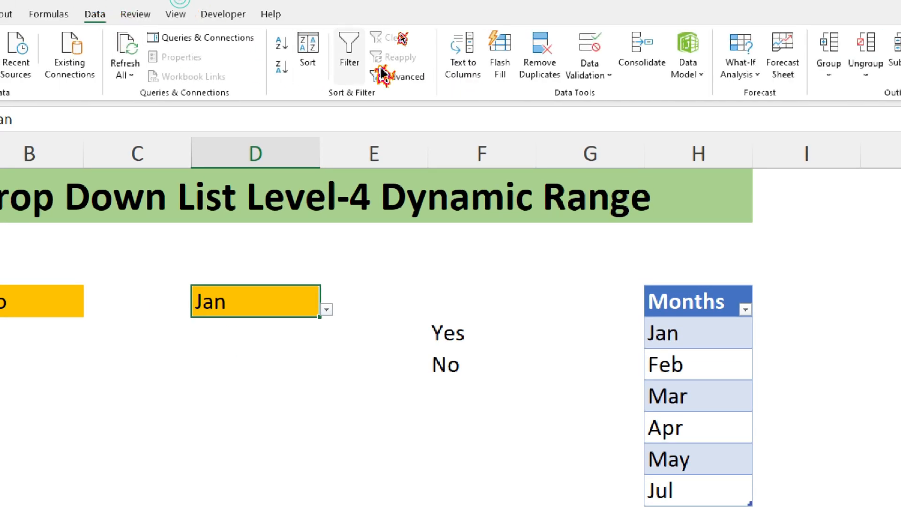
click(602, 74)
click(610, 97)
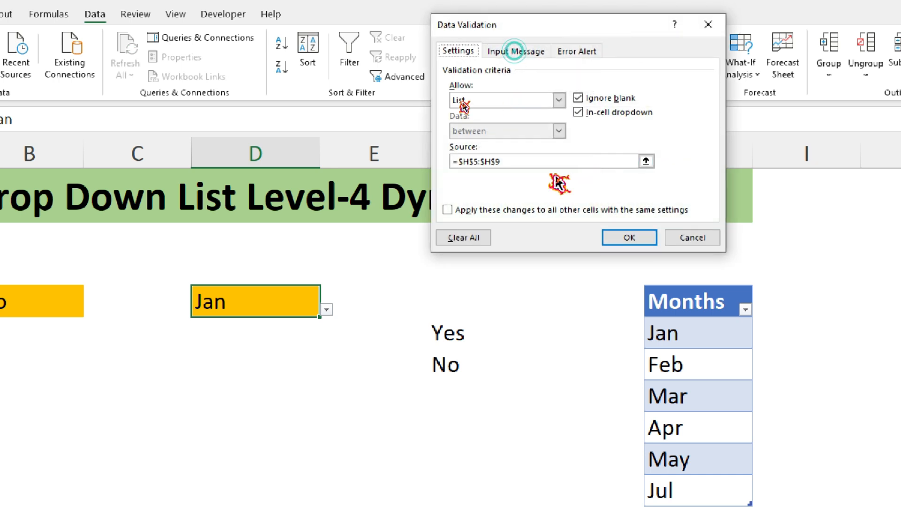
drag(503, 161, 462, 165)
key(BackSpace)
key(BackSpace)
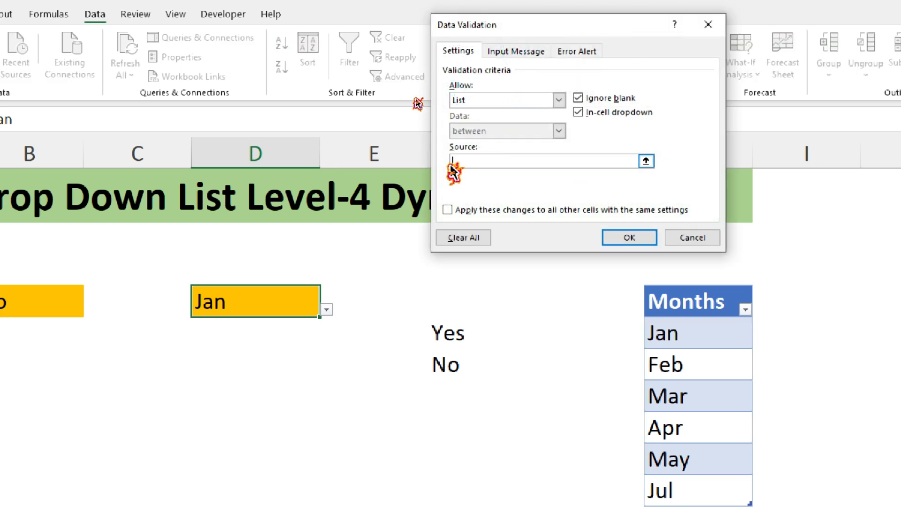
drag(680, 324, 683, 506)
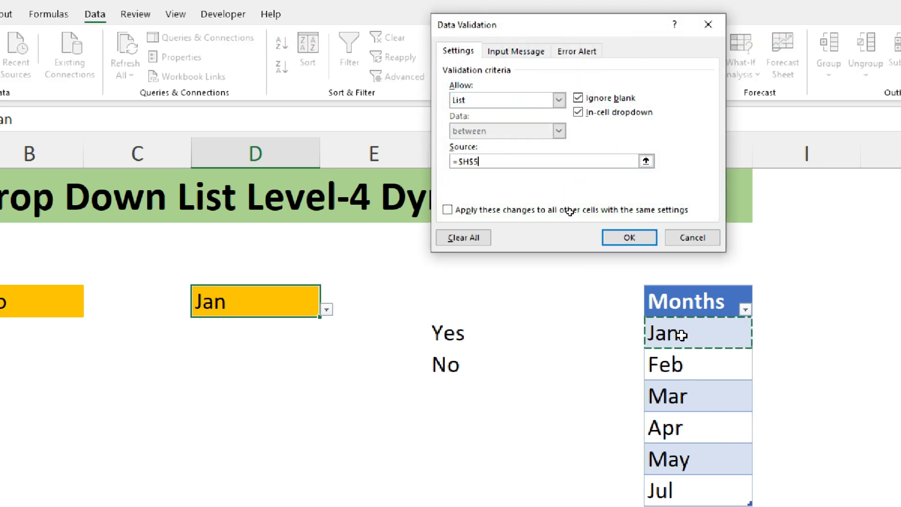
drag(683, 475, 686, 457)
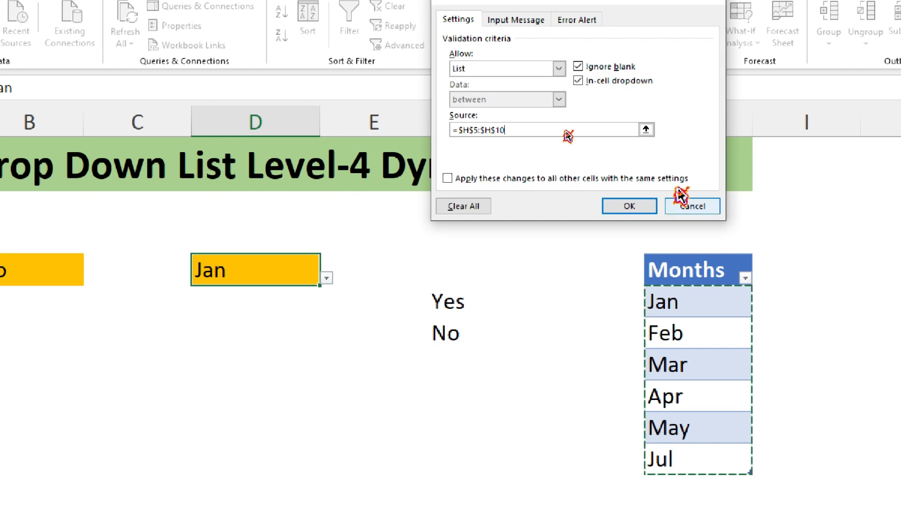
click(629, 205)
click(326, 278)
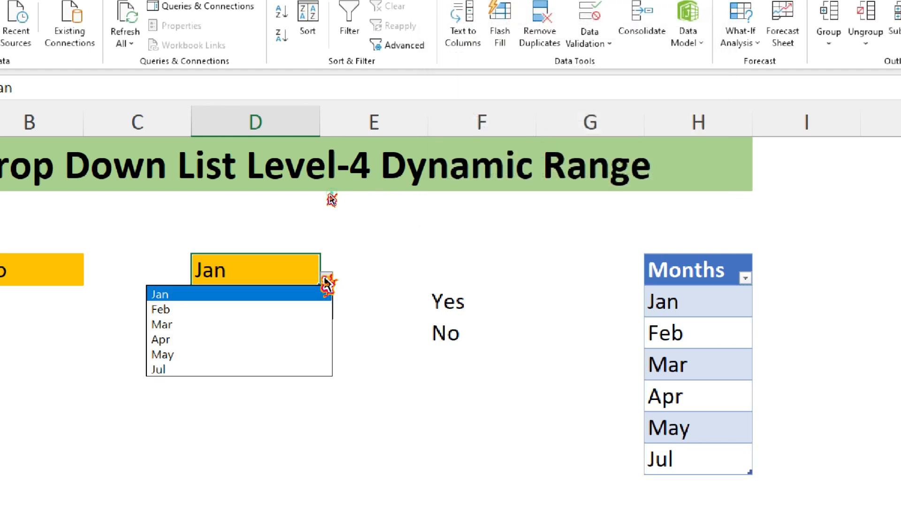
click(223, 370)
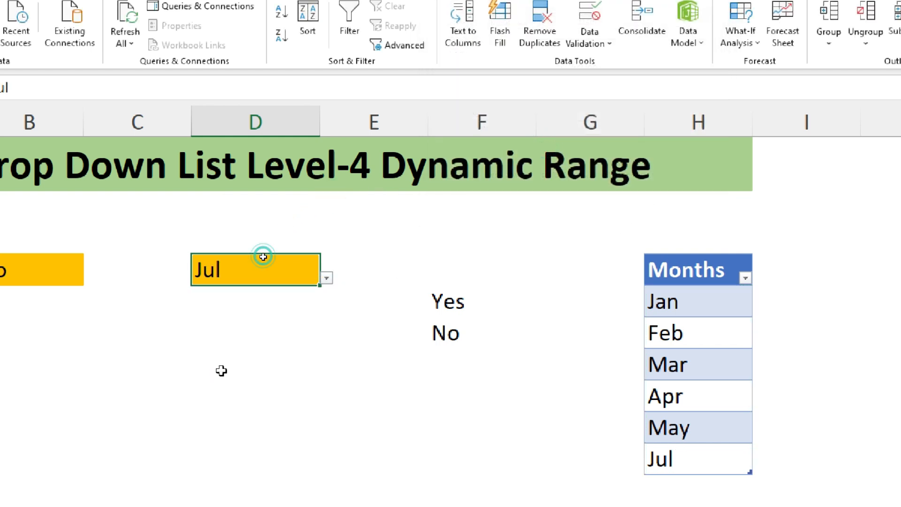
Add Aug below Jul in the Months table and check whether the D4 drop-down list offers it
click(692, 484)
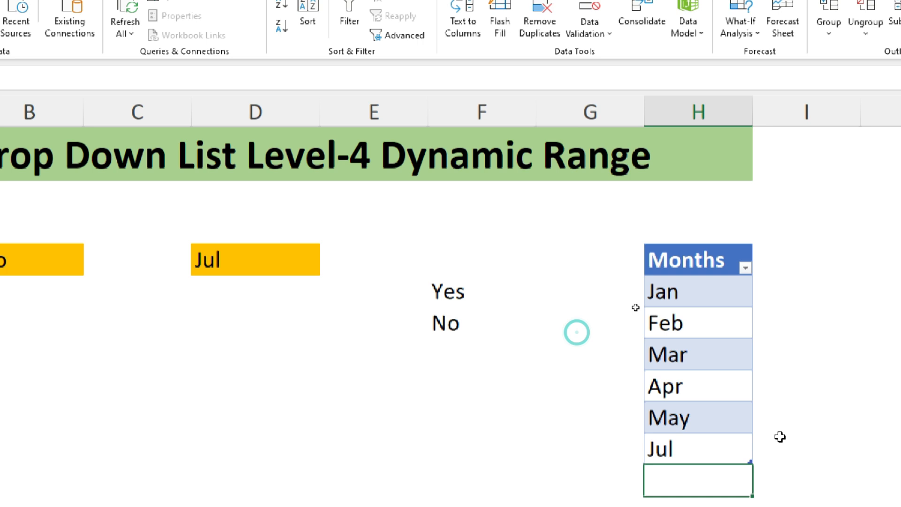
text(Aug)
key(Return)
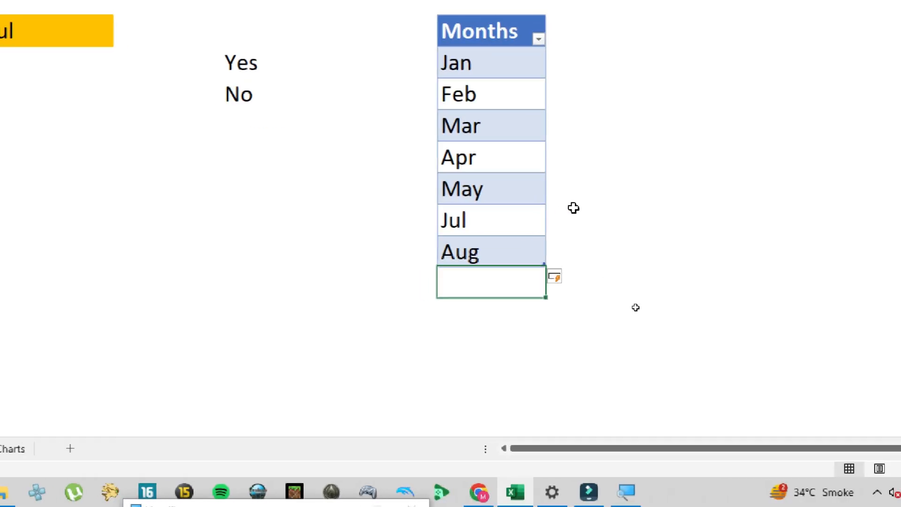
click(312, 121)
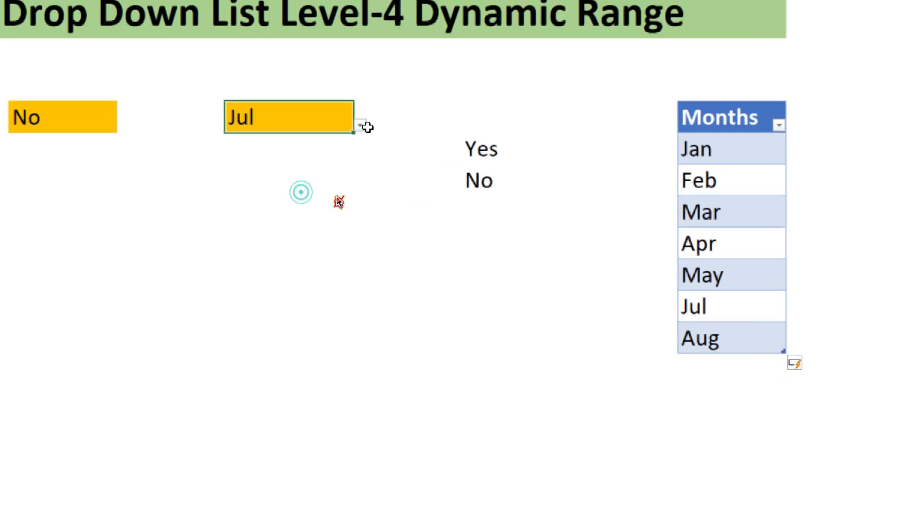
click(360, 125)
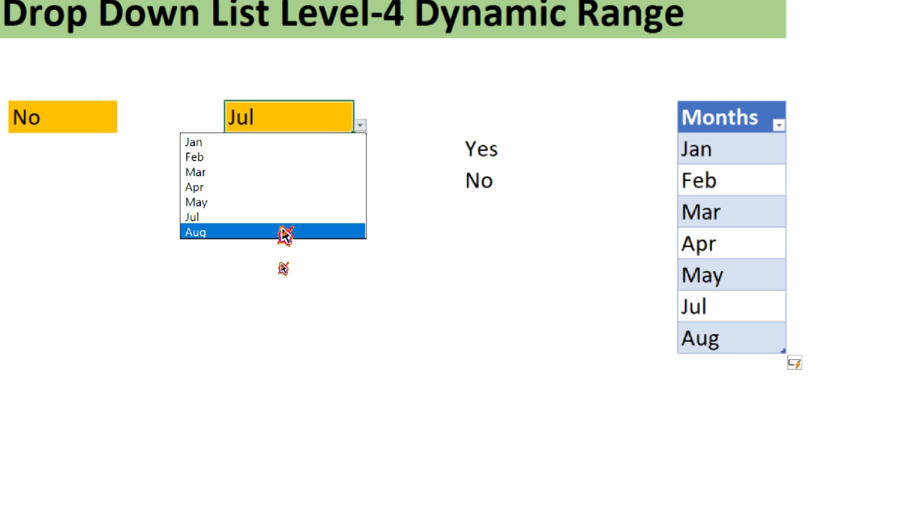
Clear Jul and Aug from the Months table and delete sheet rows 10 and 11
click(720, 327)
drag(713, 298, 712, 323)
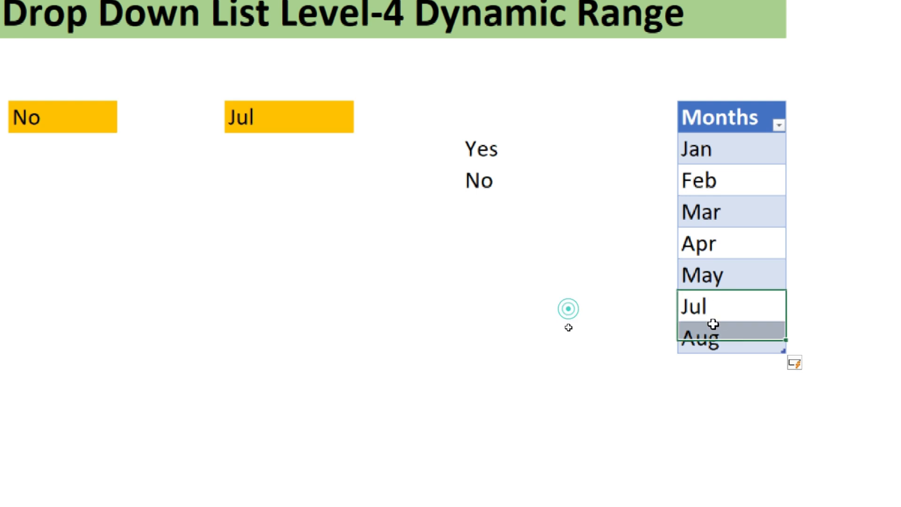
key(Delete)
click(640, 328)
click(21, 305)
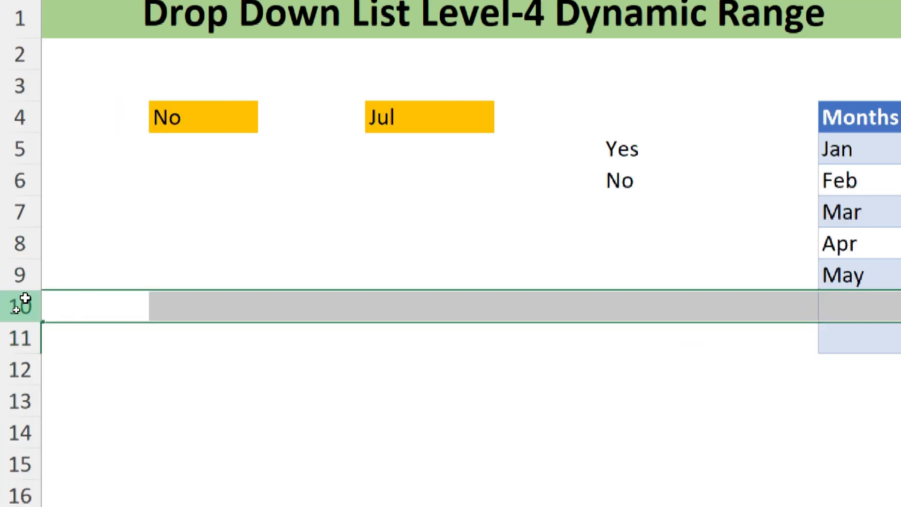
drag(21, 321, 20, 336)
right_click(22, 342)
click(48, 210)
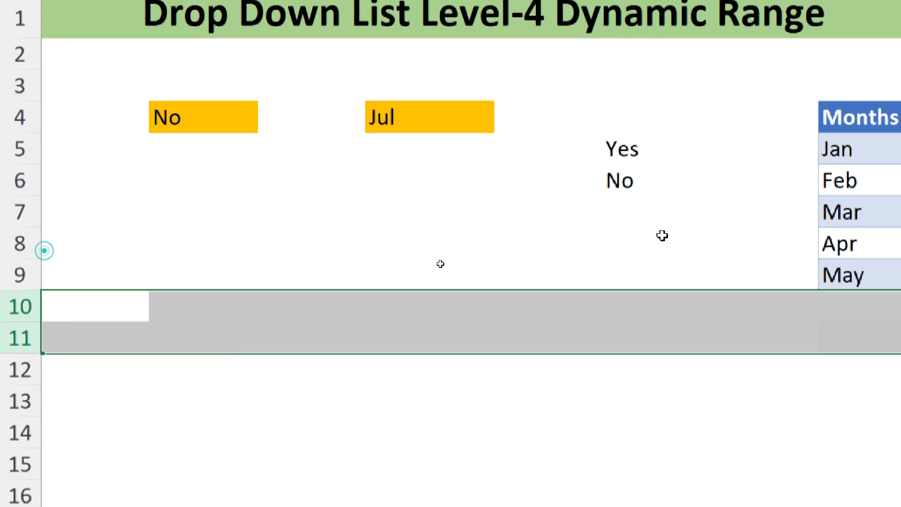
Check the D4 drop-down list against the shortened Months table and choose May
click(480, 105)
click(500, 125)
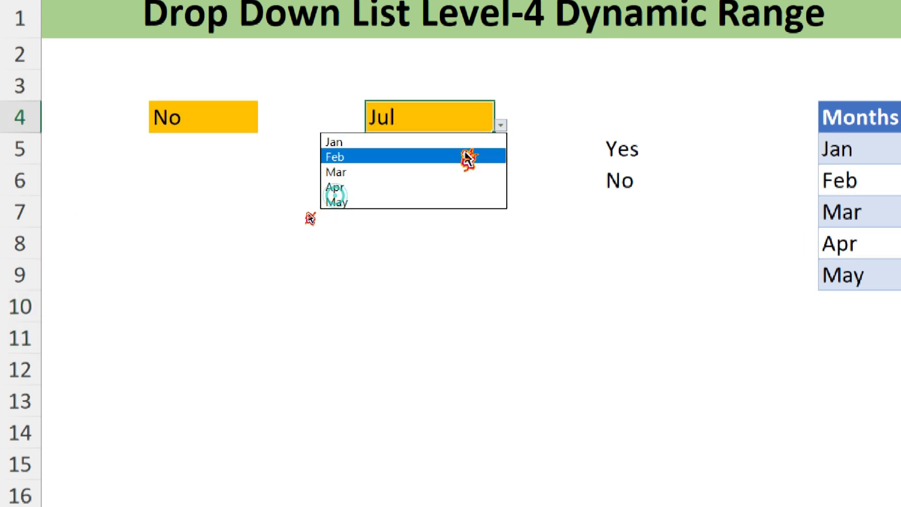
click(444, 203)
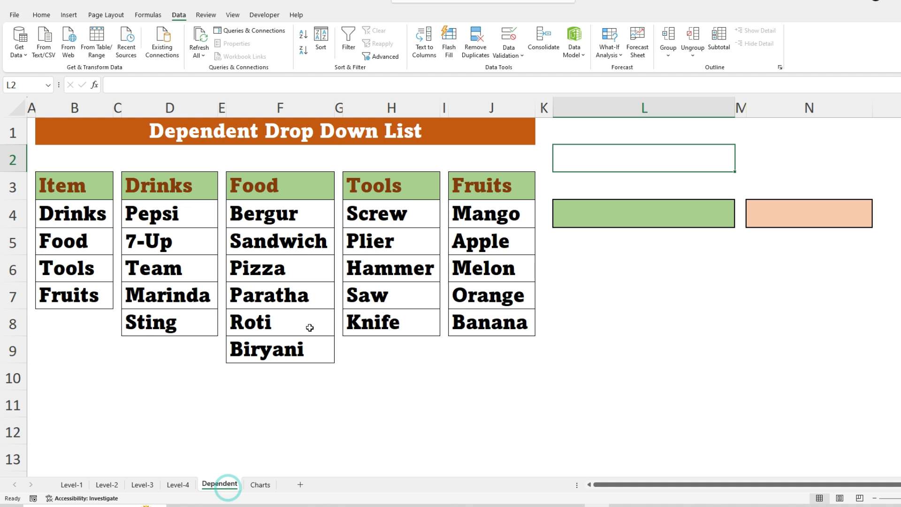
Compare the entries of the Item list in column B with the headers of the Drinks, Food and Tools lists
click(701, 218)
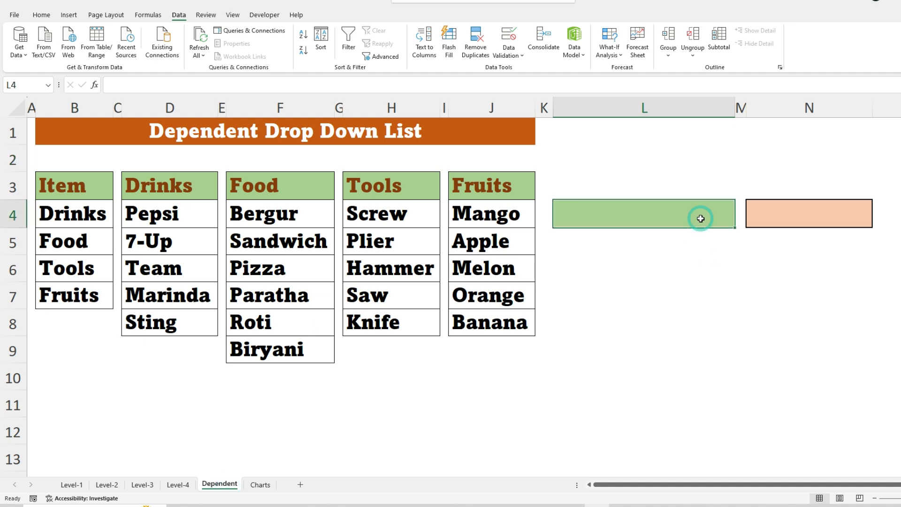
drag(80, 187, 95, 294)
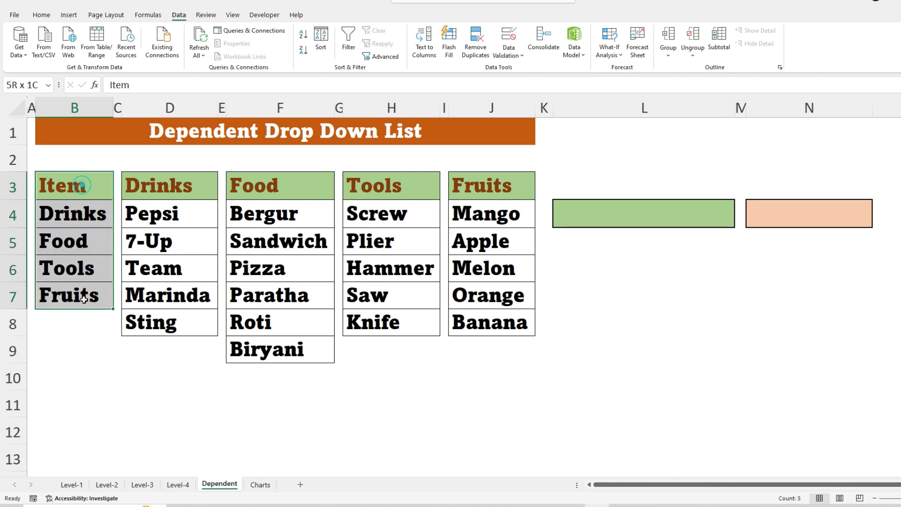
click(60, 216)
click(131, 186)
click(78, 216)
click(153, 184)
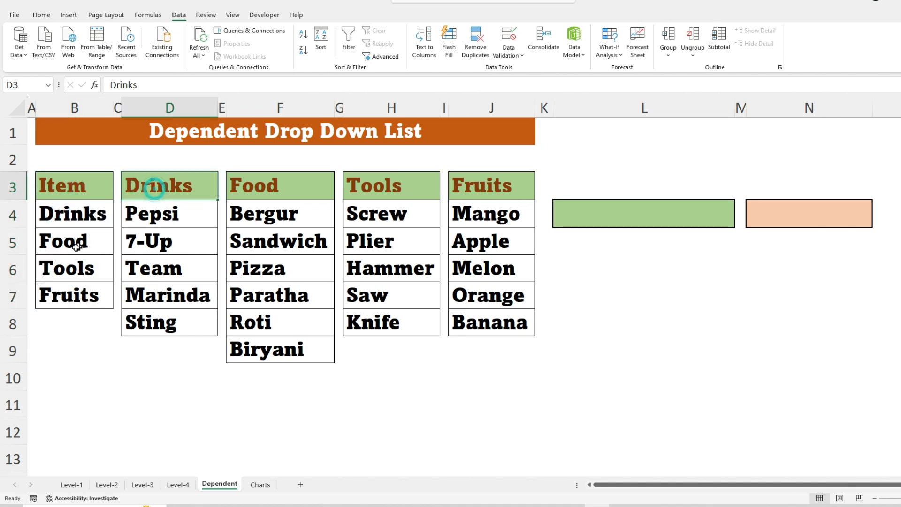
click(75, 243)
click(262, 186)
click(69, 269)
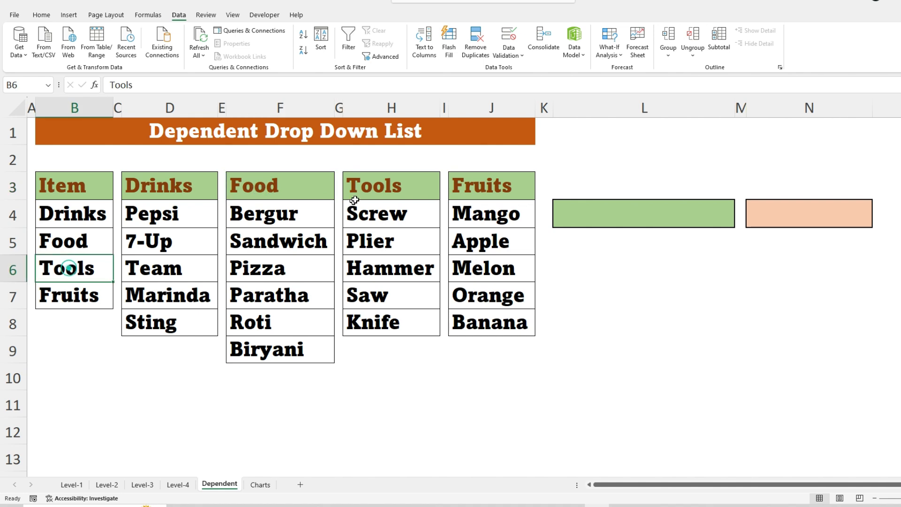
click(364, 190)
Review the Item, Drinks and Food lists and the cells L4 and N4 meant for the dependent drop-downs
drag(183, 218, 169, 324)
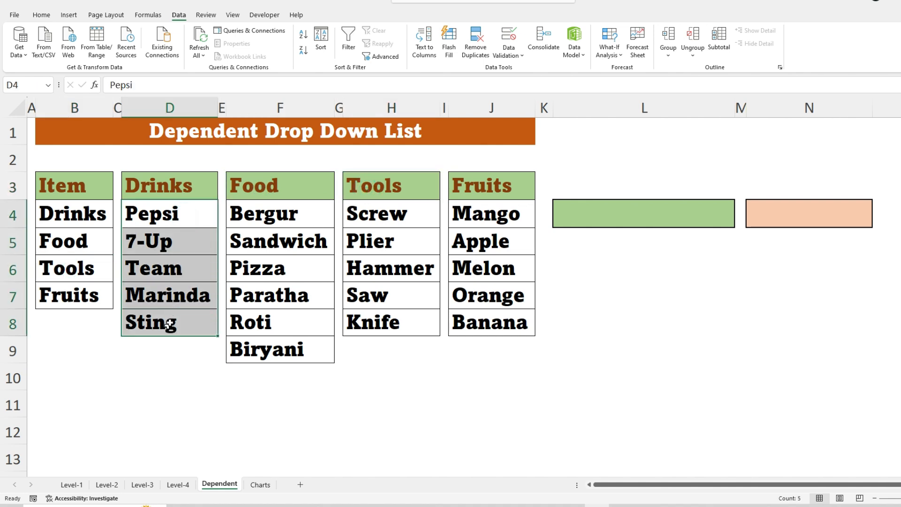
drag(290, 213, 288, 328)
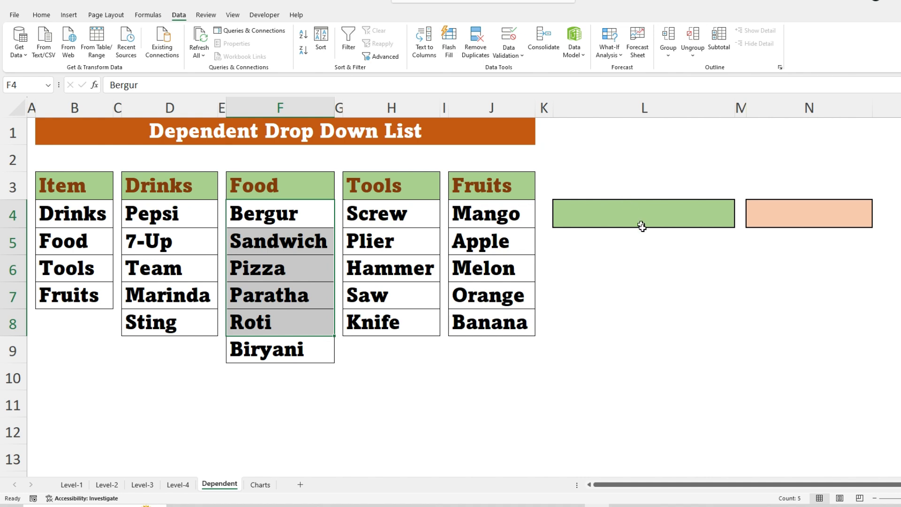
click(669, 220)
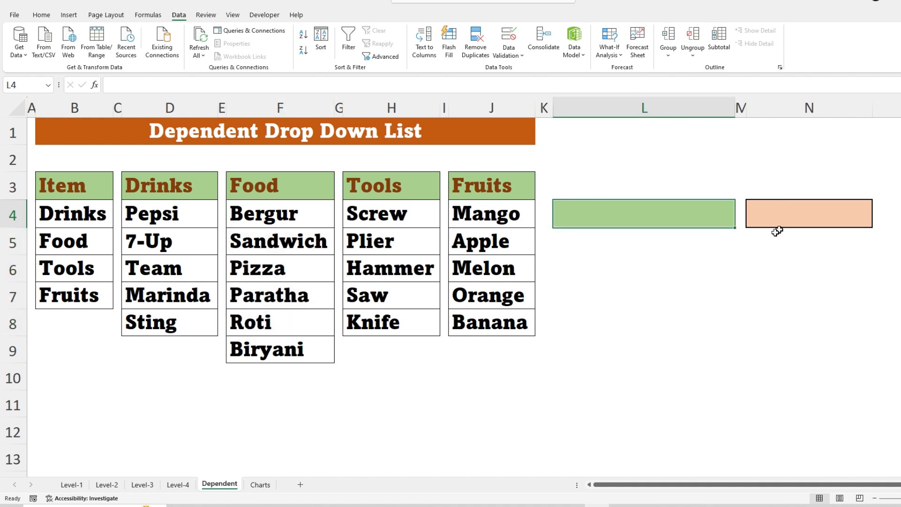
drag(280, 226, 281, 349)
click(784, 212)
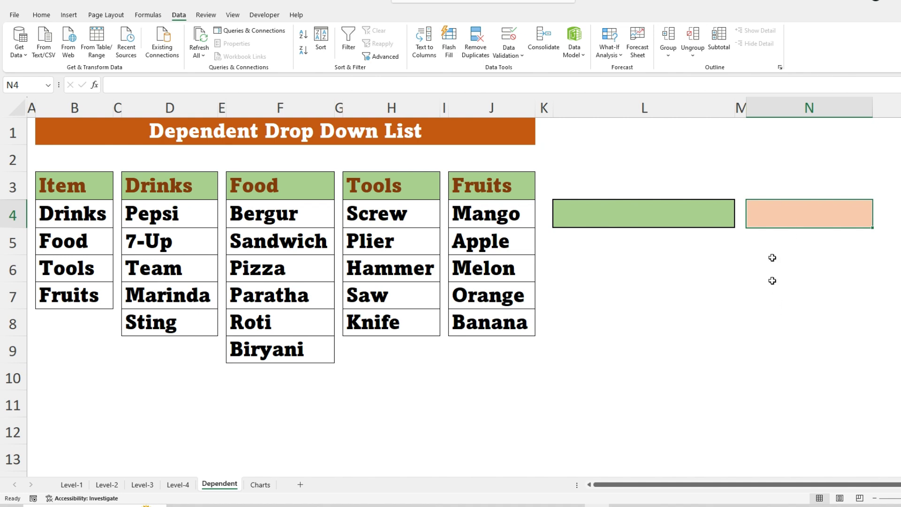
click(631, 214)
click(81, 188)
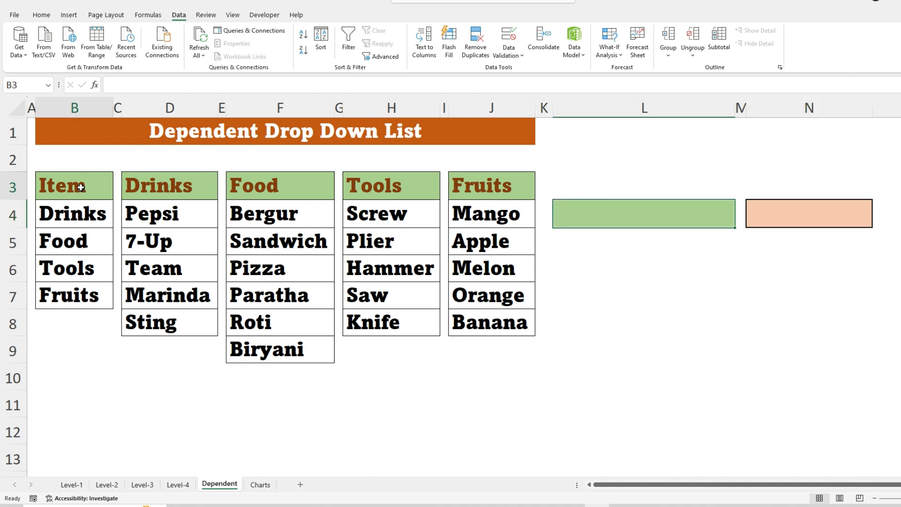
drag(81, 188, 73, 295)
drag(161, 175, 157, 322)
drag(266, 181, 259, 345)
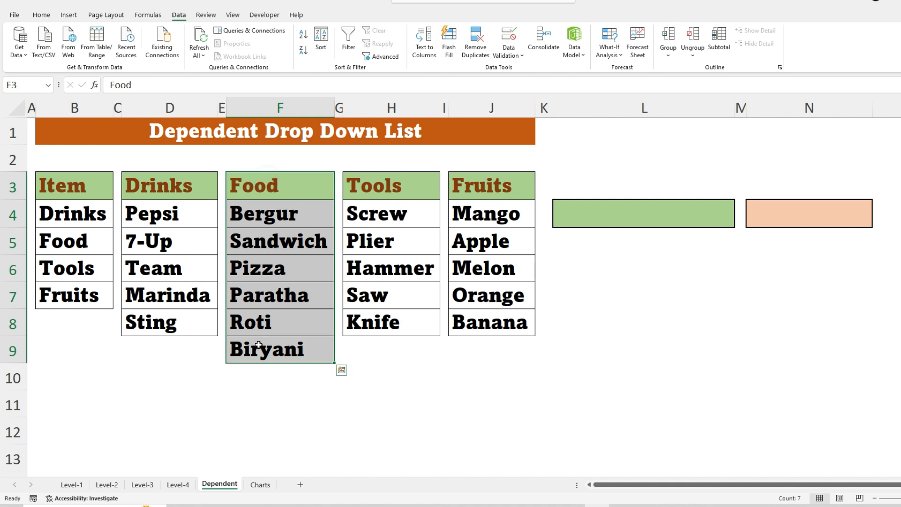
Create a named range from the Item list in B3:B7, taking the name from the top row
drag(44, 180, 67, 302)
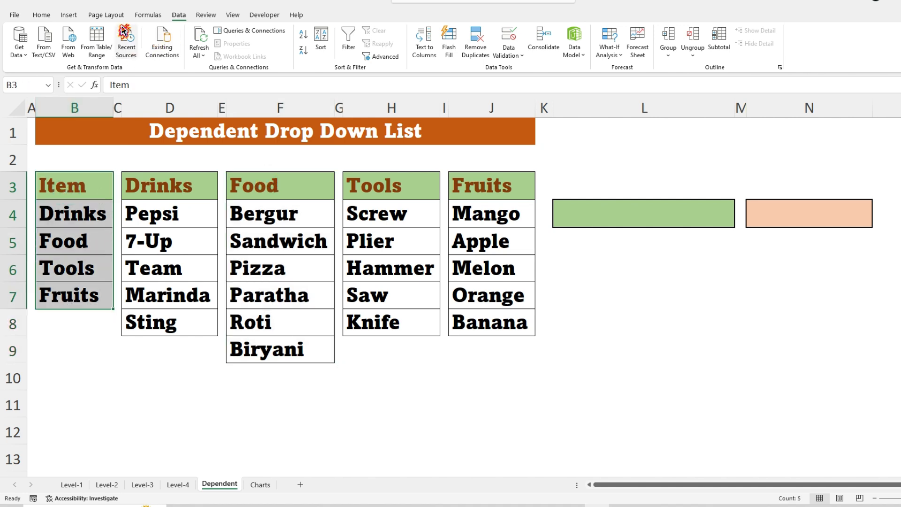
click(148, 14)
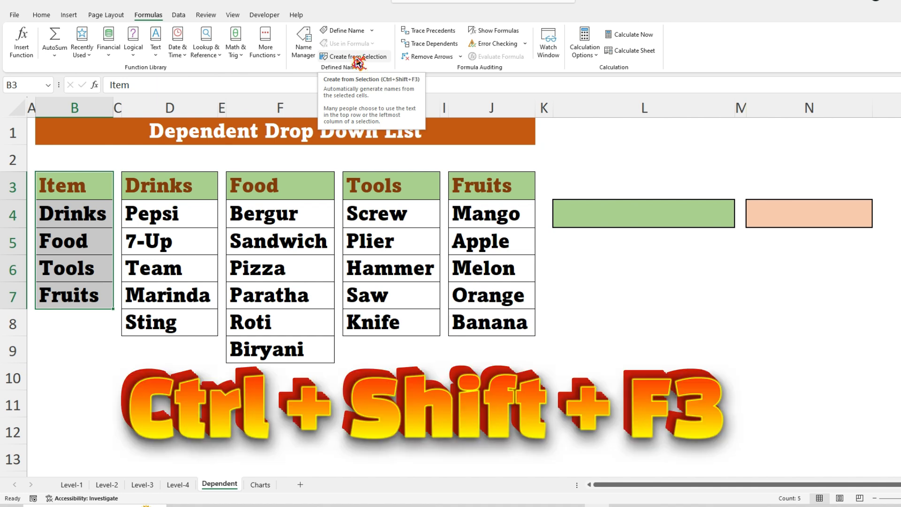
click(358, 57)
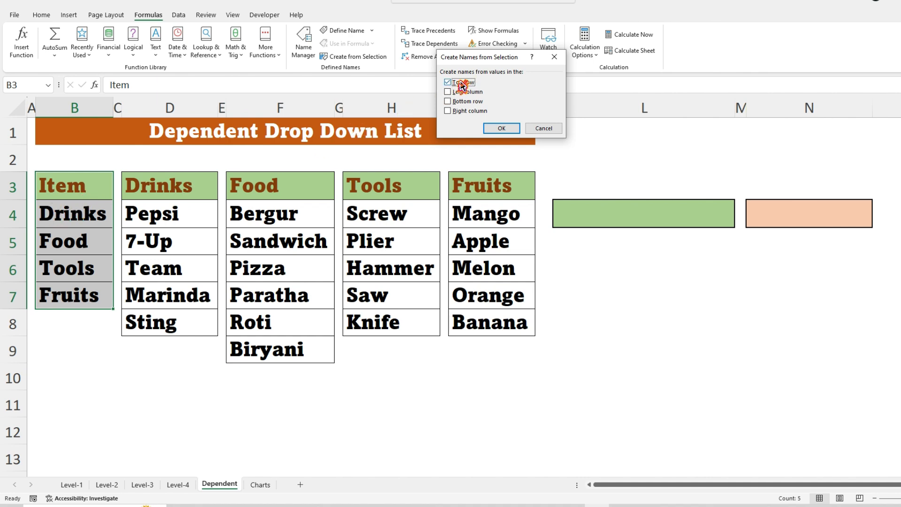
click(516, 132)
Create a named range from the Drinks list in D3:D8, taking the name from the top row
drag(185, 189, 154, 316)
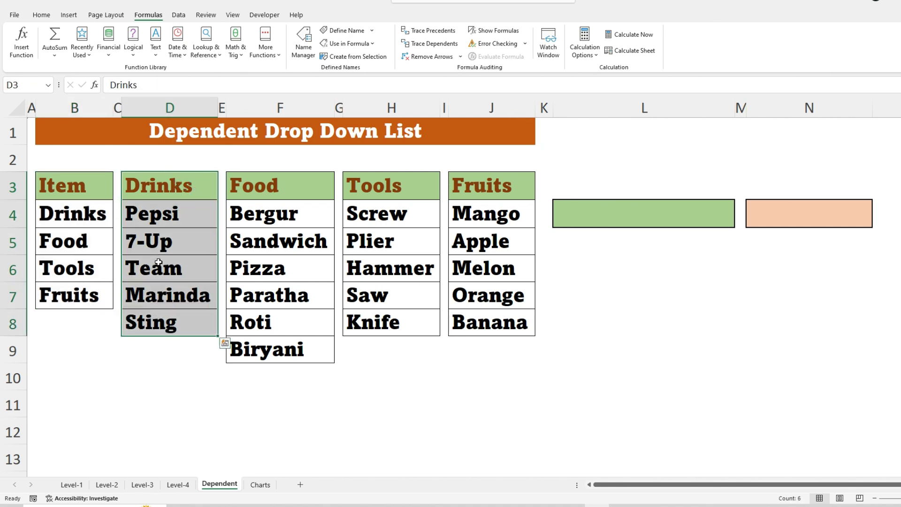
key(ctrl+shift+F3)
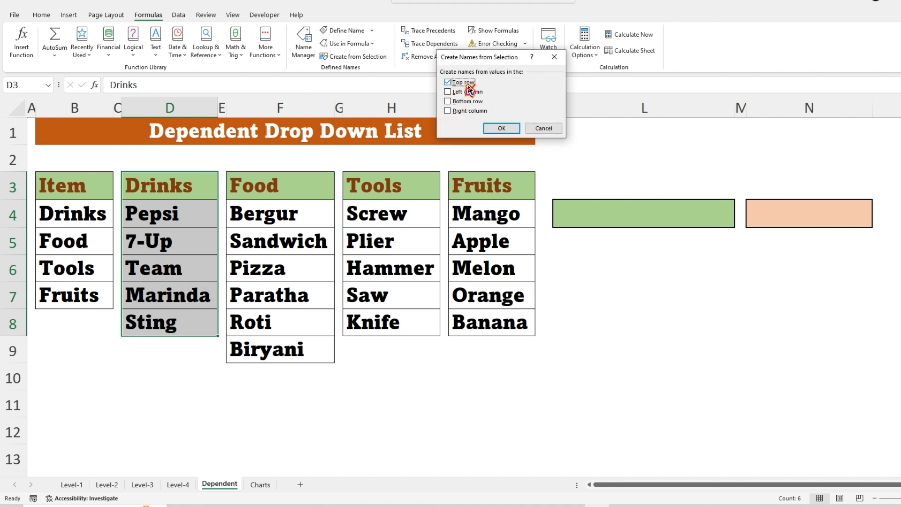
click(491, 128)
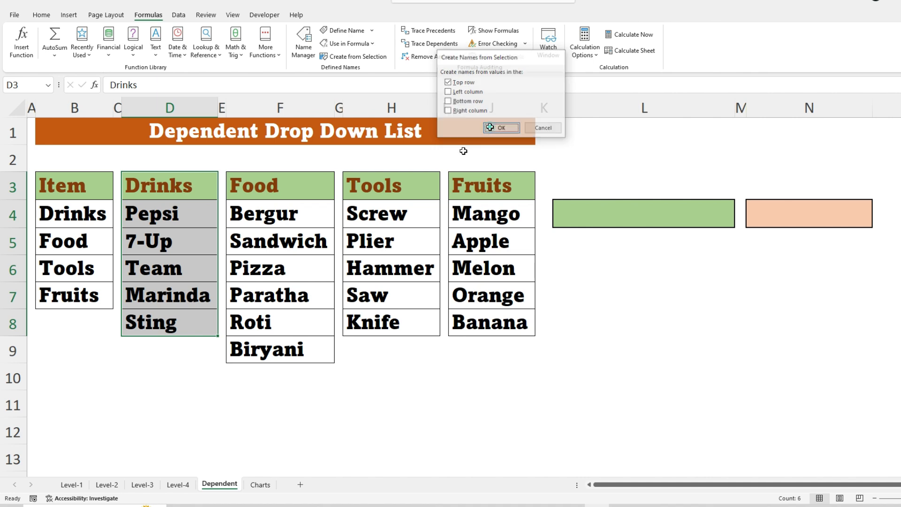
Create a named range from the Food list in F3:F9, taking the name from the top row
drag(271, 192, 269, 348)
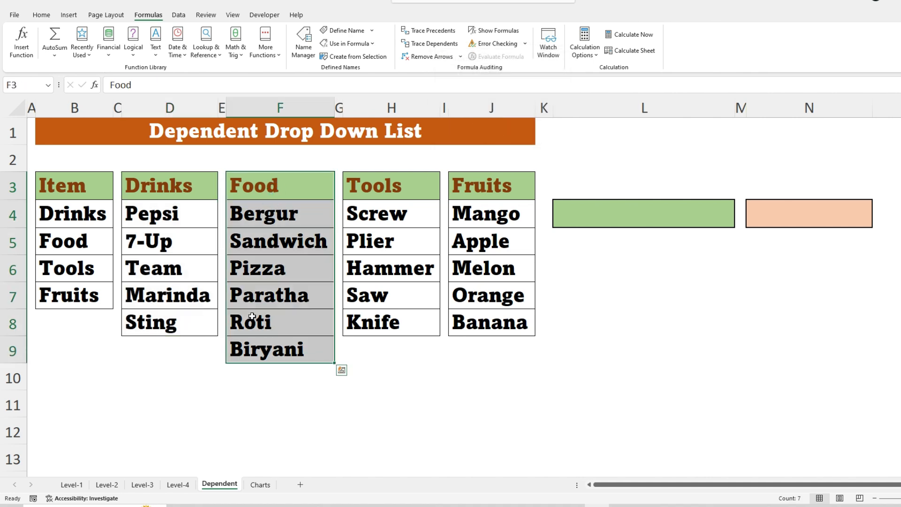
key(ctrl+shift+F3)
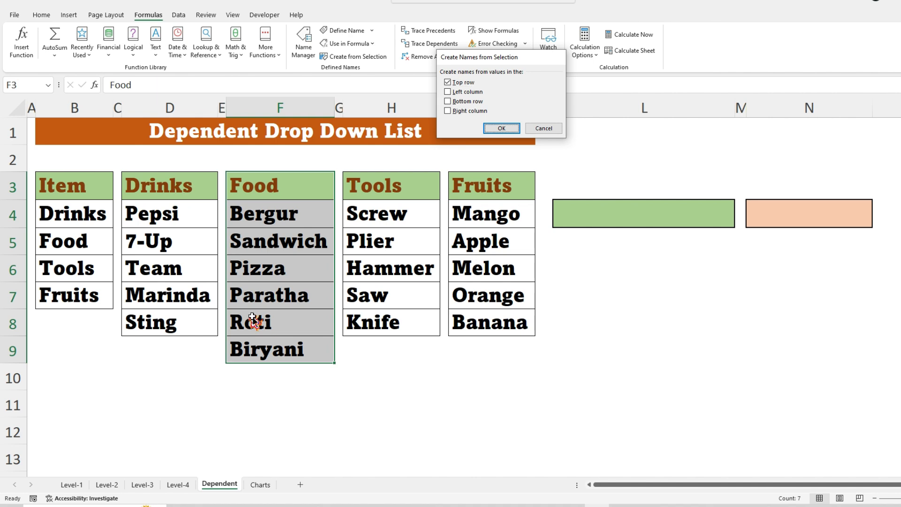
key(Return)
Create a named range from the Tools list in H3:H8, taking the name from the top row
drag(384, 178, 398, 323)
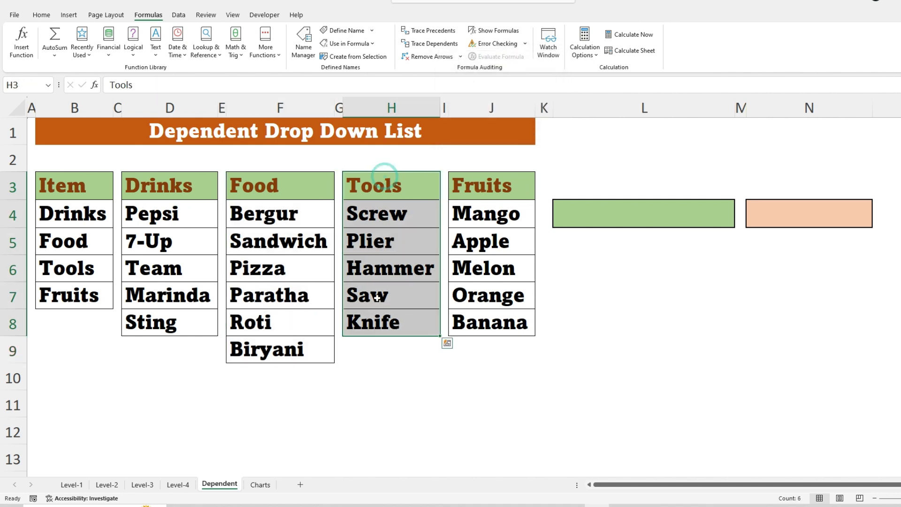
key(ctrl+shift+F3)
key(Return)
Create a named range from the Fruits list in J3:J8, taking the name from the top row
drag(503, 190, 501, 319)
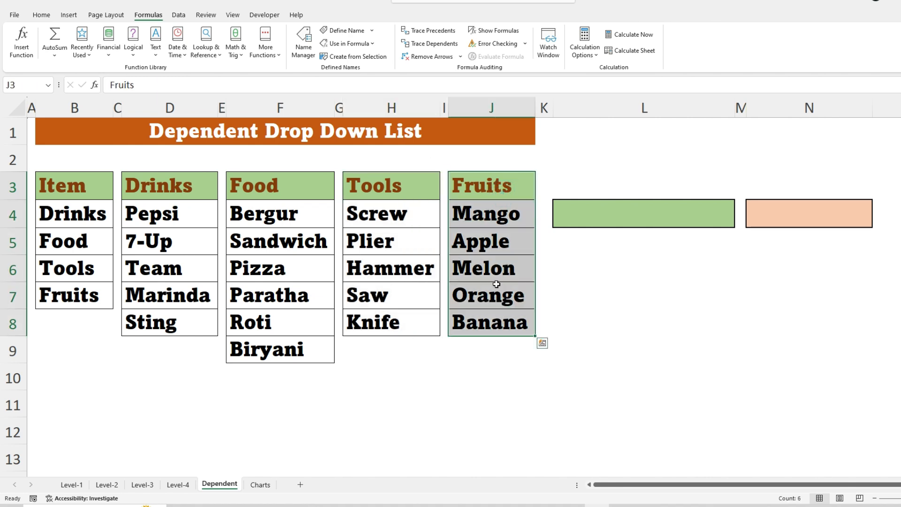
key(ctrl+shift+F3)
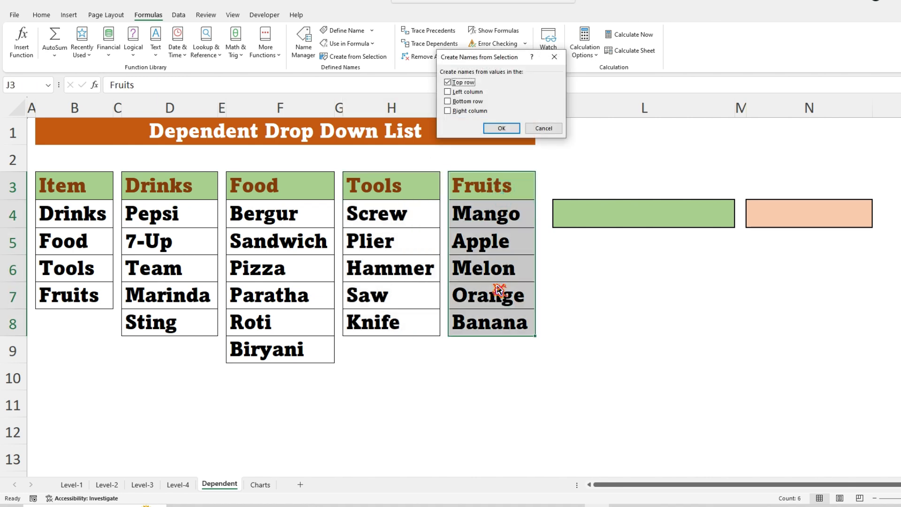
key(Return)
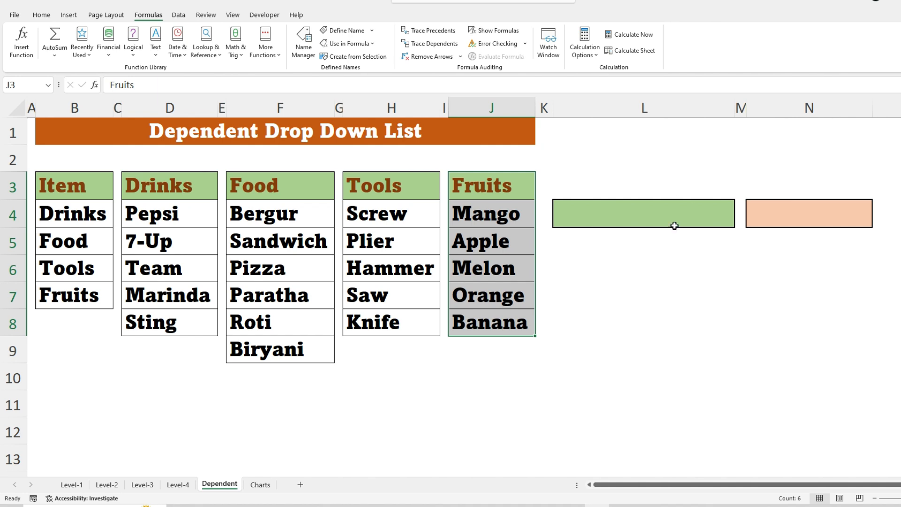
Add list data validation to cell L4 with the Item entries in B4:B7 (=Item) as the source
click(674, 226)
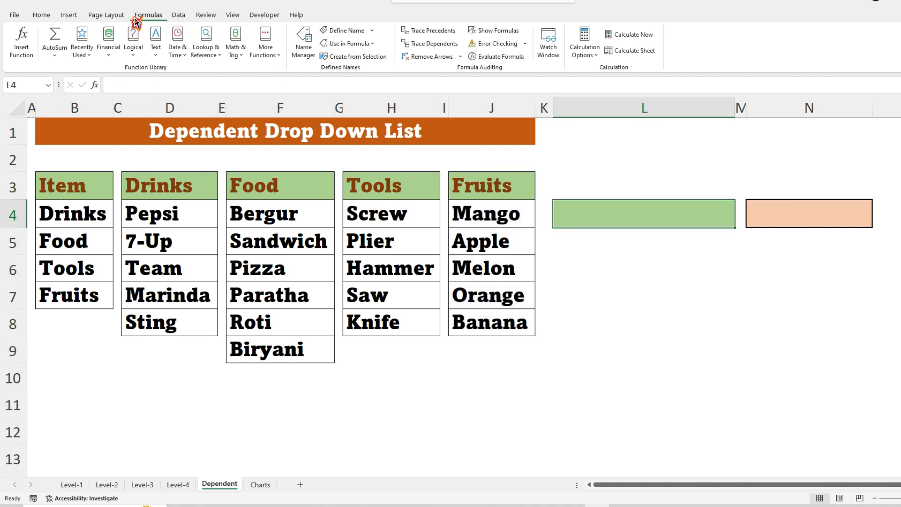
click(182, 18)
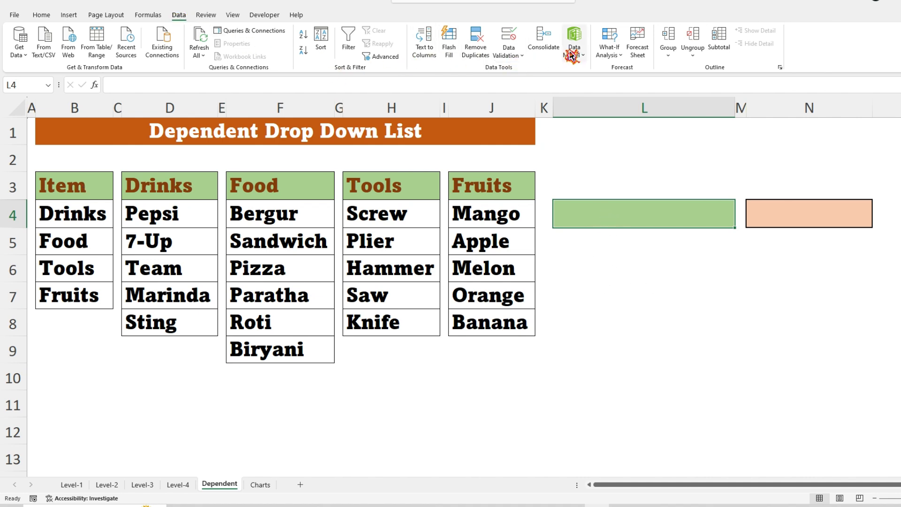
click(511, 38)
click(442, 70)
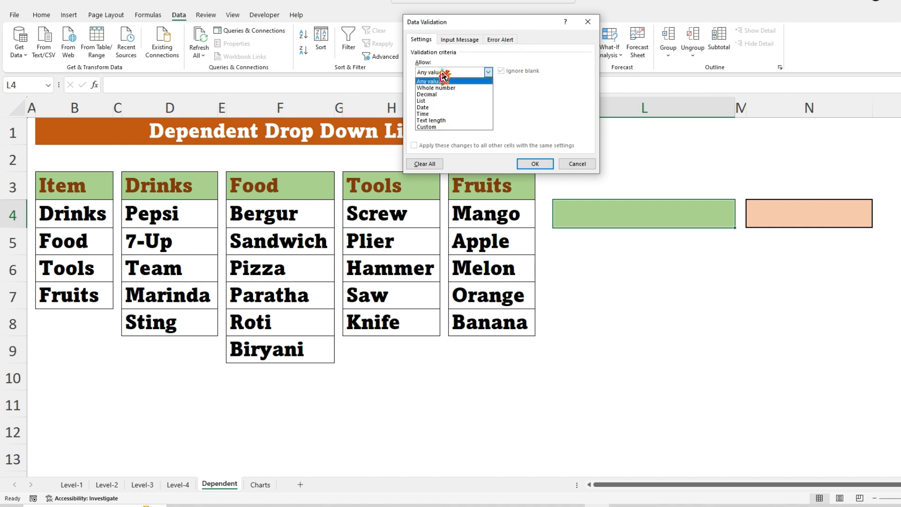
click(432, 101)
click(440, 112)
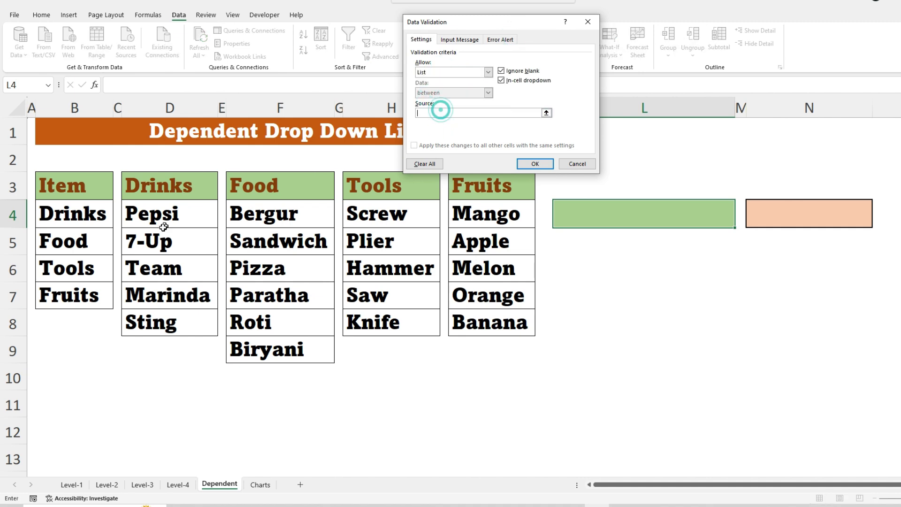
drag(82, 213, 75, 296)
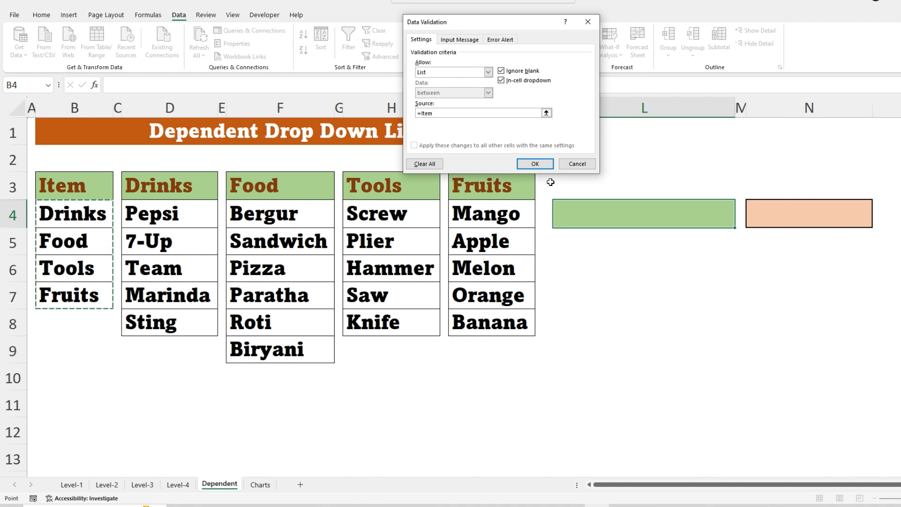
click(540, 163)
Choose Food from the drop-down in L4 and look over the Food entries in column F intended for N4
click(740, 227)
click(703, 244)
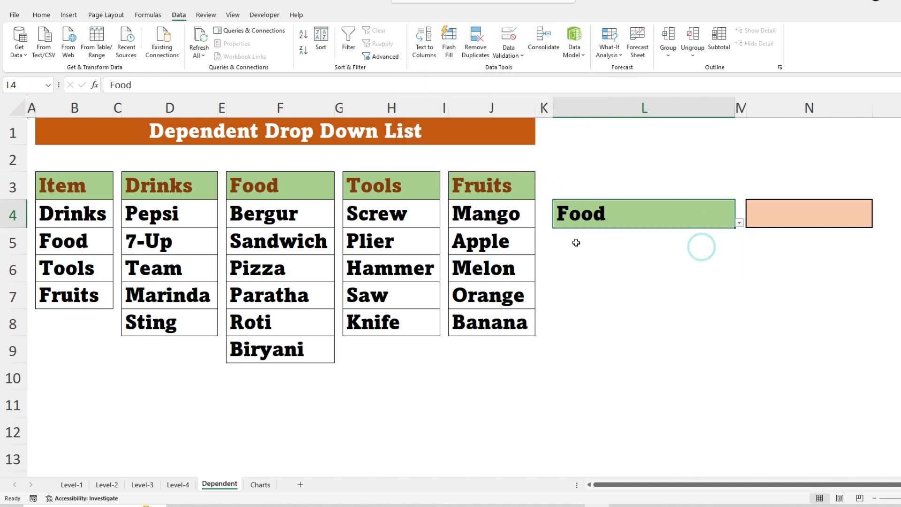
click(777, 213)
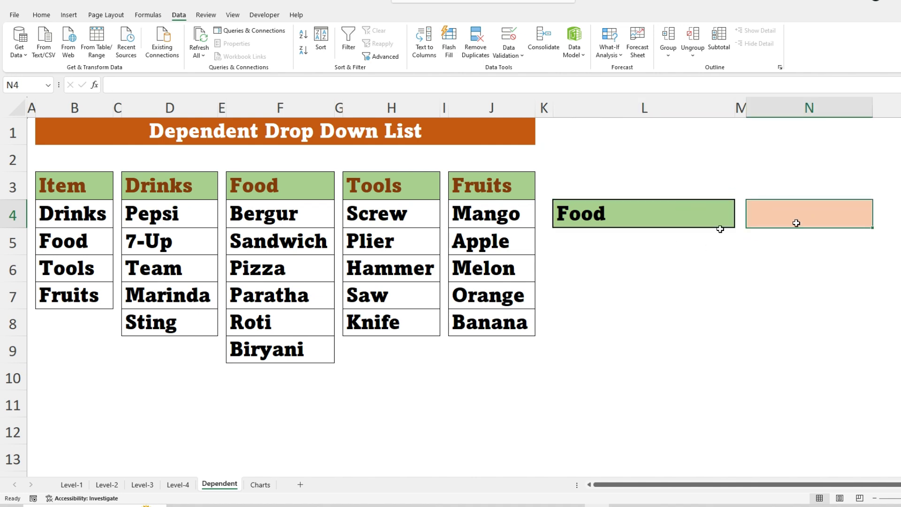
drag(234, 208, 255, 333)
Enter the formula =INDIRECT(L4) in cell L7 to spill the list named in L4
click(667, 287)
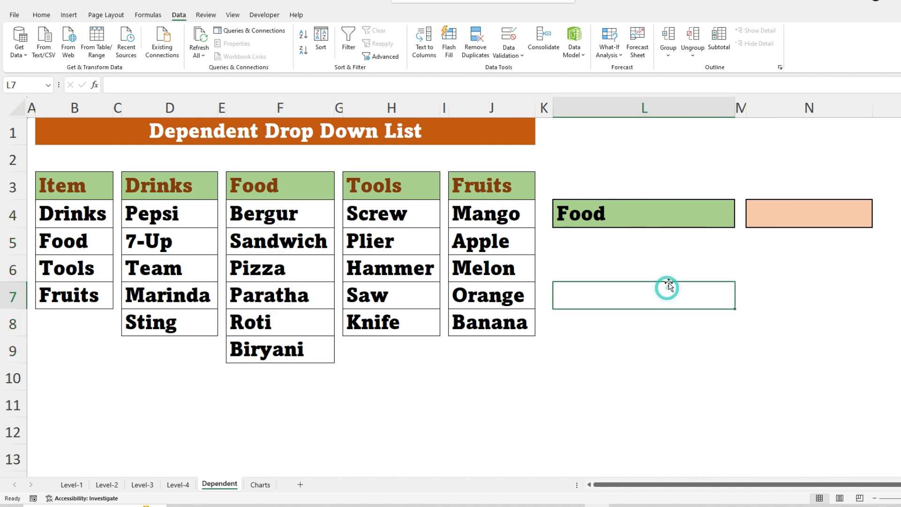
text(=)
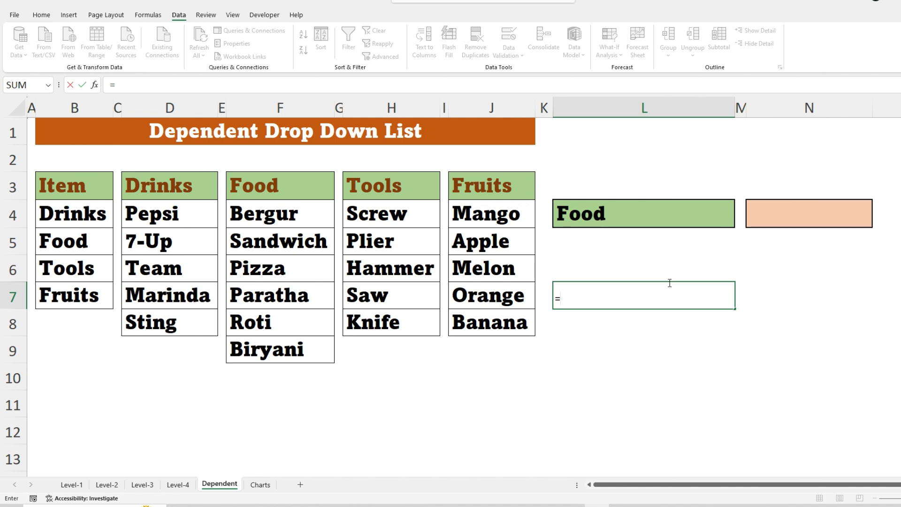
text(indir)
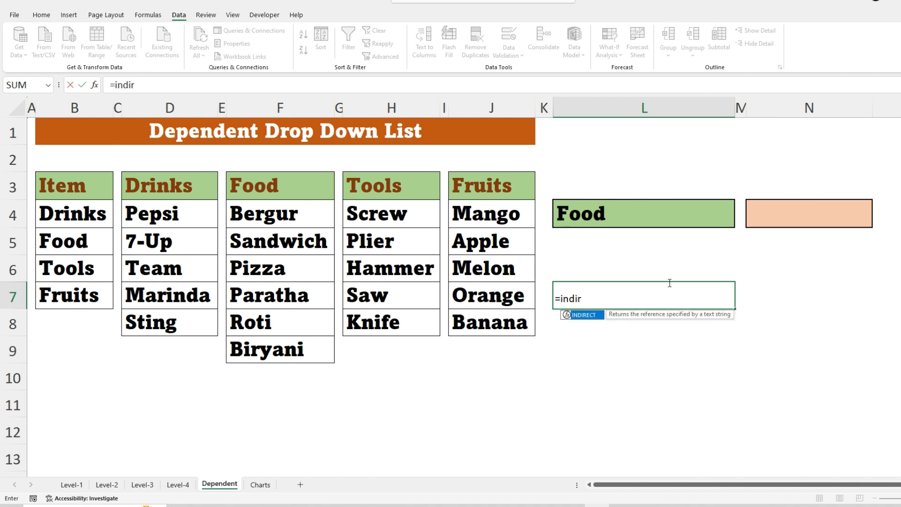
text(ec)
key(Tab)
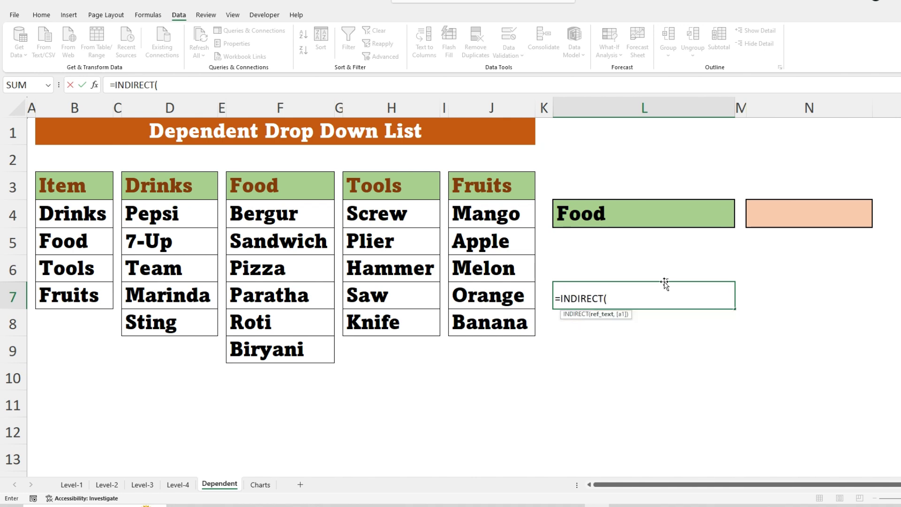
click(623, 213)
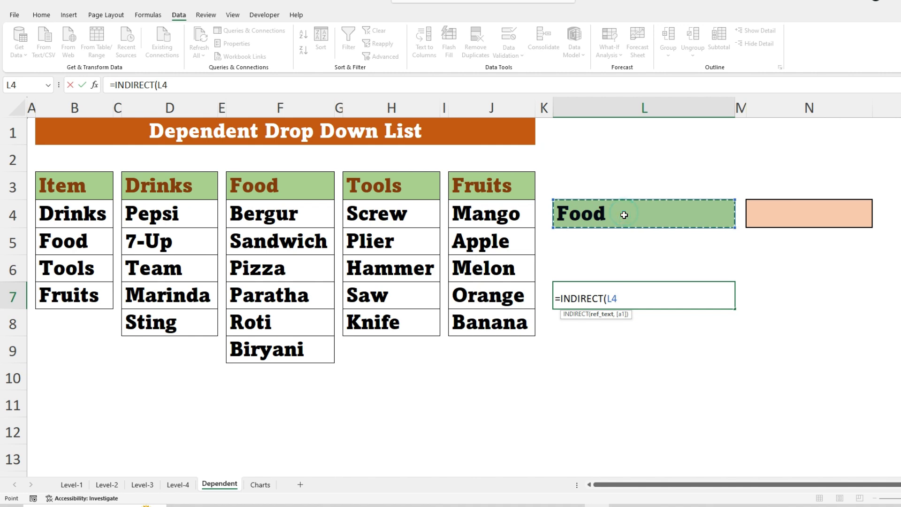
key(Return)
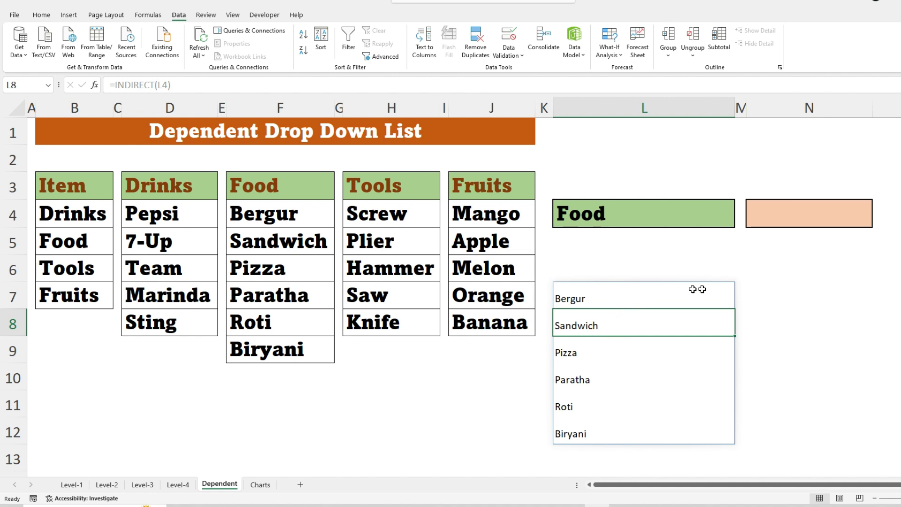
Add list data validation to cell N4 with an INDIRECT formula referring to L4 as the source
click(761, 219)
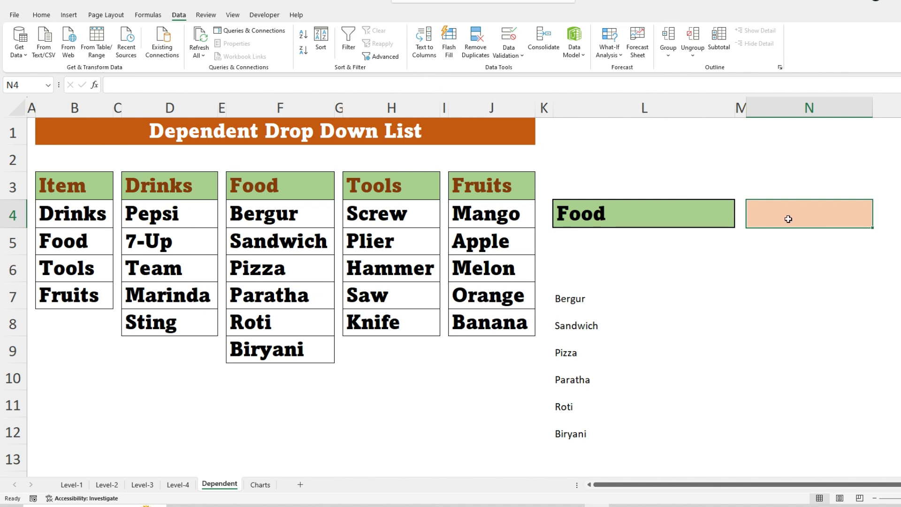
click(508, 41)
click(451, 72)
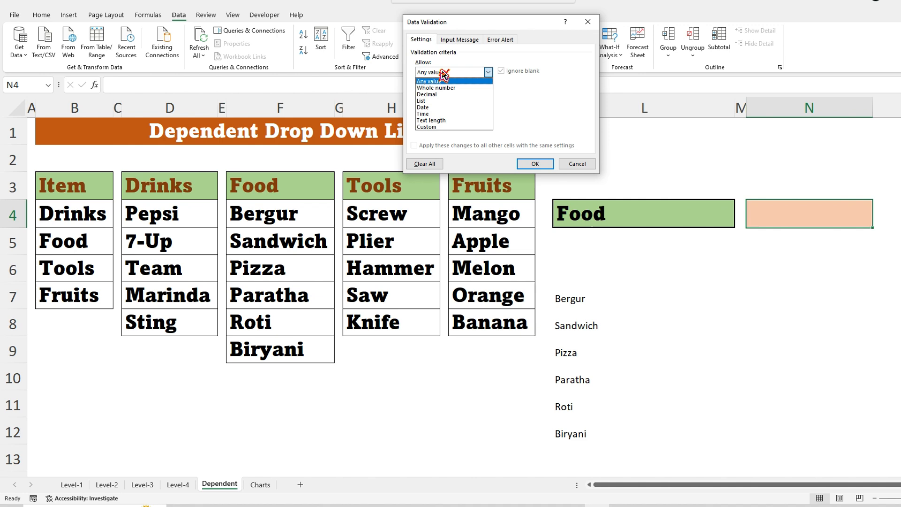
click(438, 100)
click(440, 113)
text(=)
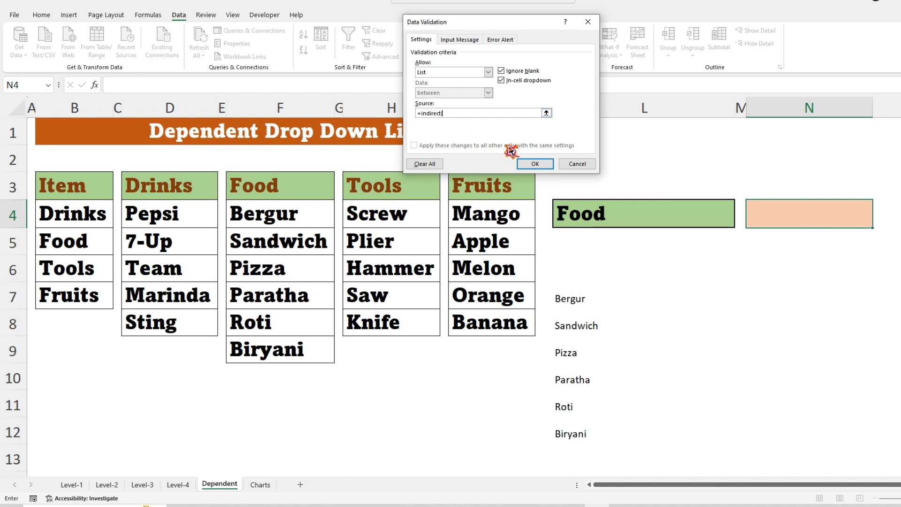
text(indirect()
click(632, 221)
key(Return)
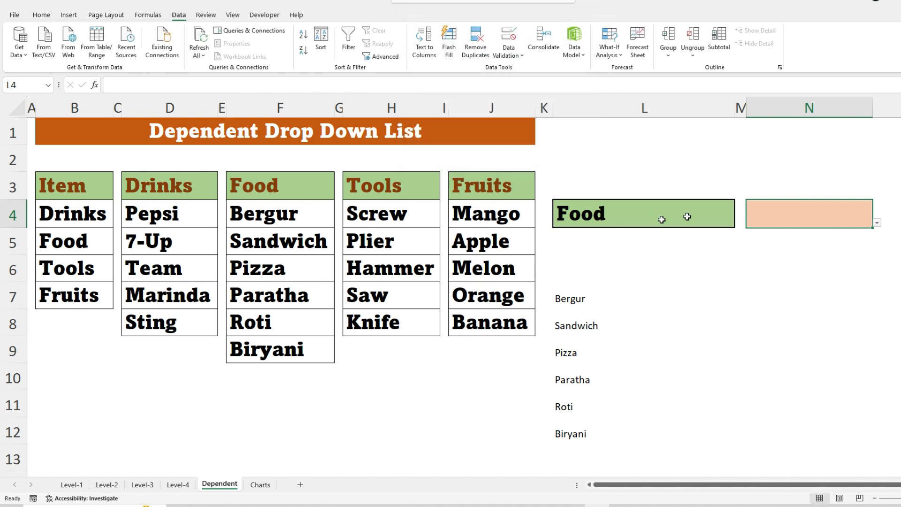
Test the dependent drop-down in N4 by choosing Pizza, followed by Roti
click(877, 224)
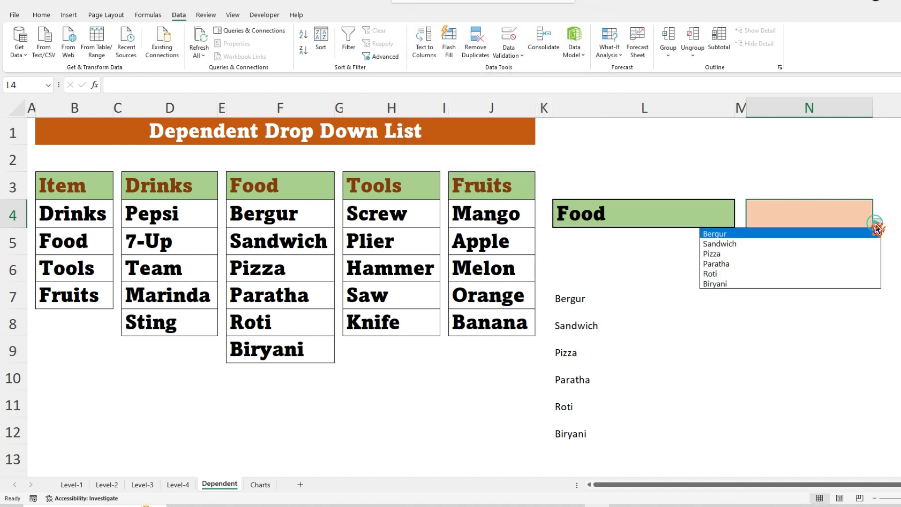
click(734, 255)
click(877, 224)
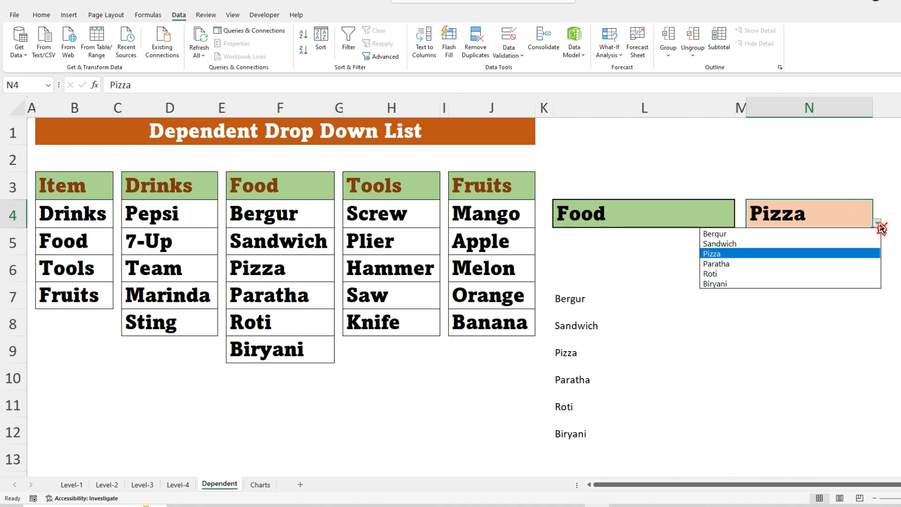
click(833, 273)
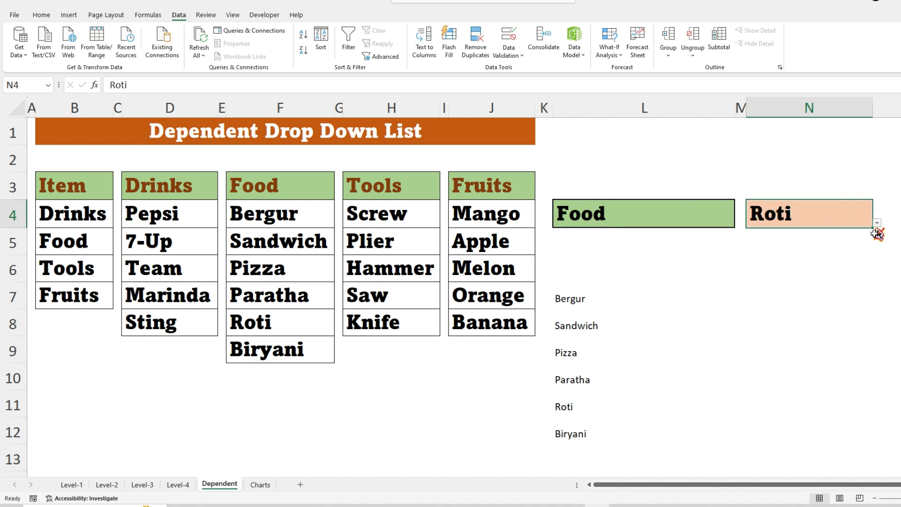
Choose Tools from the drop-down in L4 and Saw from the dependent drop-down in N4
click(600, 212)
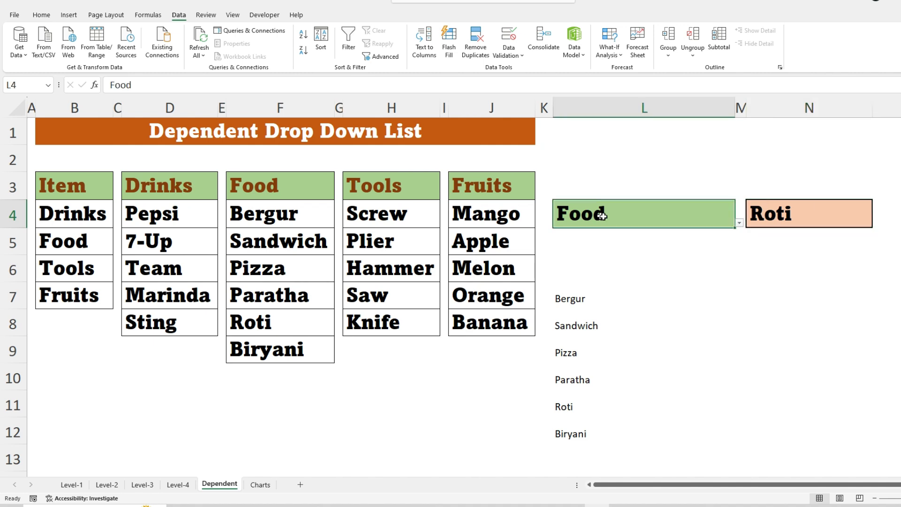
click(739, 223)
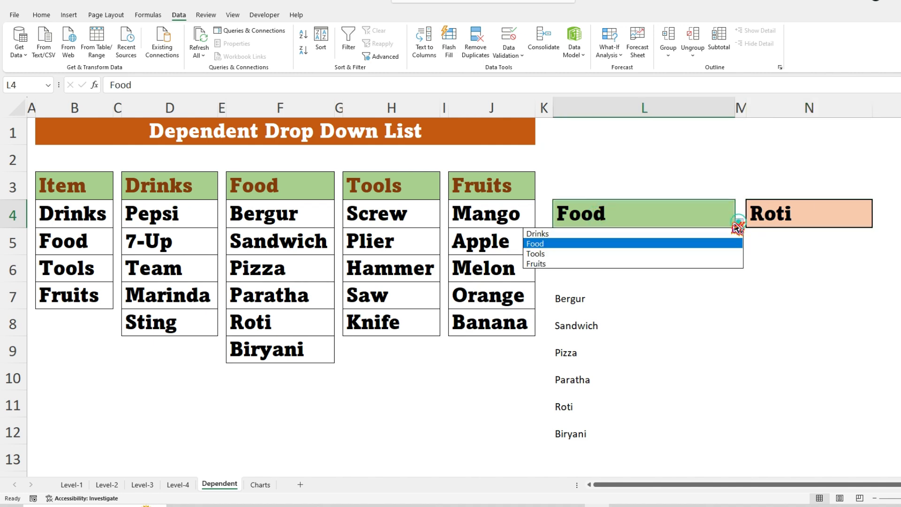
click(625, 254)
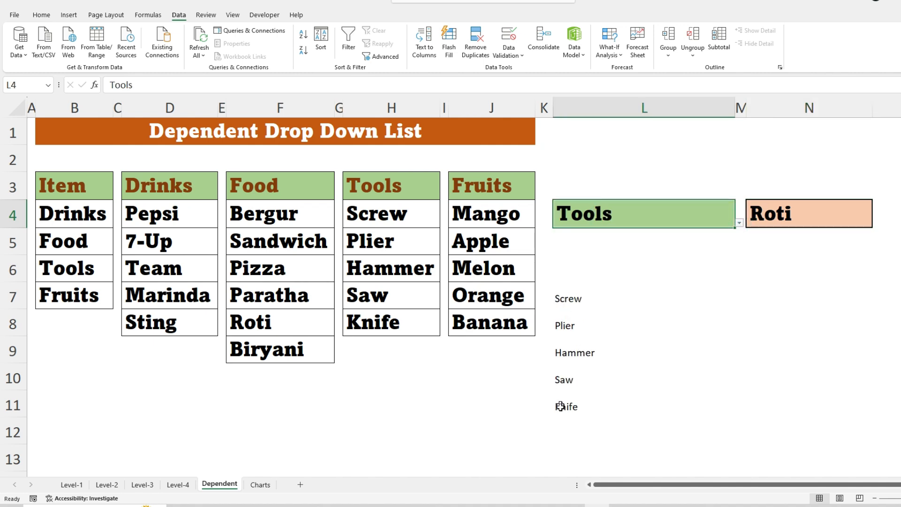
click(863, 214)
click(876, 223)
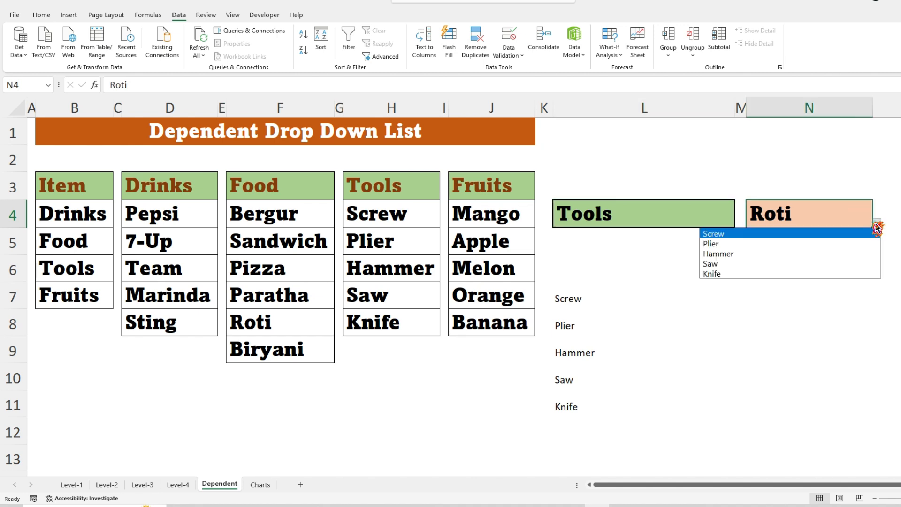
click(829, 263)
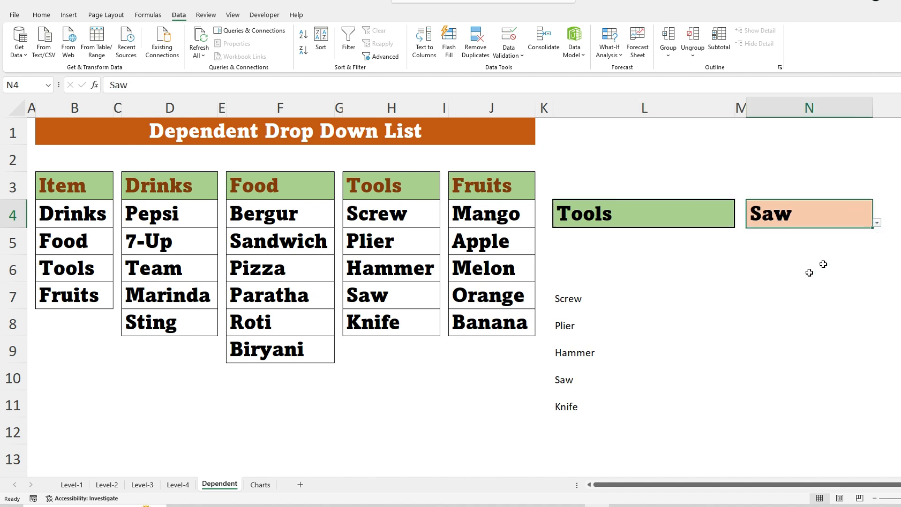
click(359, 385)
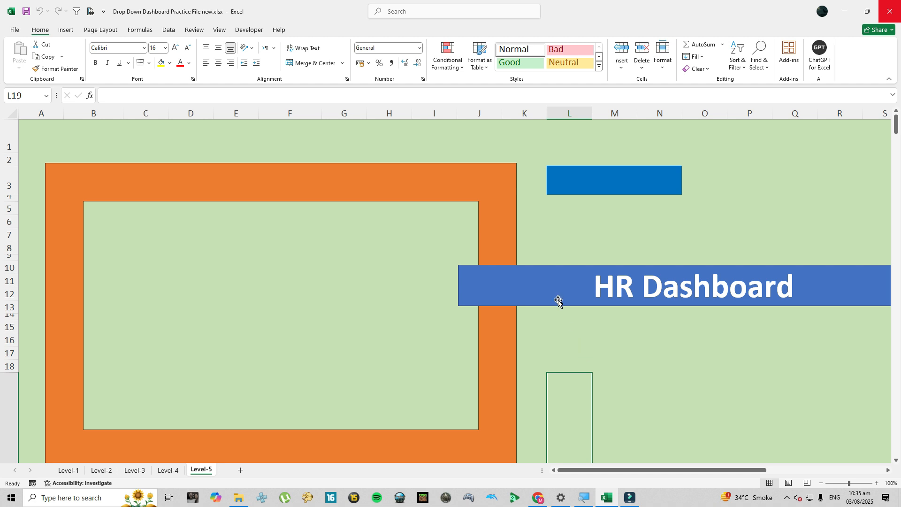
Select the orange frame on the Level-5 sheet and examine the gallery of shapes available for insertion
click(261, 191)
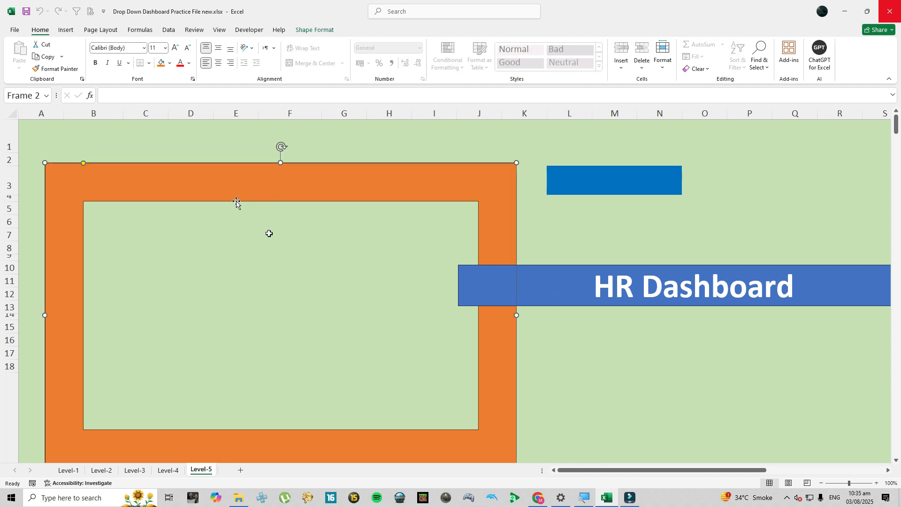
click(66, 30)
click(67, 71)
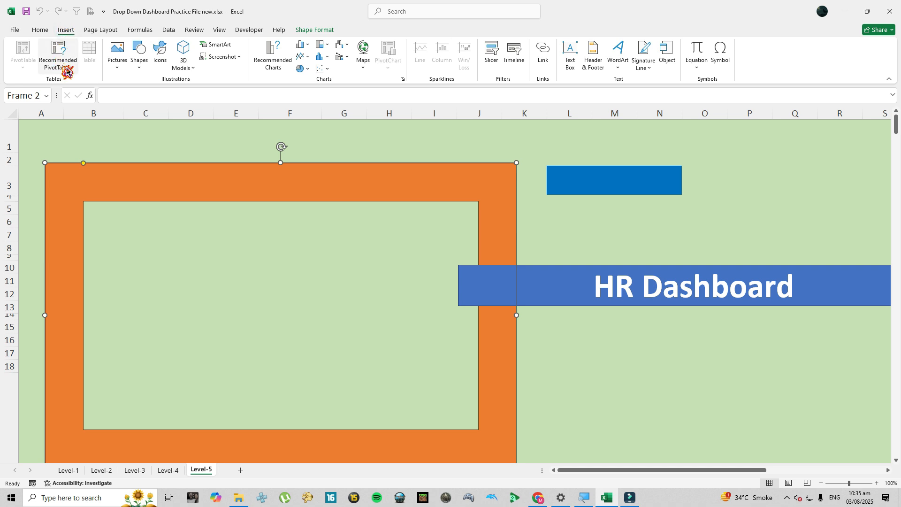
click(145, 73)
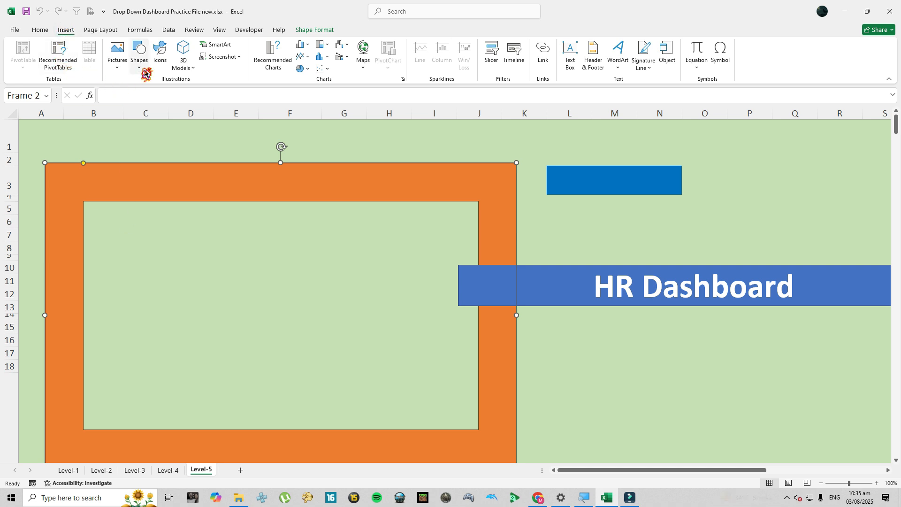
click(145, 71)
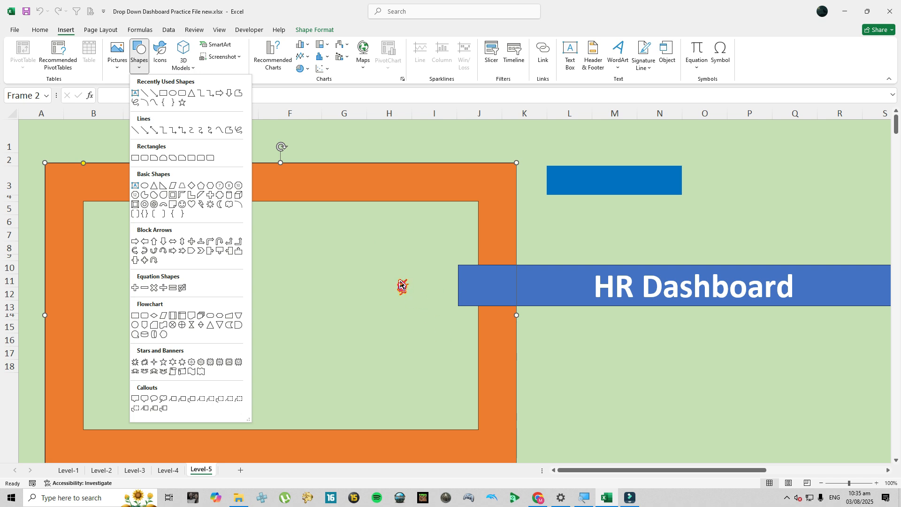
click(650, 376)
Move the HR Dashboard title banner directly above the orange frame, lined up with its width
click(553, 303)
drag(547, 288, 133, 145)
right_click(133, 145)
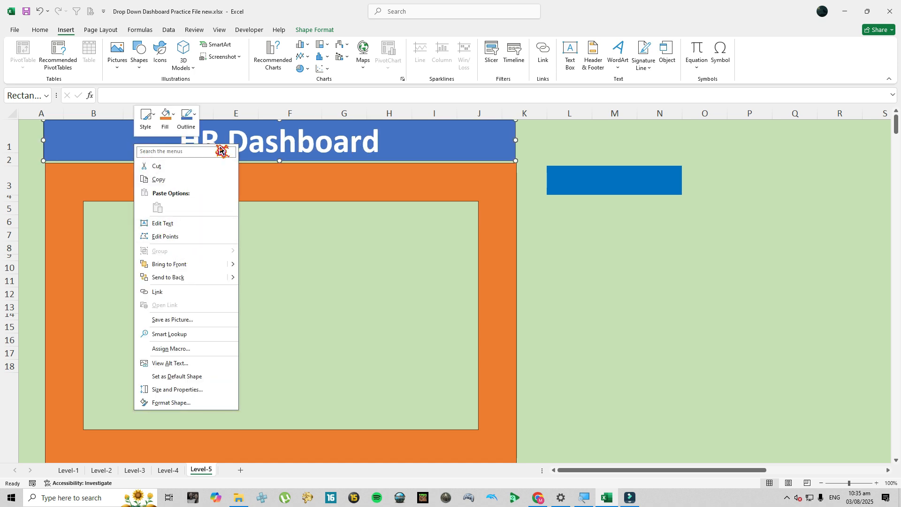
click(636, 266)
click(578, 185)
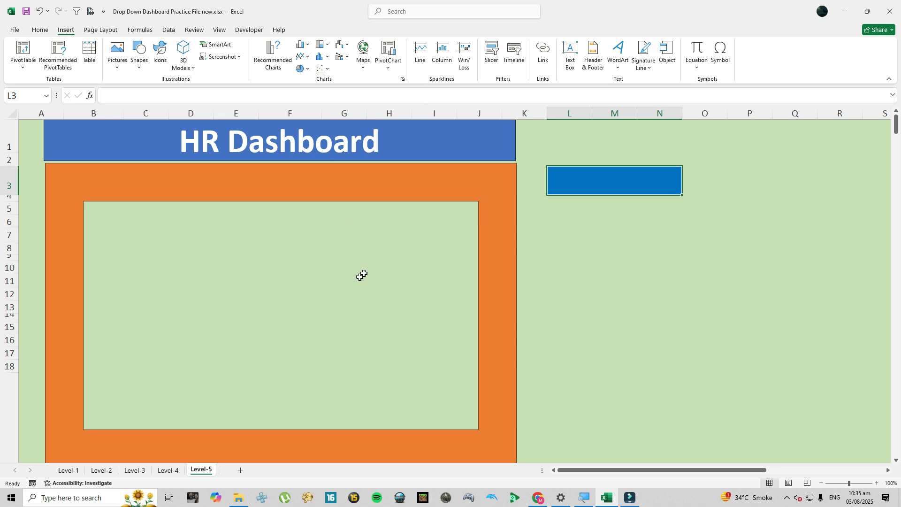
Insert a 2-D clustered column chart from the Months and Sale table in X28:Y31
drag(648, 470, 768, 473)
scroll(685, 394, down, 4)
scroll(686, 394, down, 3)
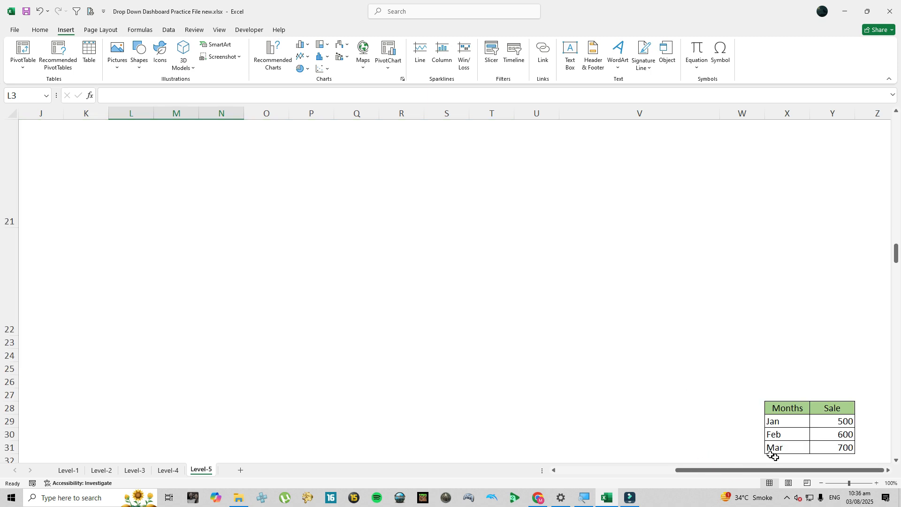
scroll(798, 422, down, 5)
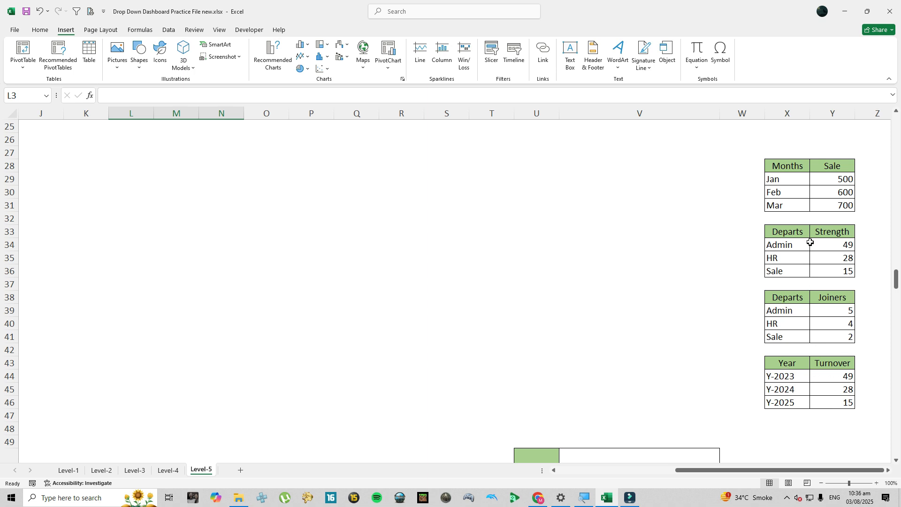
drag(774, 163, 799, 206)
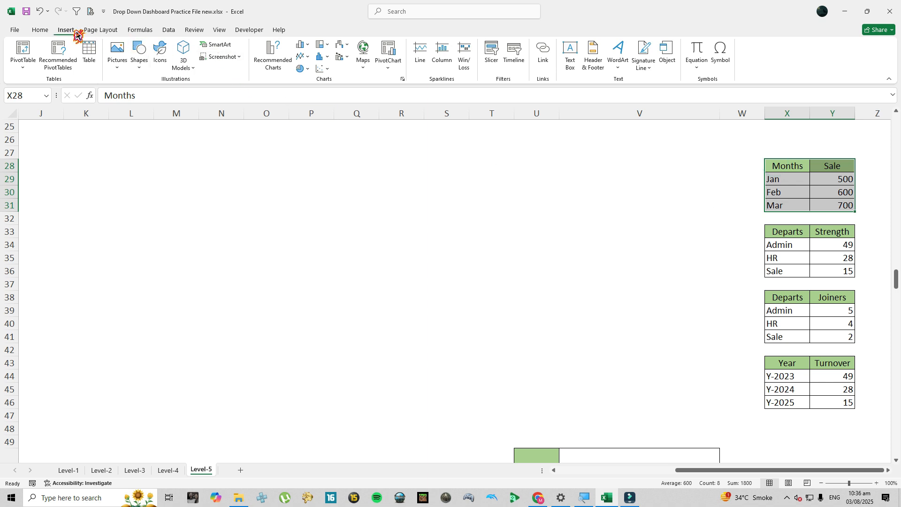
click(302, 48)
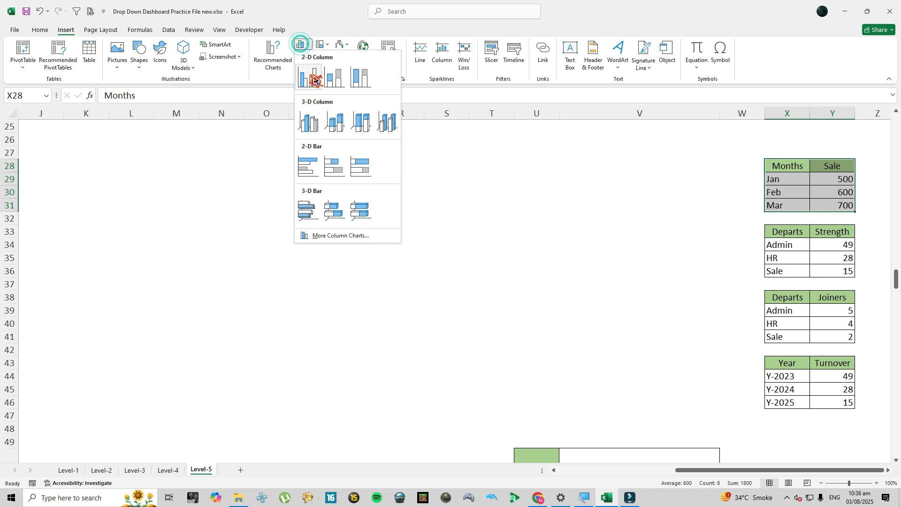
click(307, 76)
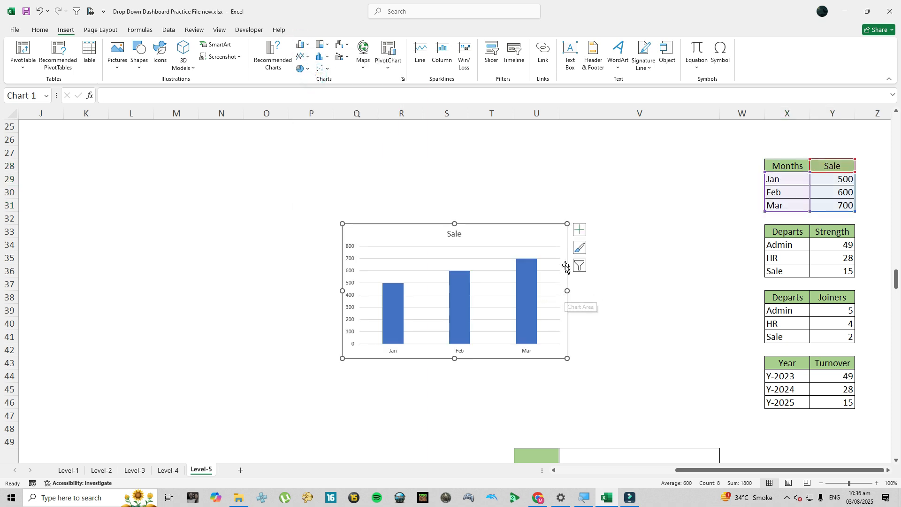
Insert a 2-D clustered bar chart from the Departs and Strength table in X33:Y36 and place it left of the Sale chart
drag(786, 235, 825, 274)
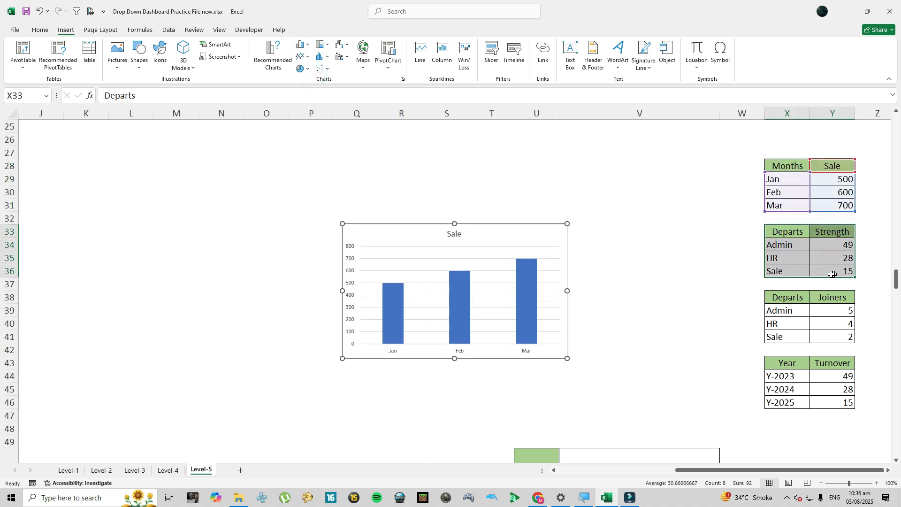
click(309, 49)
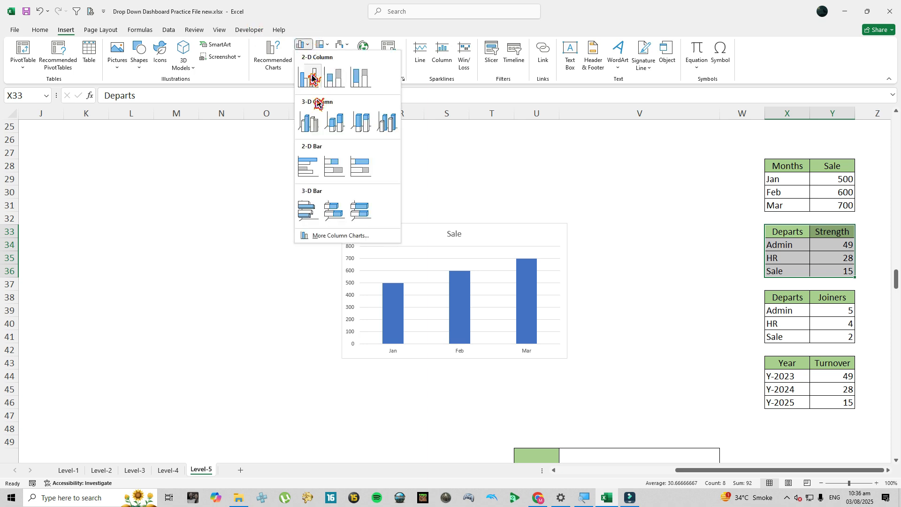
click(310, 182)
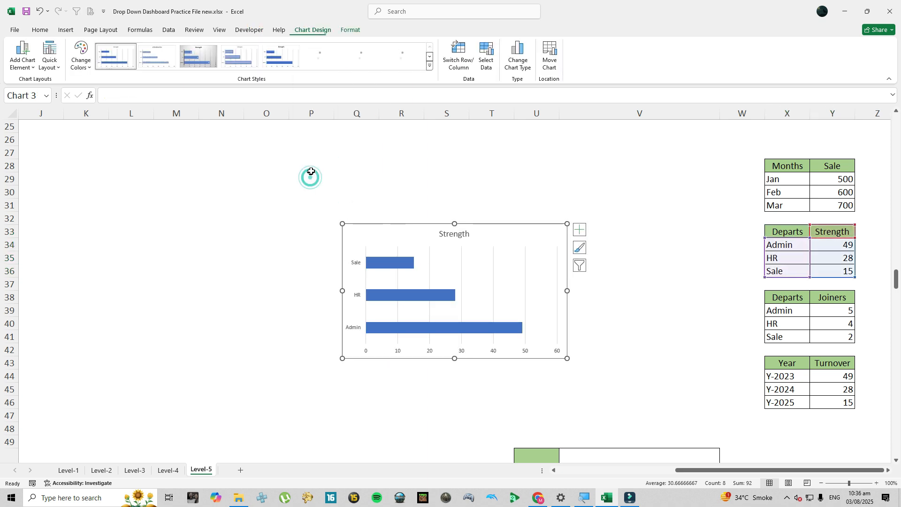
drag(416, 233, 188, 234)
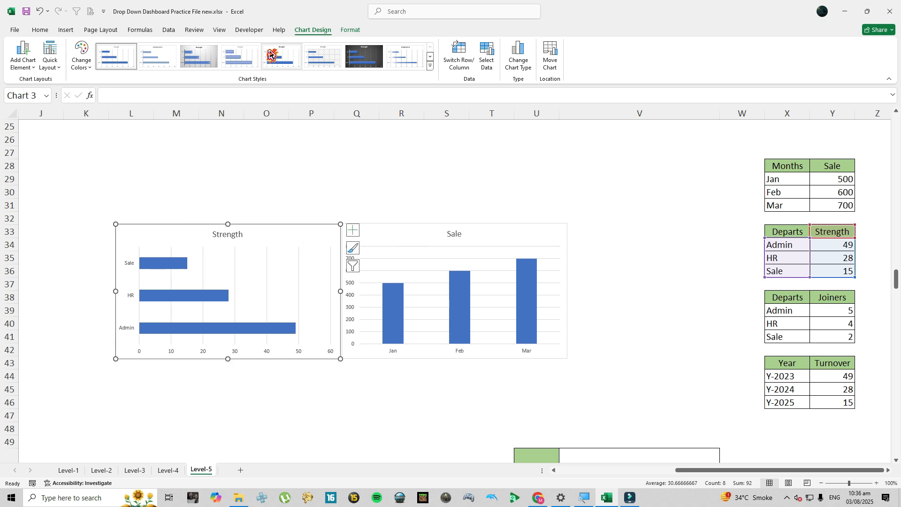
Insert a 3-D pie chart from the Departs and Joiners table in X38:Y41 and move it up and right of the Sale chart
drag(779, 297, 829, 338)
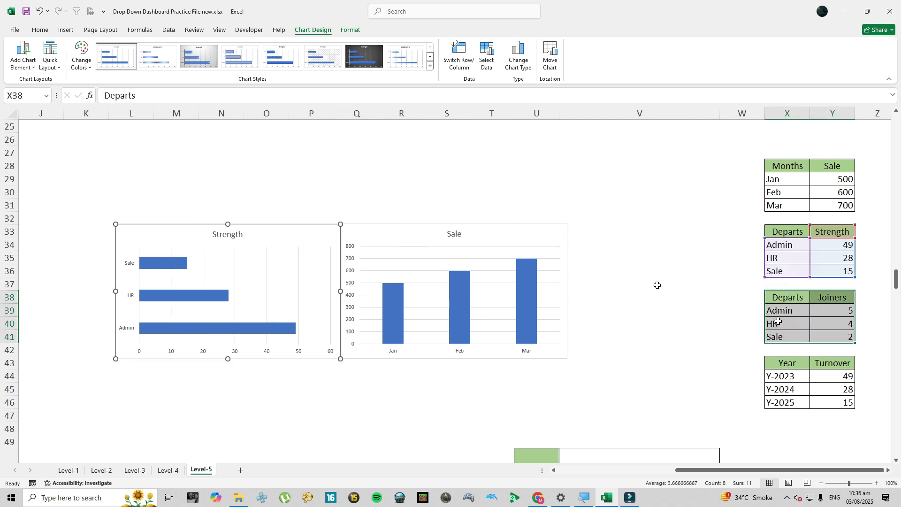
click(65, 30)
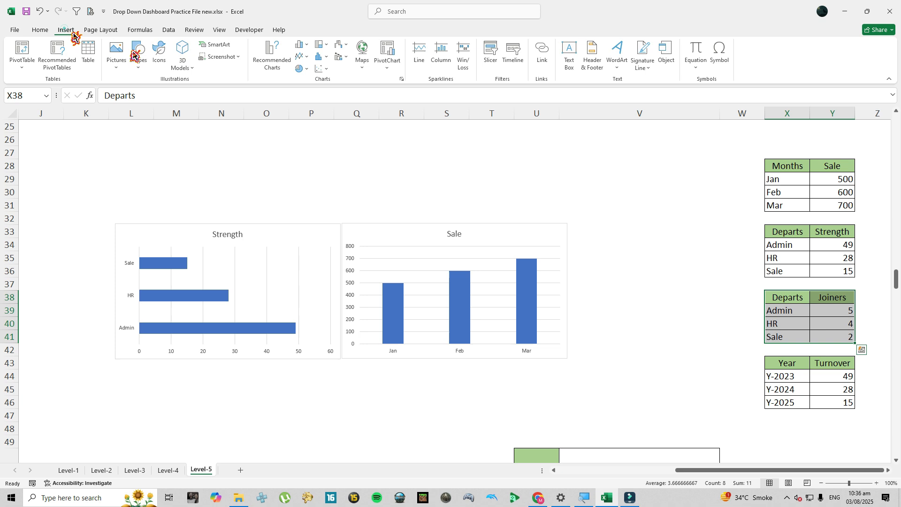
click(303, 68)
click(309, 155)
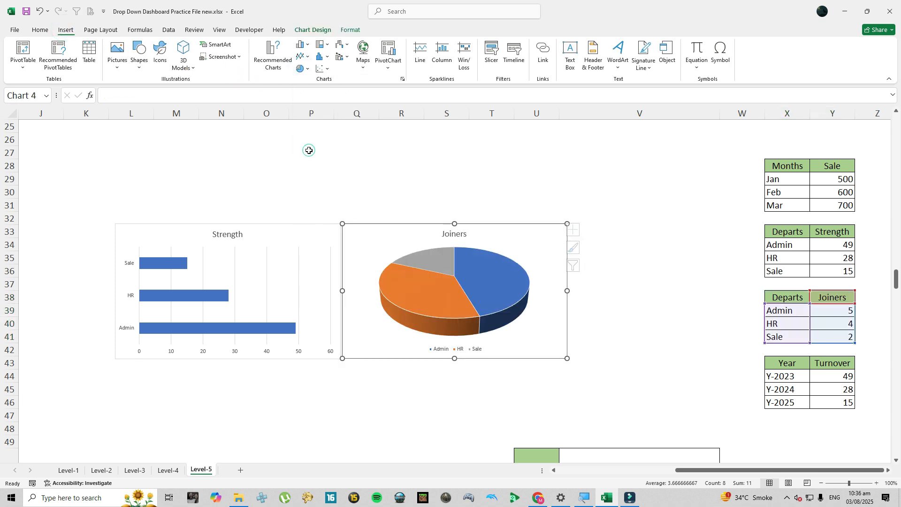
drag(539, 302, 692, 347)
Insert a doughnut chart from the Year and Turnover table in X43:Y46 and move it below the Joiners pie
drag(781, 364, 833, 402)
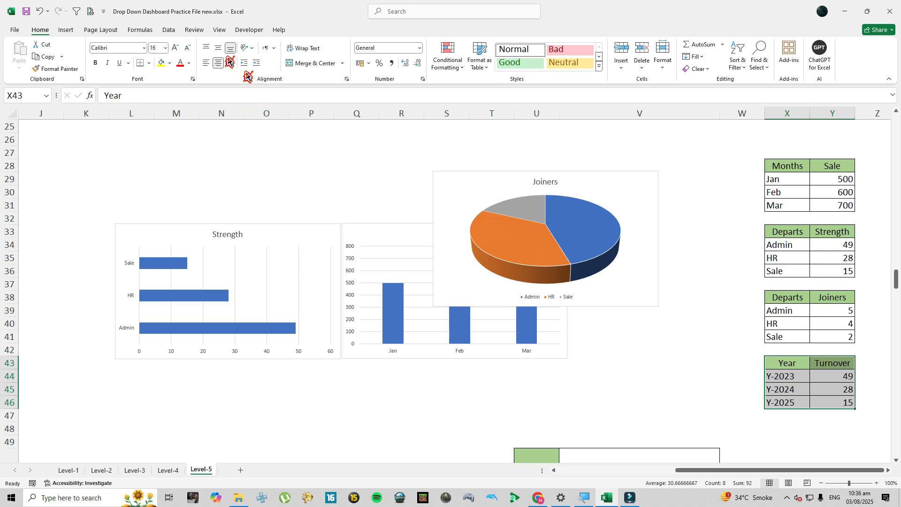
click(66, 30)
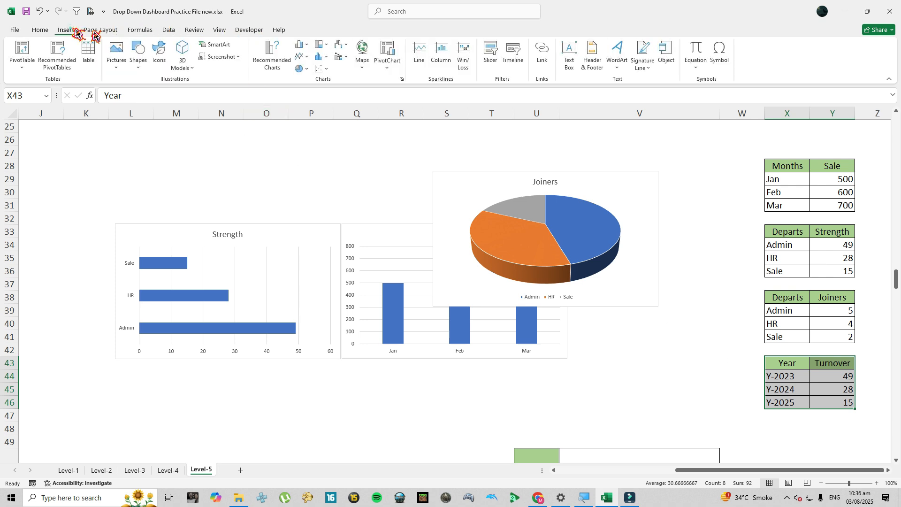
click(310, 70)
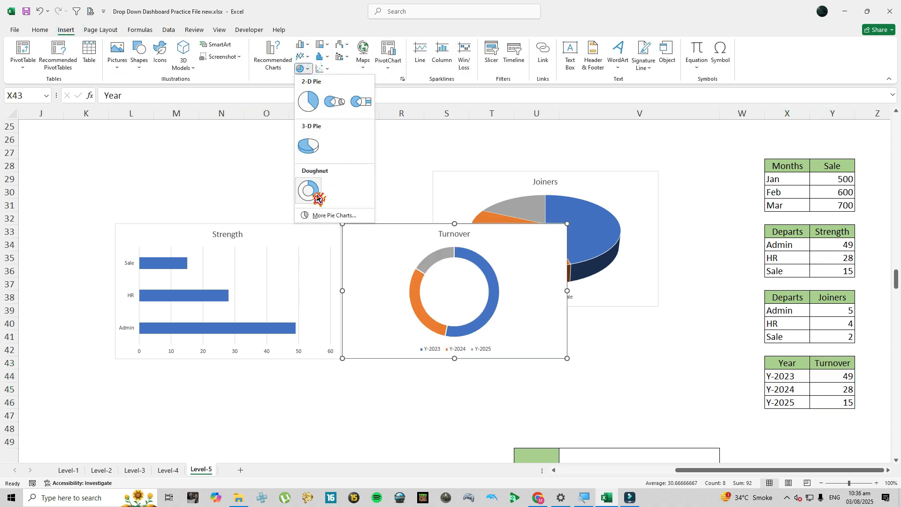
click(322, 193)
drag(372, 235, 430, 298)
Add data labels to the Turnover doughnut chart and the Joiners pie chart
right_click(489, 328)
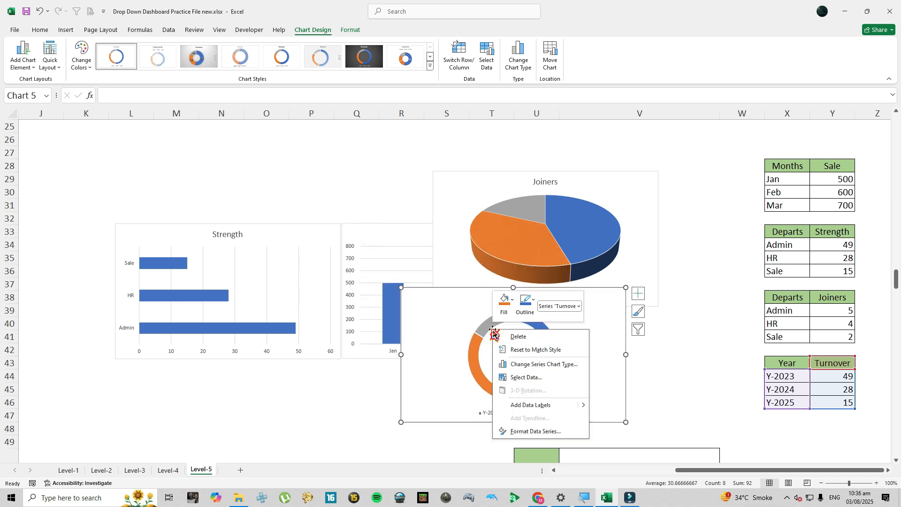
click(532, 409)
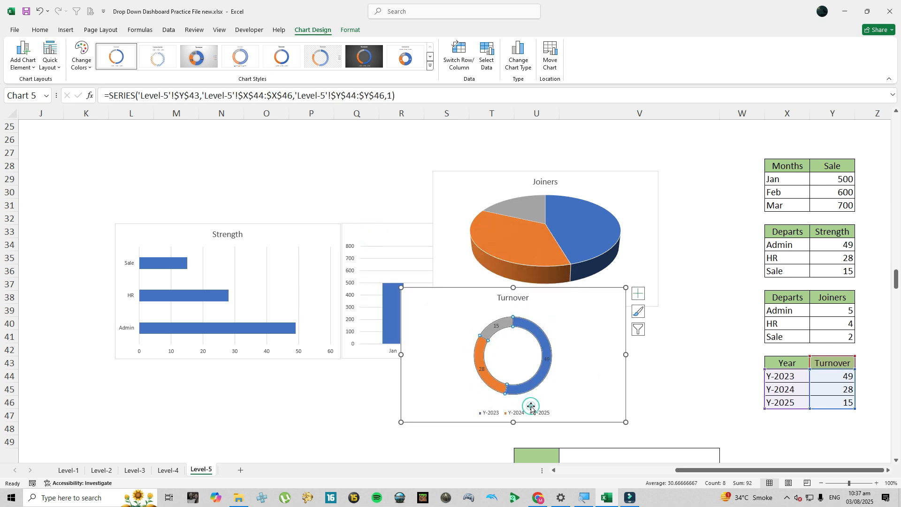
right_click(544, 267)
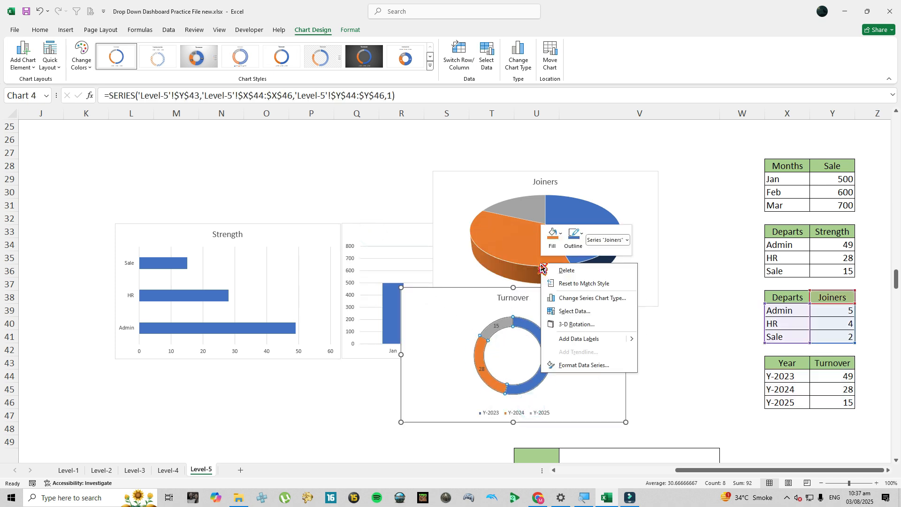
click(587, 340)
Apply the dark grey chart style to the Turnover doughnut chart and the Joiners pie chart
click(592, 370)
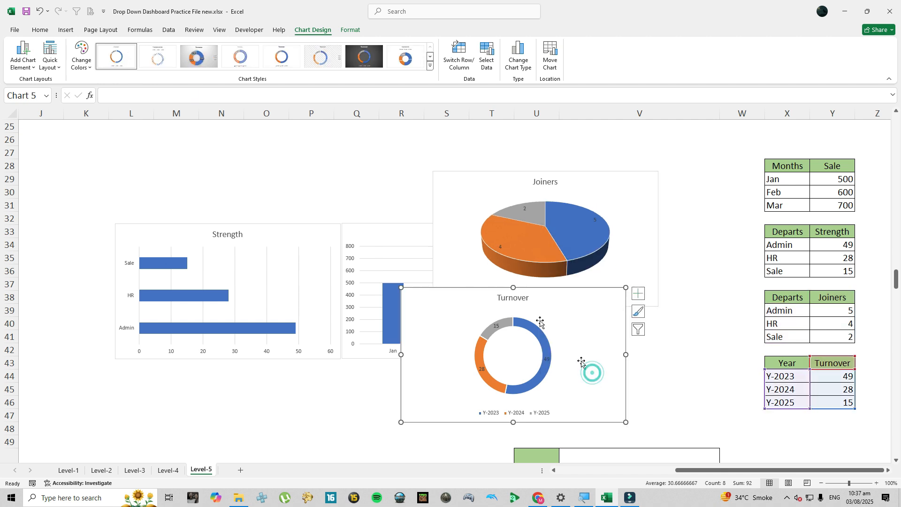
click(358, 61)
click(459, 226)
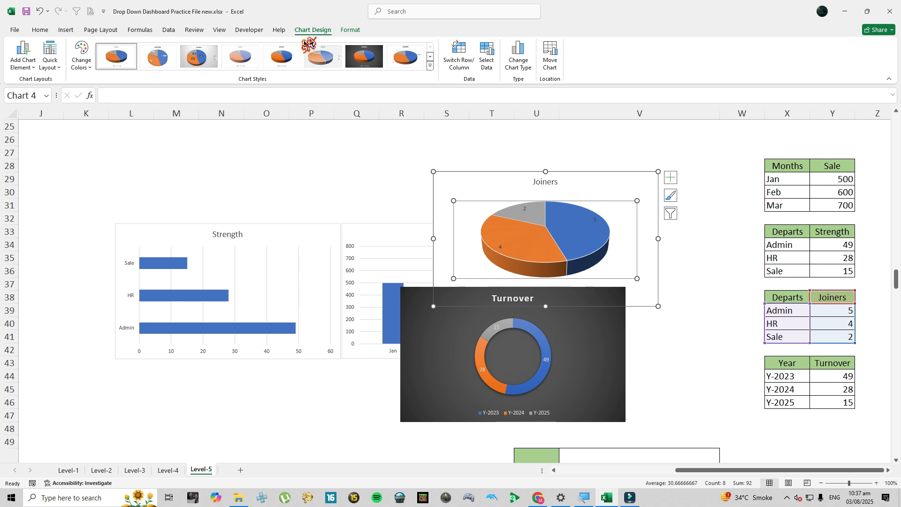
click(360, 59)
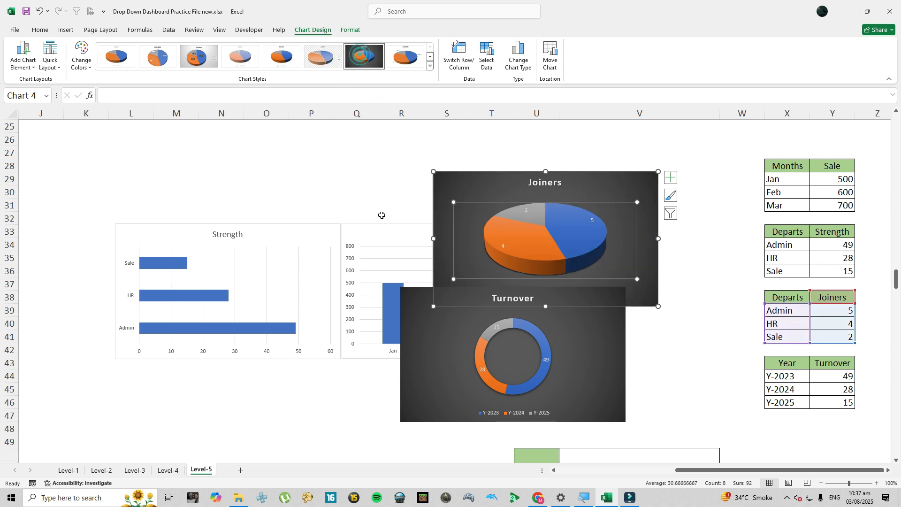
Apply the dark grey chart style to the Sale column chart and add data labels to its columns
click(370, 233)
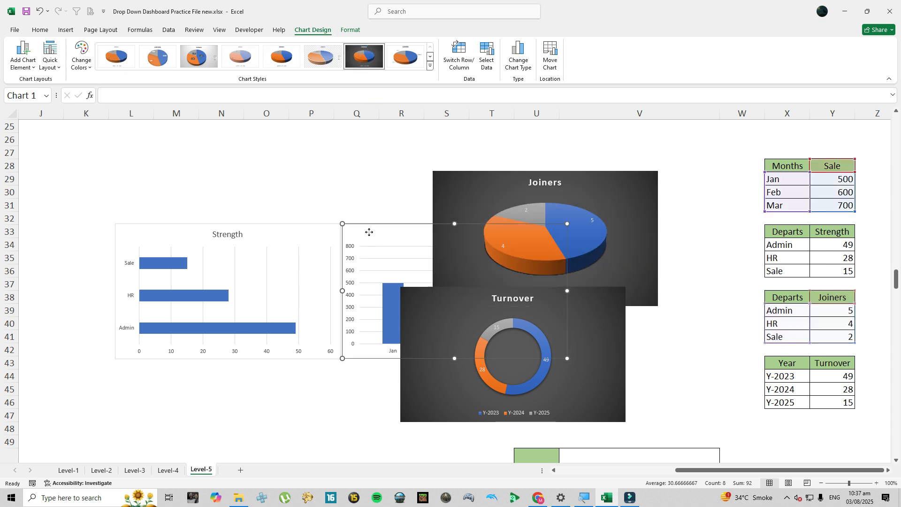
click(430, 66)
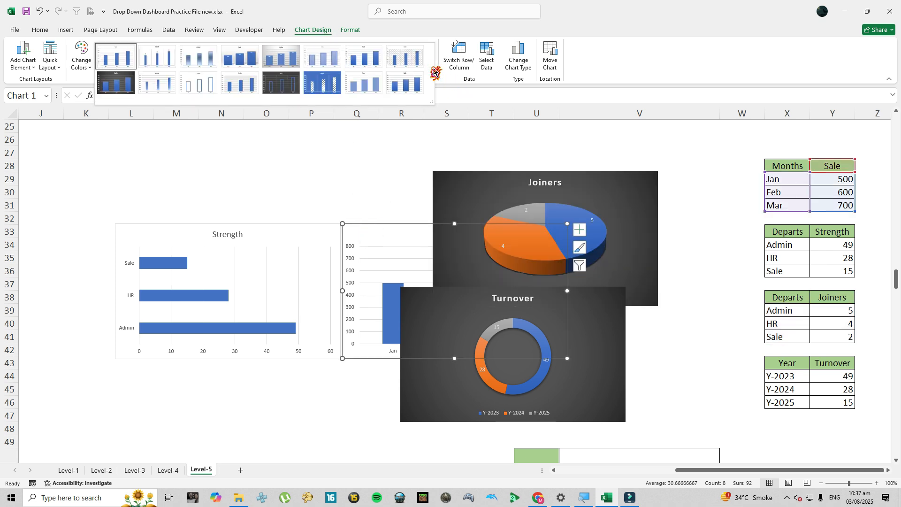
click(110, 92)
right_click(393, 295)
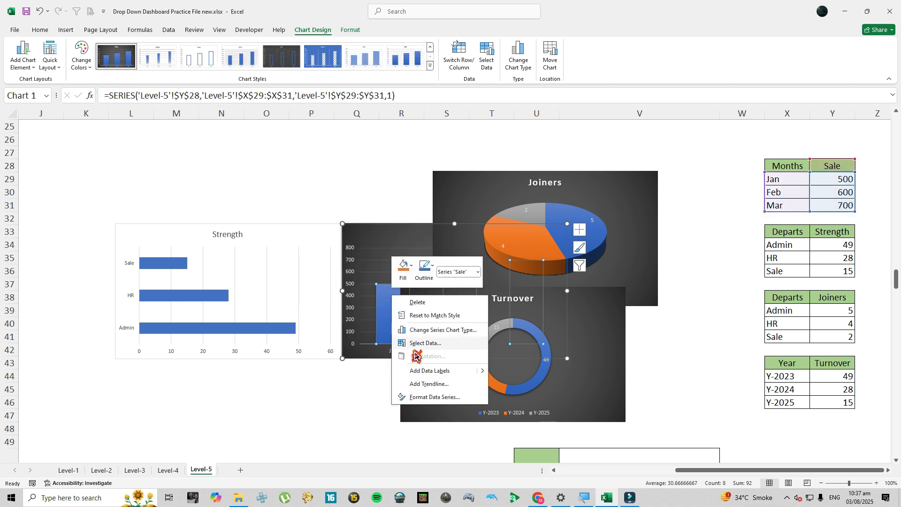
click(416, 371)
Apply the dark grey chart style to the Strength bar chart and add data labels to its bars
click(246, 227)
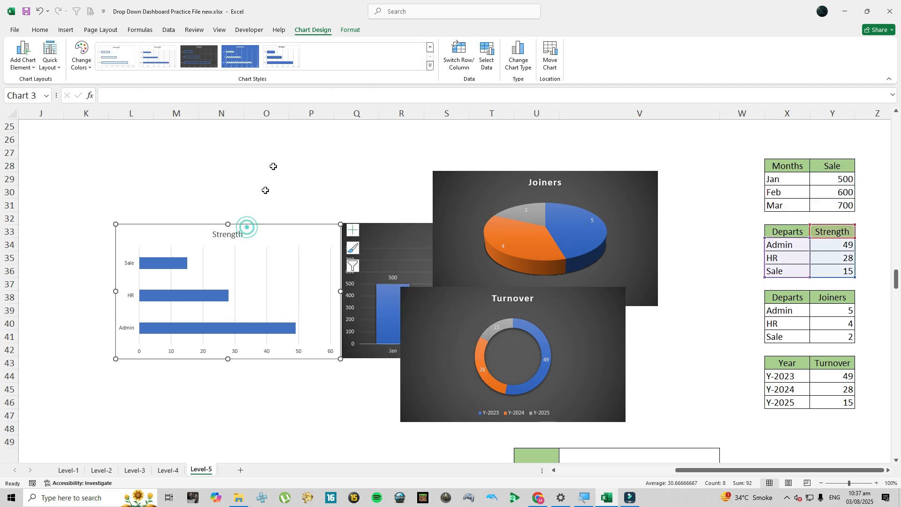
click(430, 65)
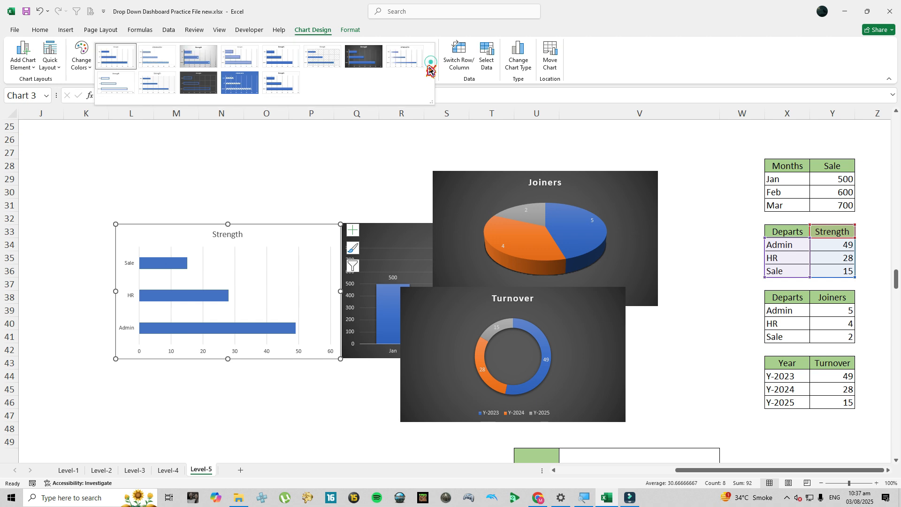
click(363, 59)
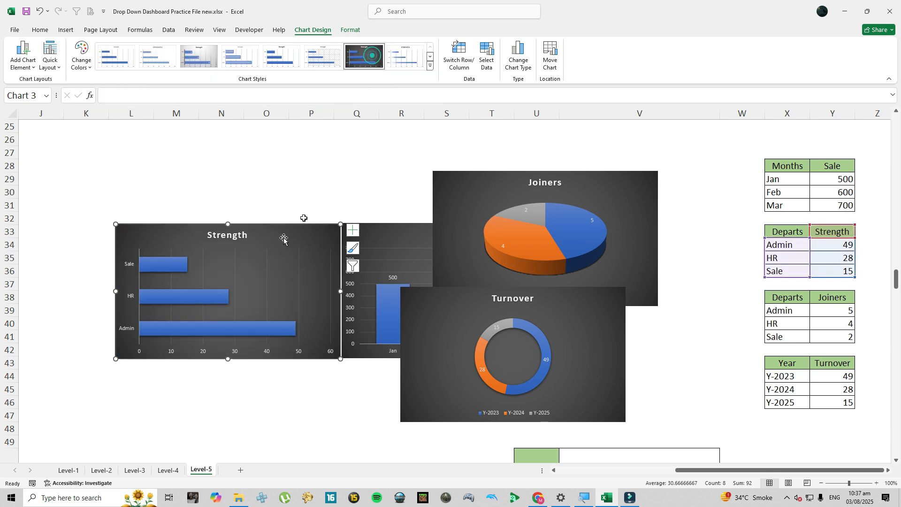
right_click(178, 274)
click(212, 346)
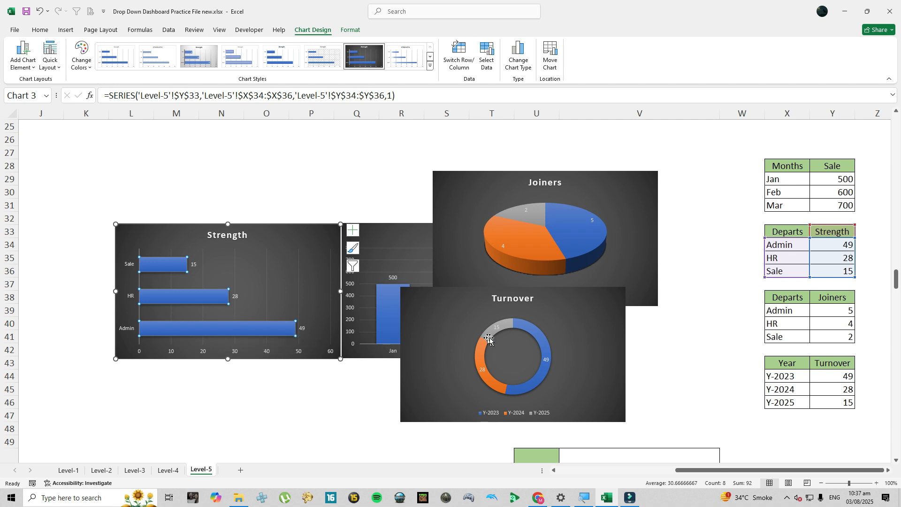
Select the Strength, Sale, Joiners and Turnover charts together and shrink them all in one resize
scroll(610, 371, down, 3)
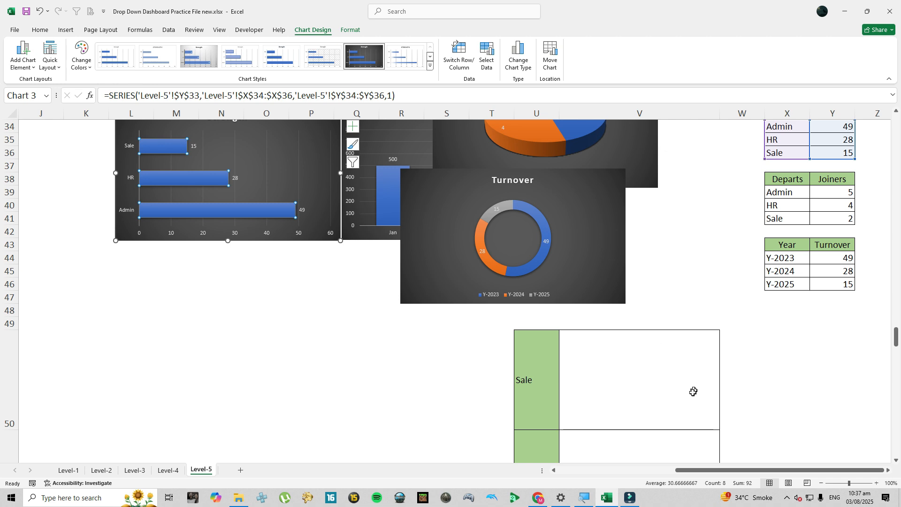
click(559, 329)
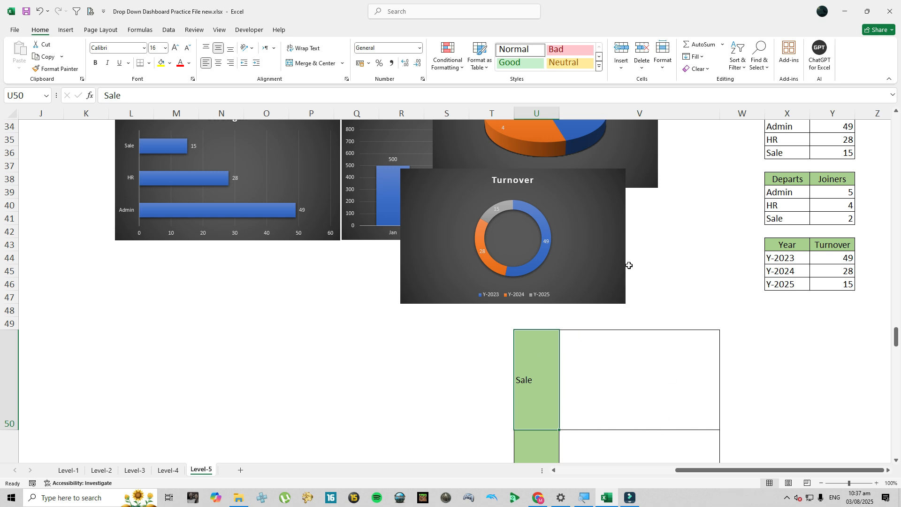
scroll(629, 265, up, 2)
click(296, 167)
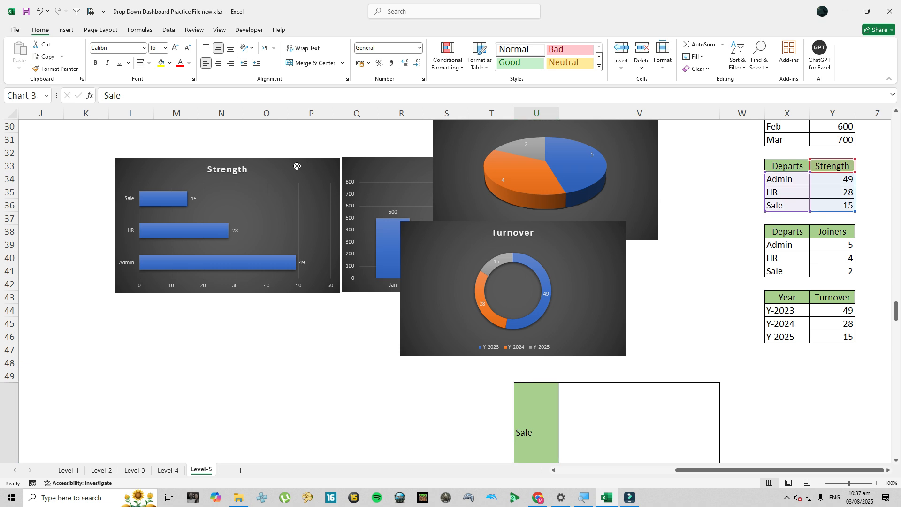
ctrl+click(379, 162)
ctrl+click(454, 127)
ctrl+click(412, 243)
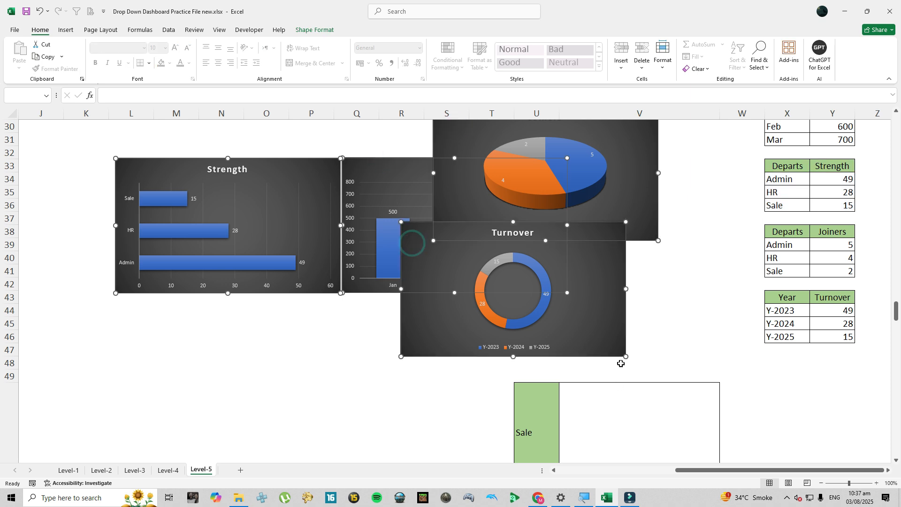
drag(626, 358, 562, 332)
click(622, 323)
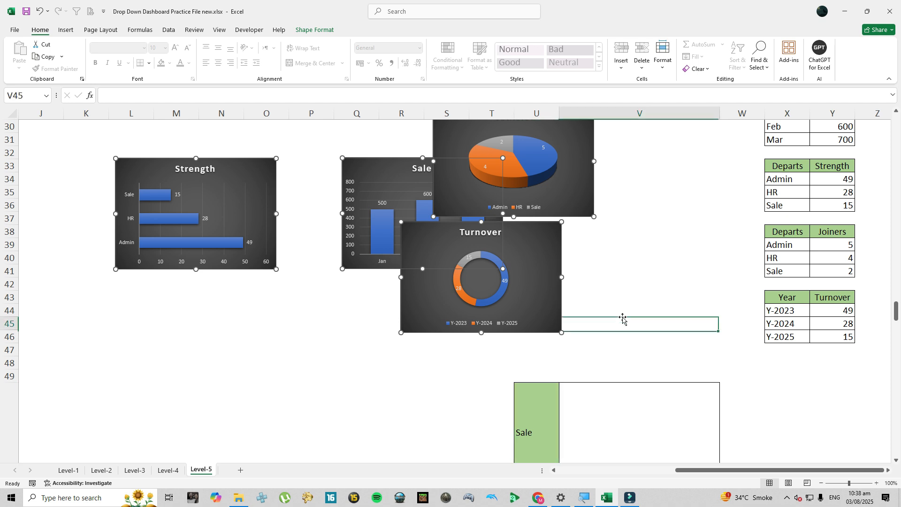
Move the Sale chart beside the Turnover chart, and shrink all four charts together to fit the height of the table rows
drag(352, 161, 569, 342)
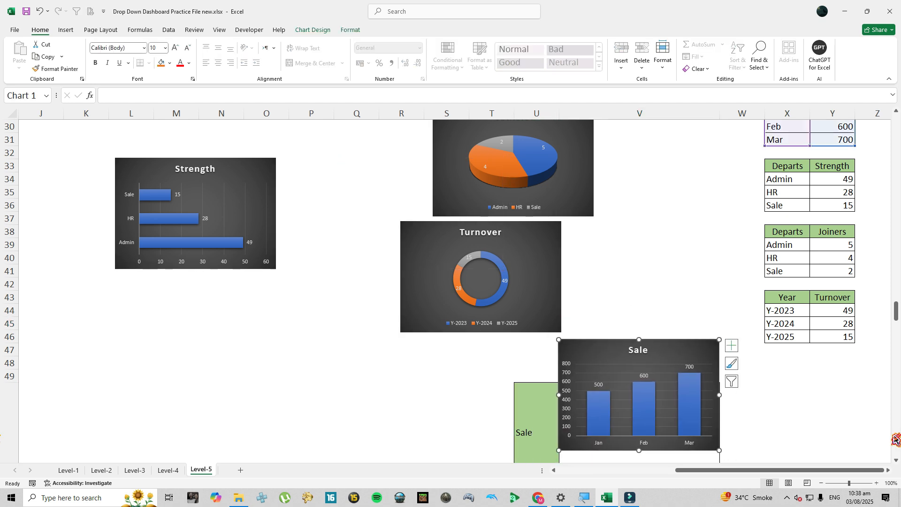
scroll(543, 265, down, 3)
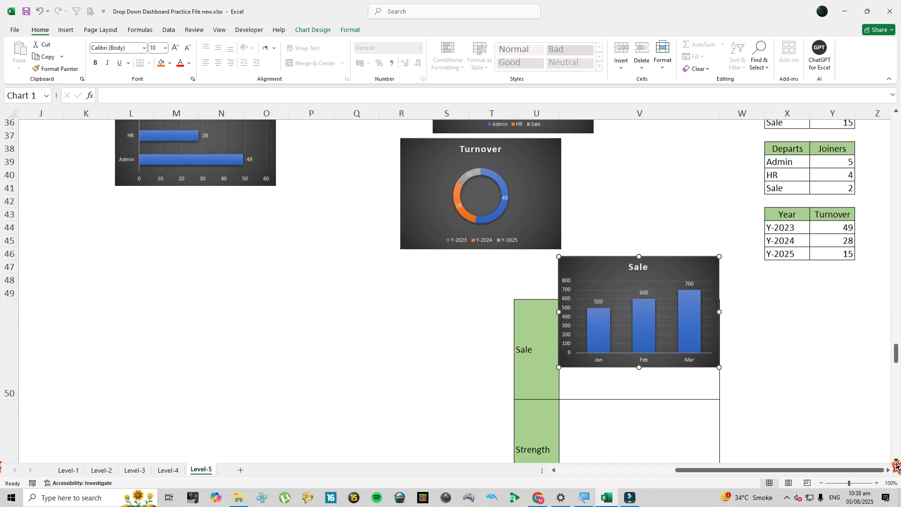
drag(590, 244, 624, 182)
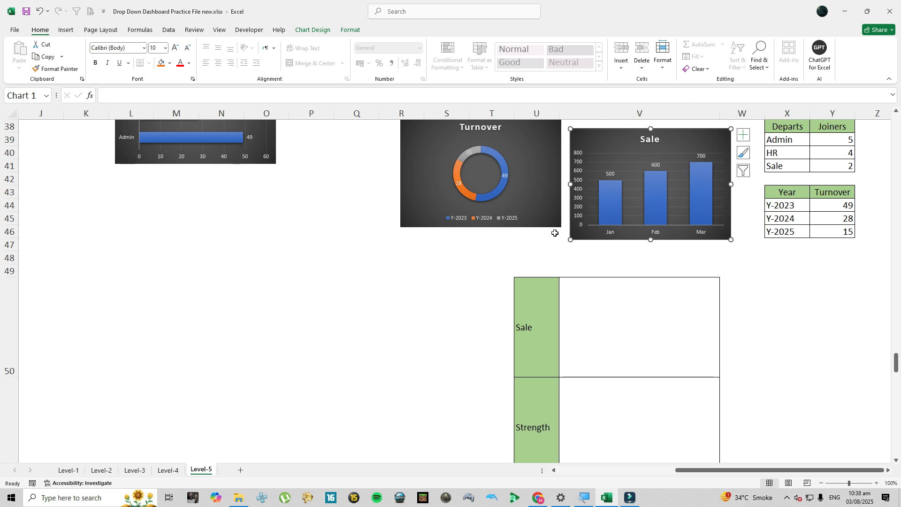
scroll(555, 234, up, 4)
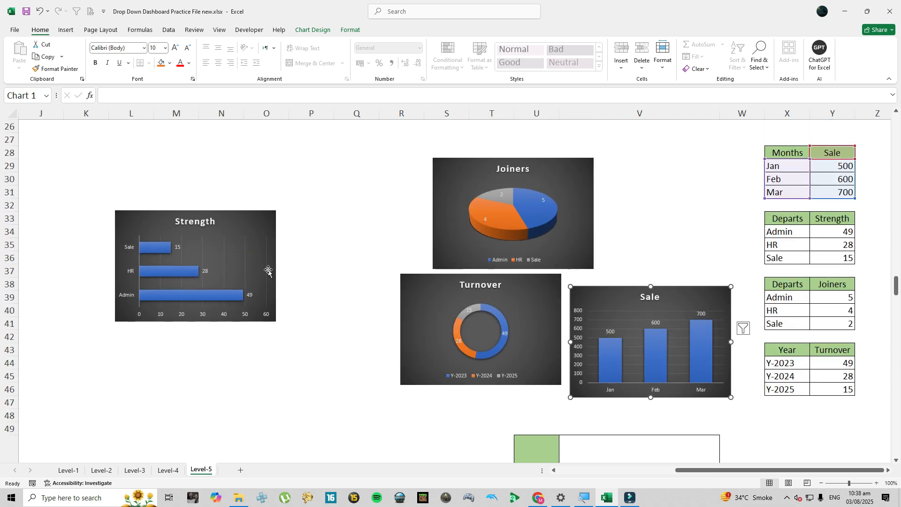
ctrl+click(268, 271)
ctrl+click(494, 256)
ctrl+click(438, 288)
ctrl+click(598, 290)
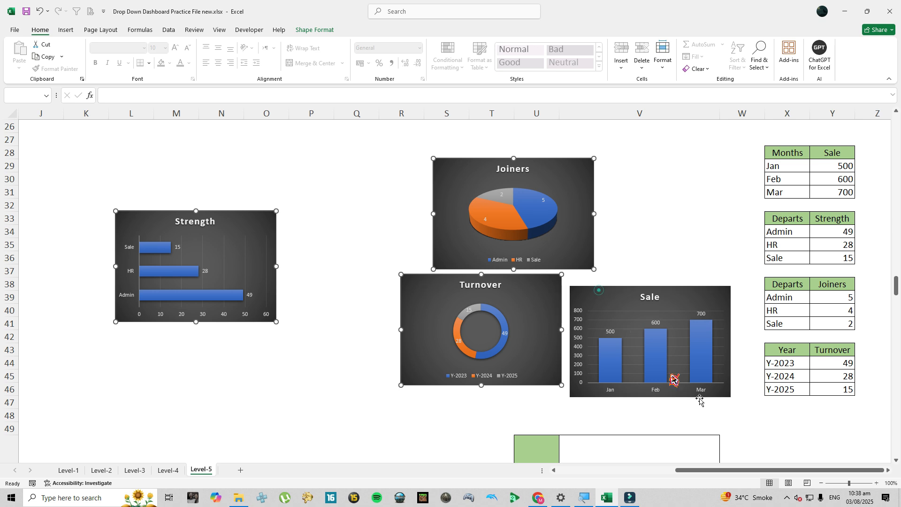
ctrl+click(597, 294)
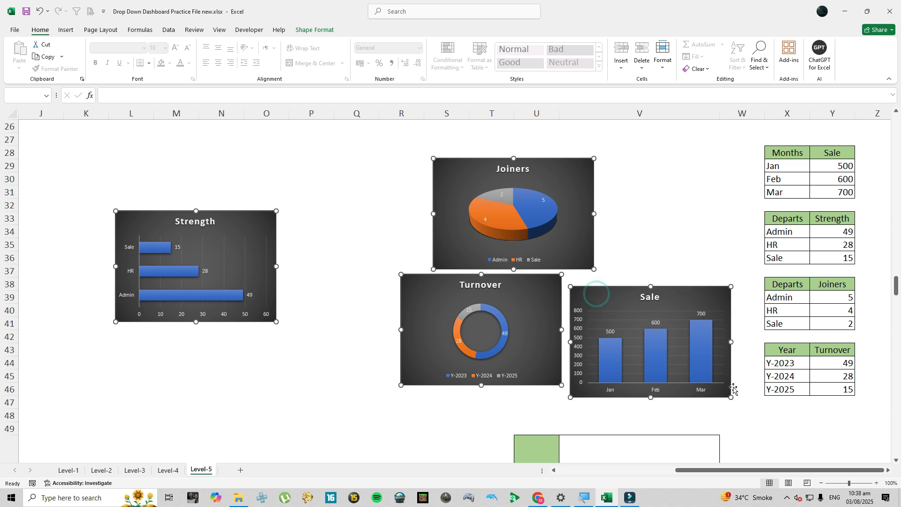
drag(730, 398, 714, 385)
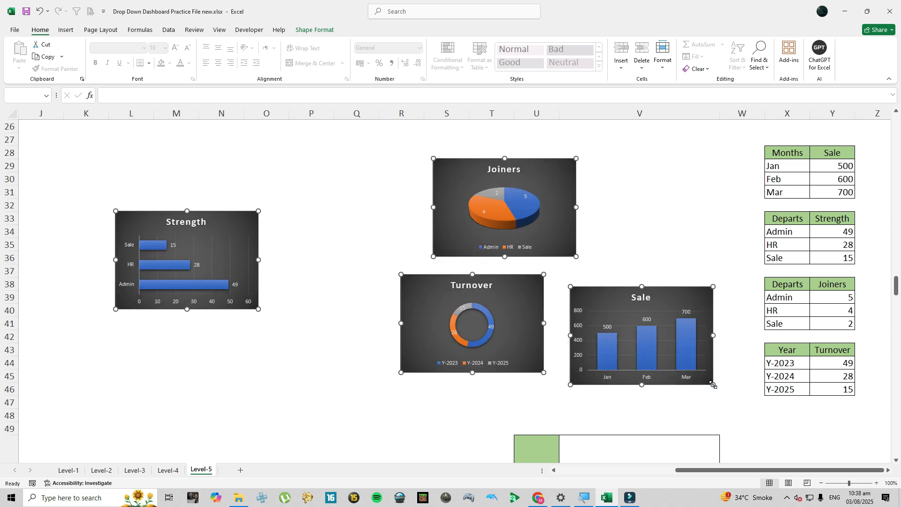
click(720, 411)
Place the Sale chart in cell V50 next to the Sale label, flush with the cell's upper-left corner
drag(594, 297, 601, 371)
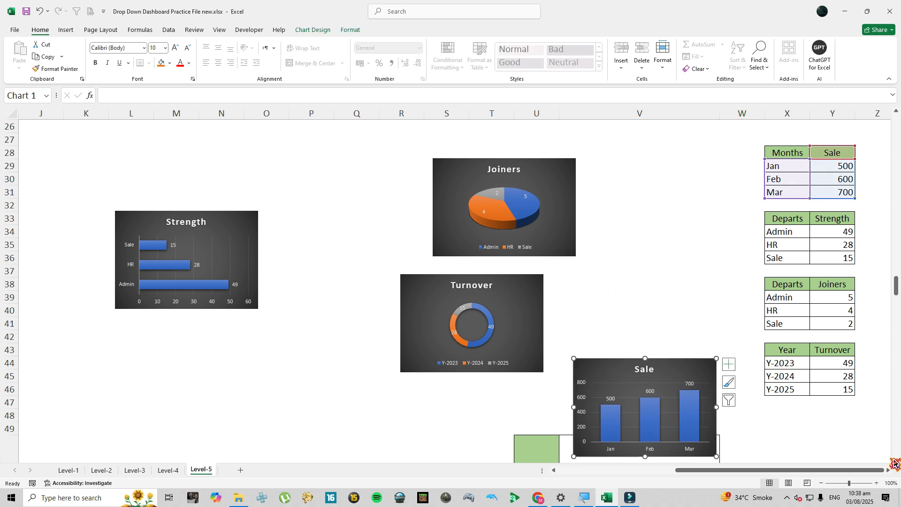
scroll(894, 463, down, 3)
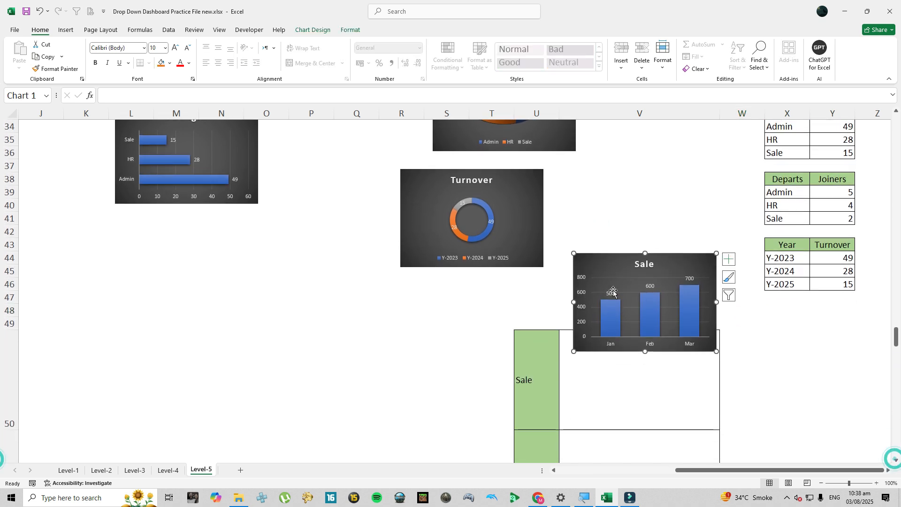
drag(613, 291, 592, 339)
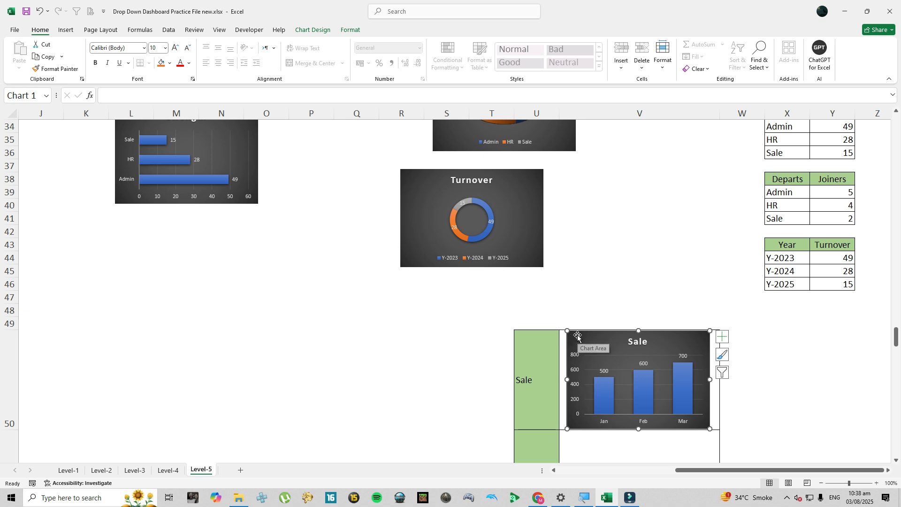
drag(578, 336, 570, 336)
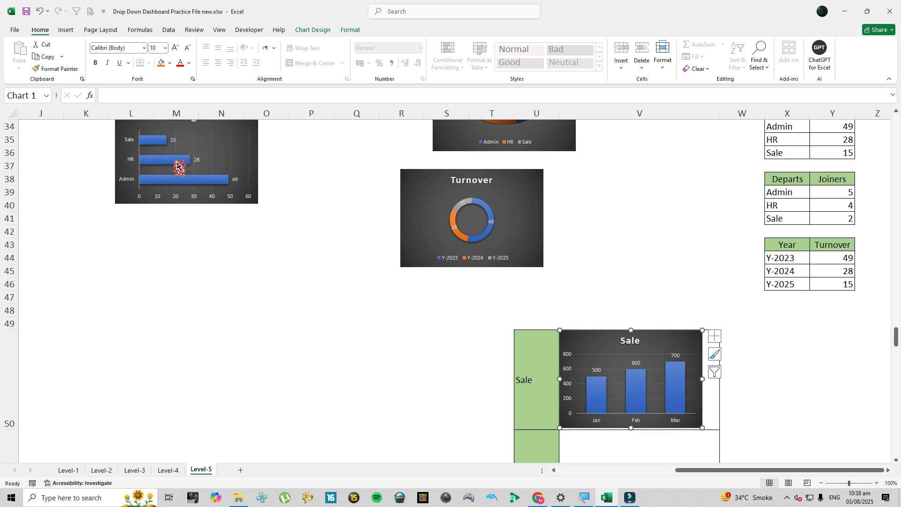
Move the Strength chart into cell V51 next to the Strength label, directly under the Sale chart
drag(896, 336, 897, 309)
drag(114, 188, 676, 387)
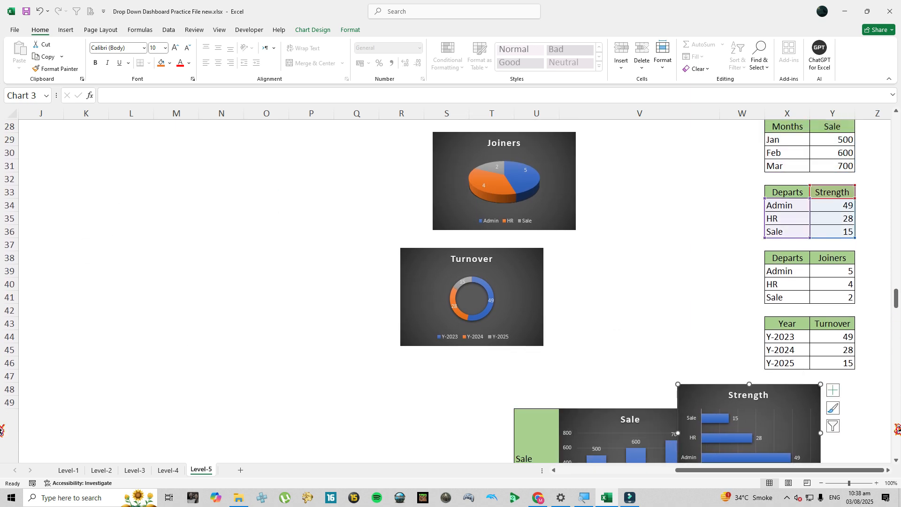
scroll(896, 462, down, 4)
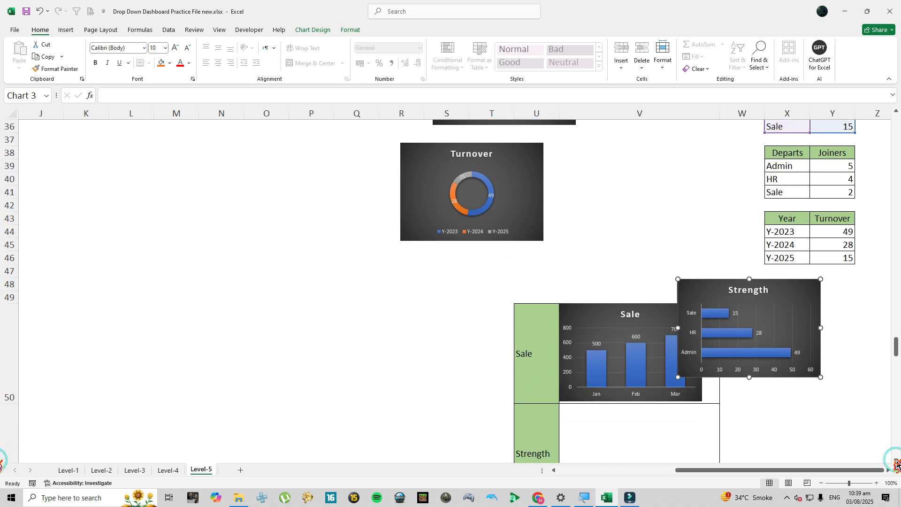
mouse_move(694, 232)
mouse_down()
mouse_move(714, 340)
mouse_move(675, 360)
mouse_move(628, 367)
mouse_move(579, 357)
mouse_up()
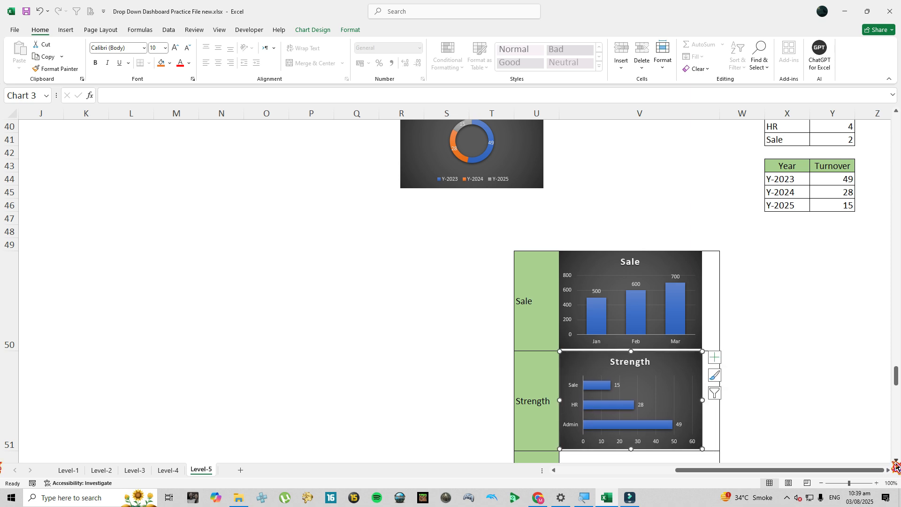
Move the Joiners chart into cell V52 next to the Joiners label and align it with the charts above
scroll(778, 425, down, 1)
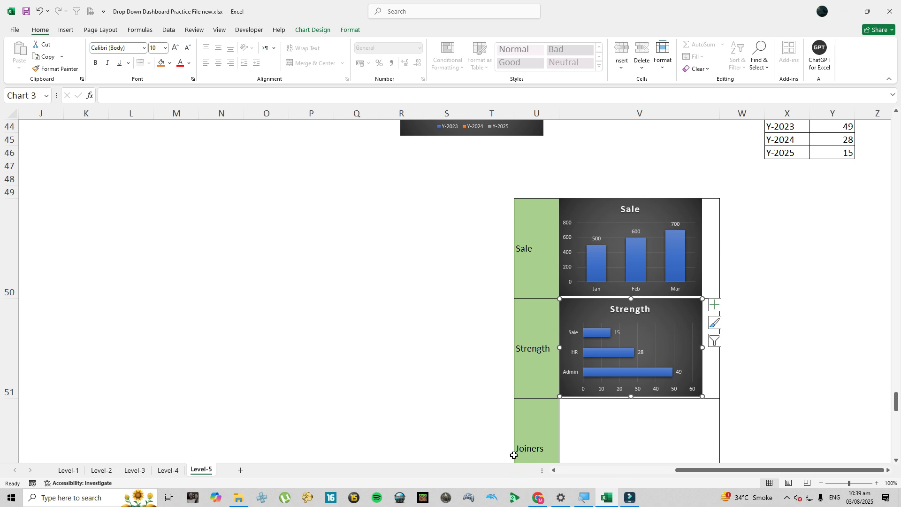
scroll(547, 432, up, 6)
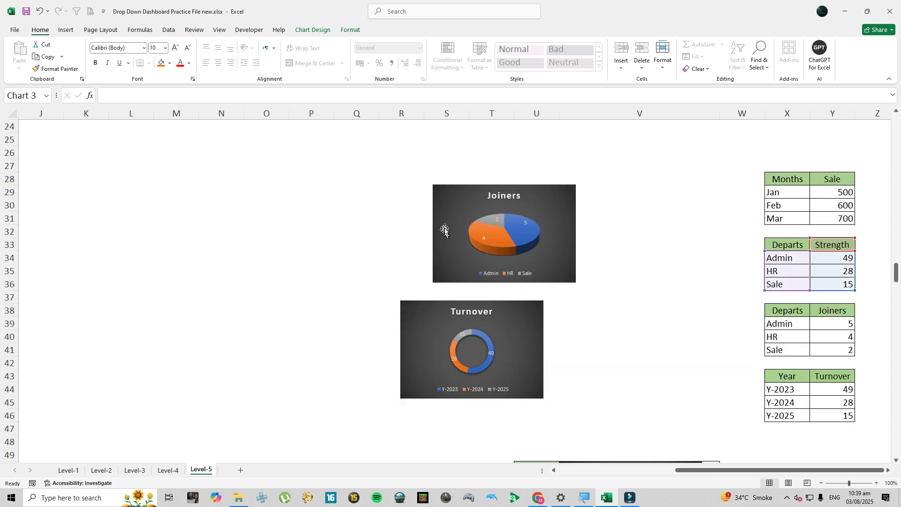
click(444, 230)
key(ctrl+x)
key(ctrl+v)
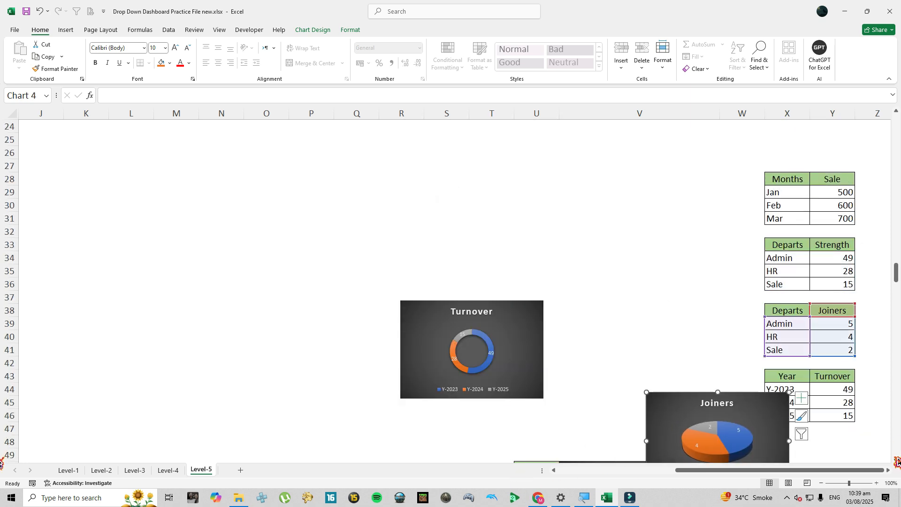
scroll(874, 445, down, 5)
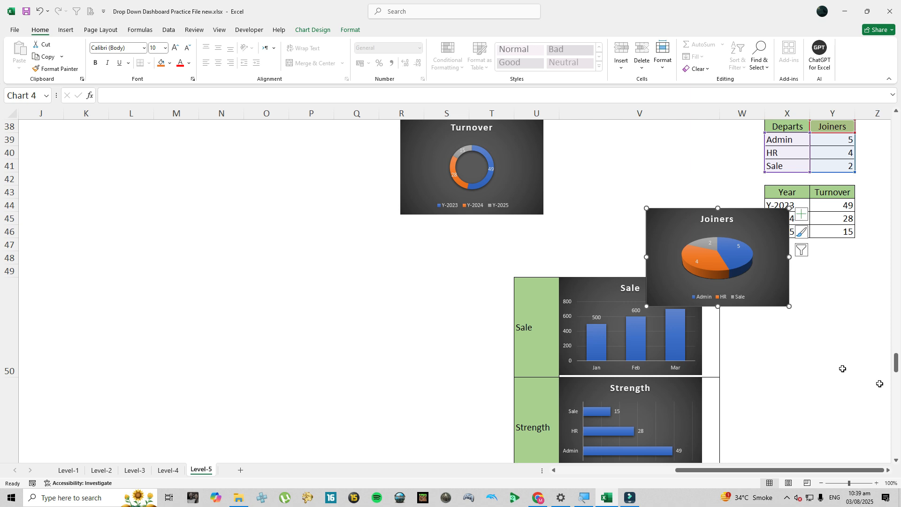
scroll(894, 366, down, 1)
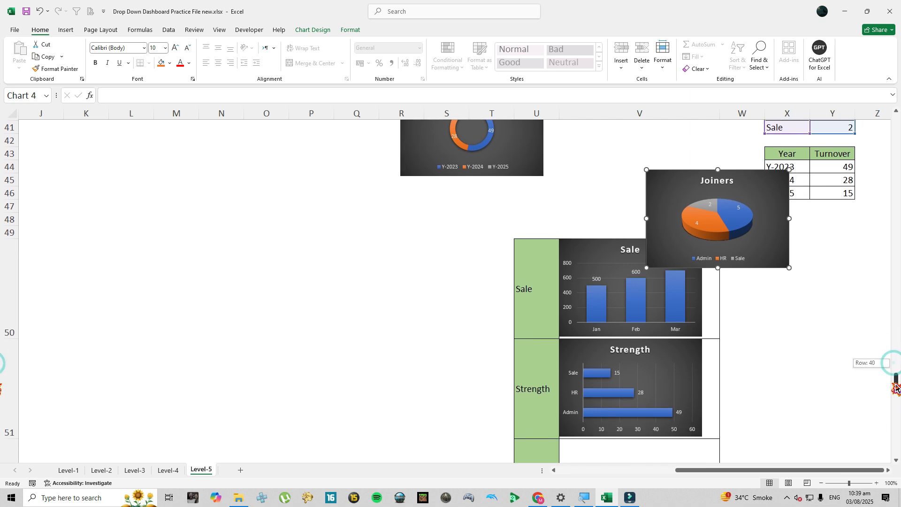
drag(662, 170, 744, 331)
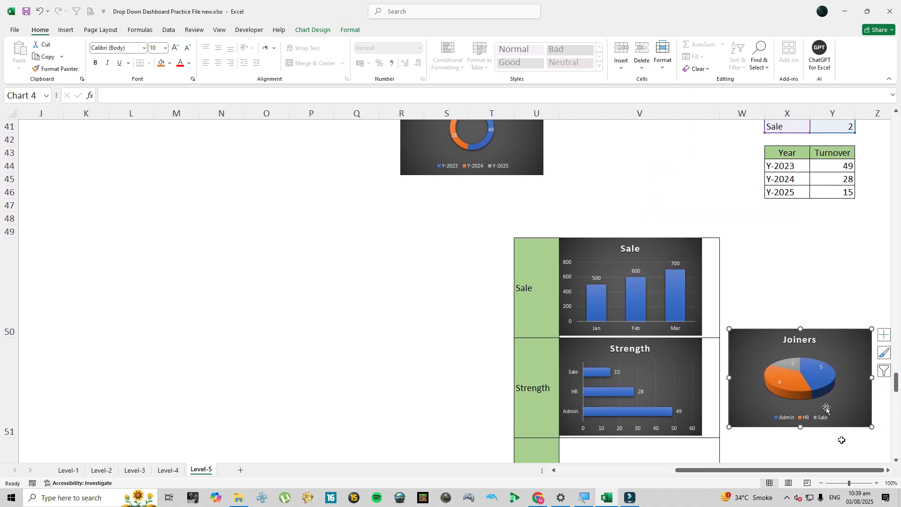
scroll(741, 218, down, 3)
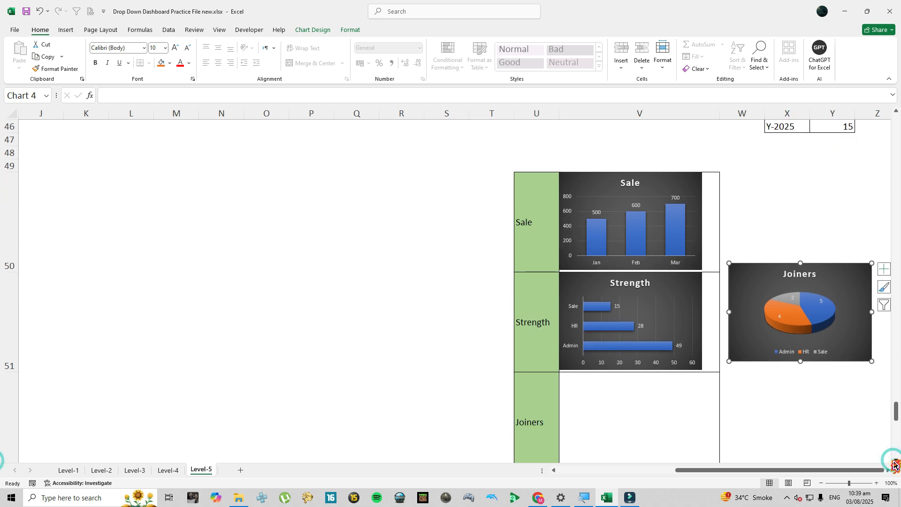
drag(741, 218, 578, 328)
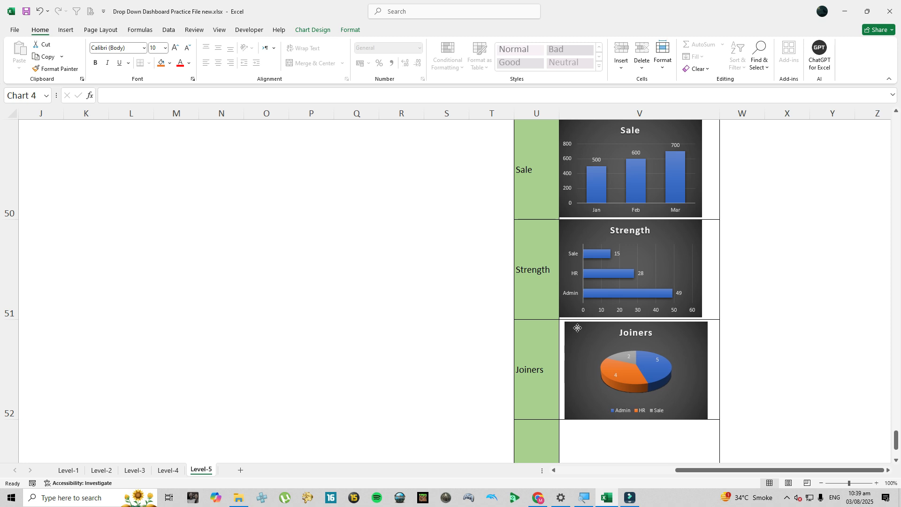
drag(577, 328, 574, 326)
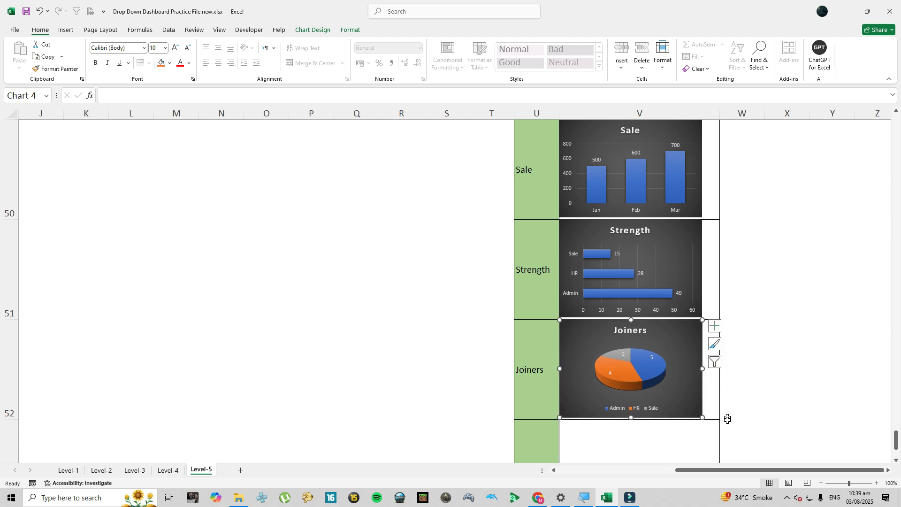
Move the Turnover chart into cell V53 next to the Turnover label, aligned under the Joiners chart
scroll(455, 322, up, 2)
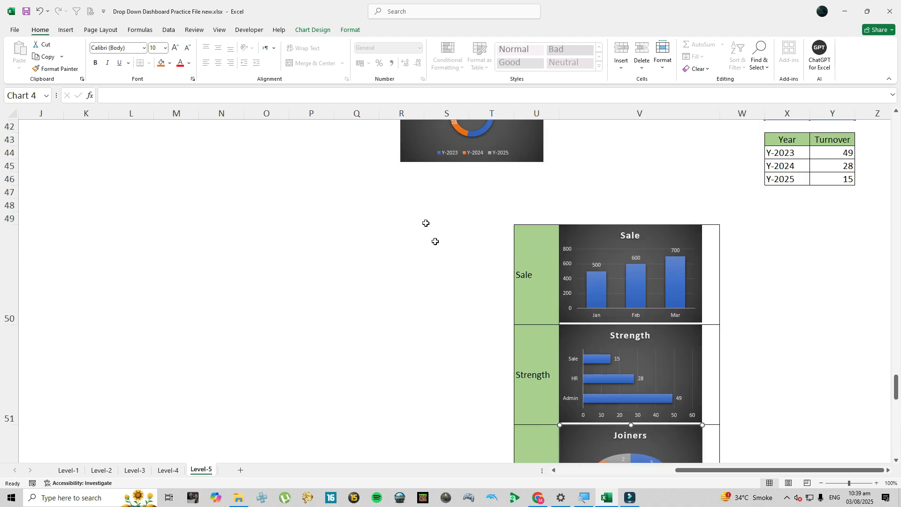
drag(404, 151, 685, 438)
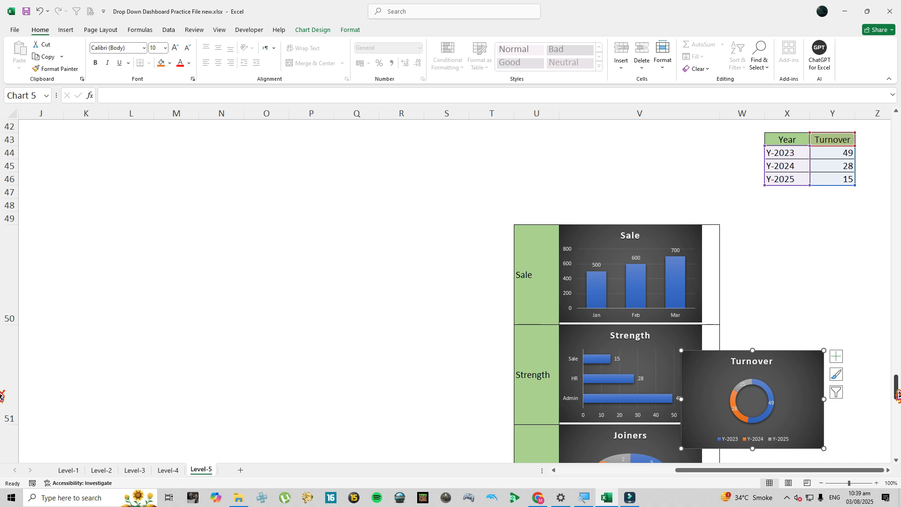
scroll(897, 395, down, 3)
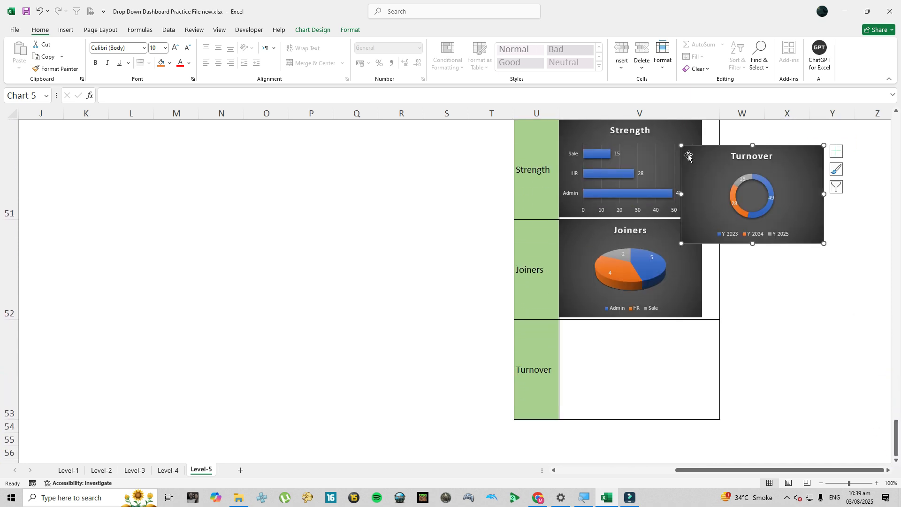
drag(689, 156, 600, 328)
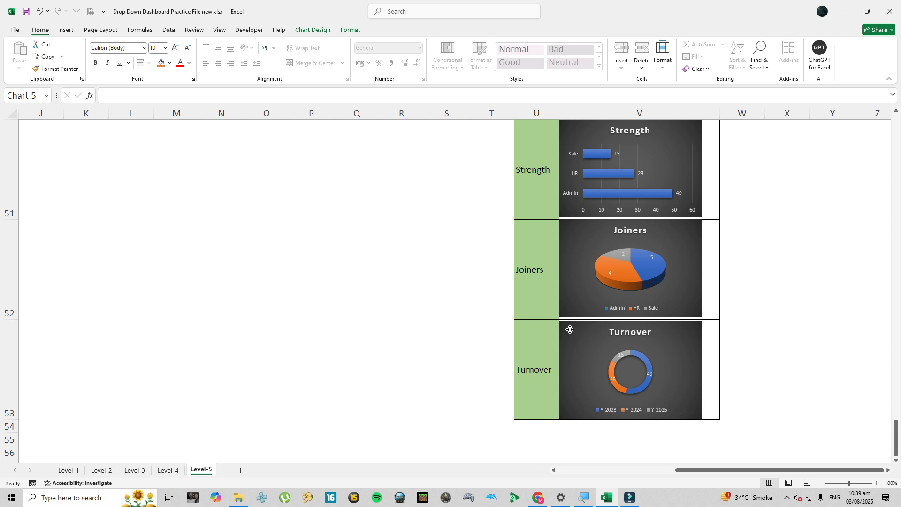
click(569, 324)
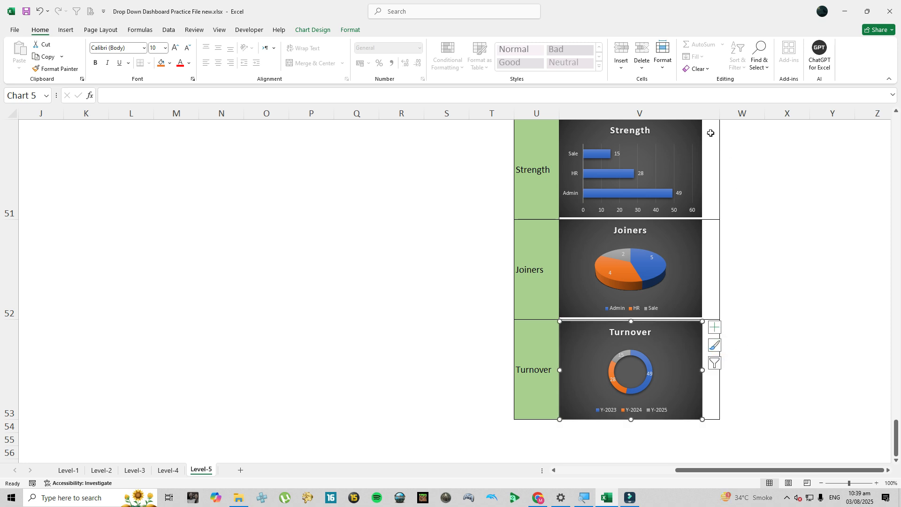
Narrow column V to the width of the charts and slightly reduce the height of rows 50 to 53 to match them
drag(720, 114, 702, 118)
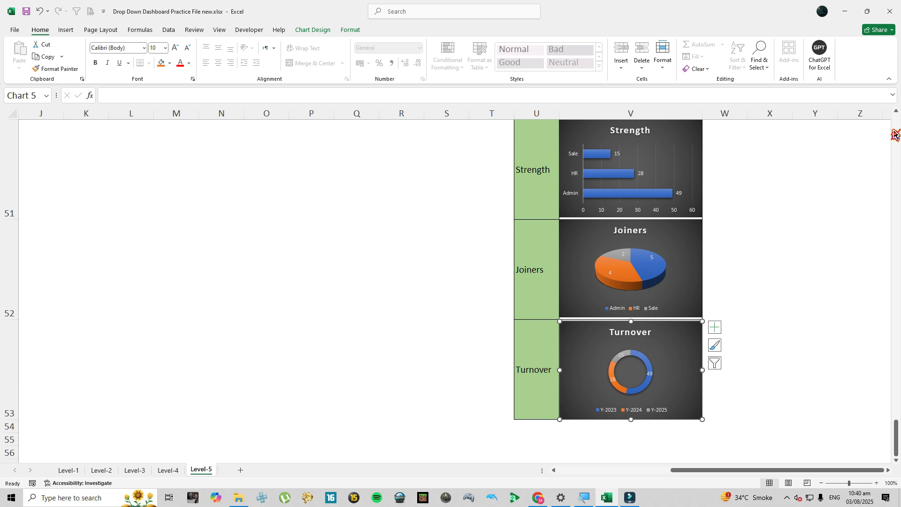
scroll(717, 257, down, 1)
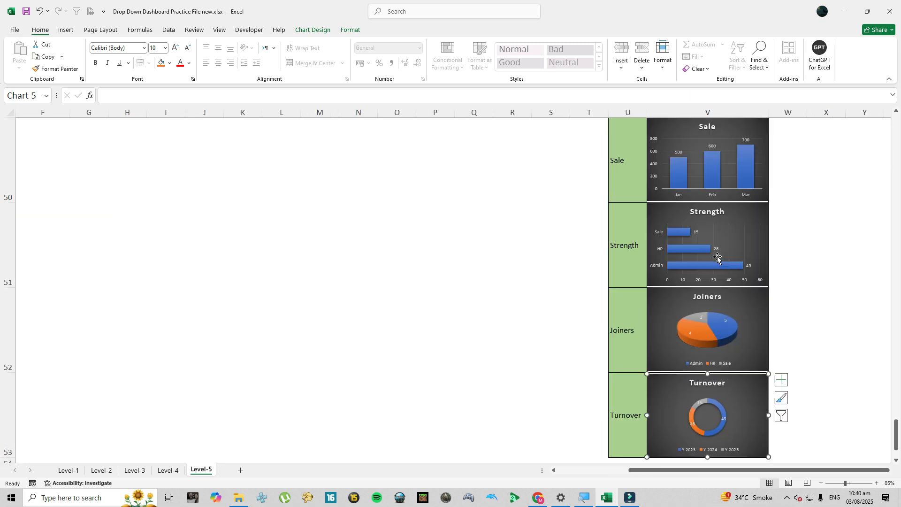
drag(9, 171, 7, 368)
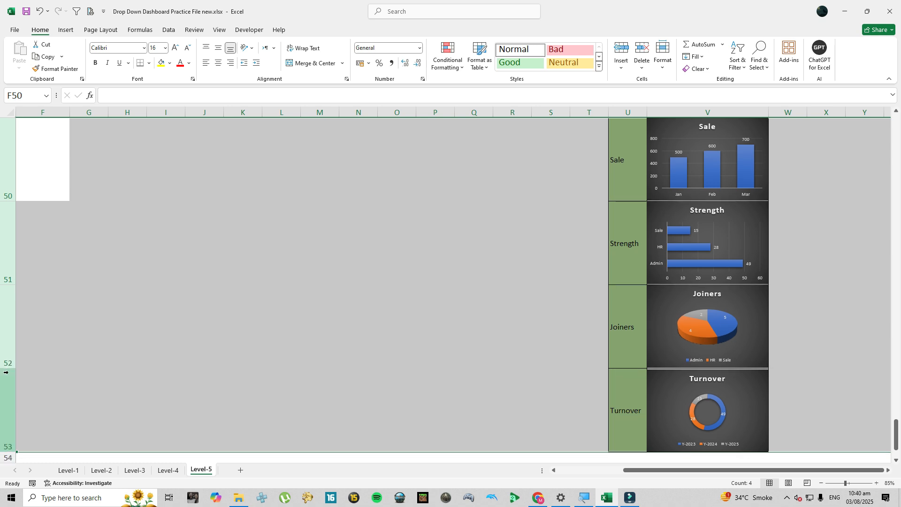
click(358, 325)
scroll(732, 270, up, 1)
click(621, 225)
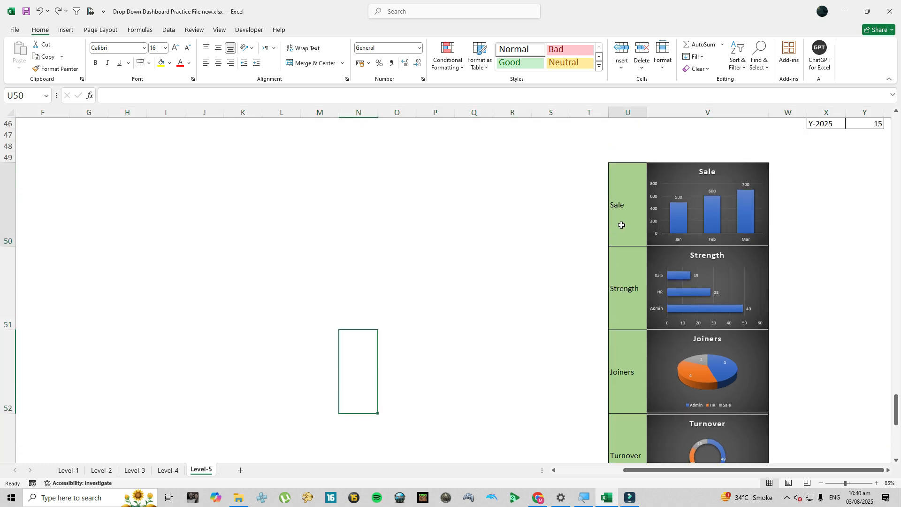
click(636, 150)
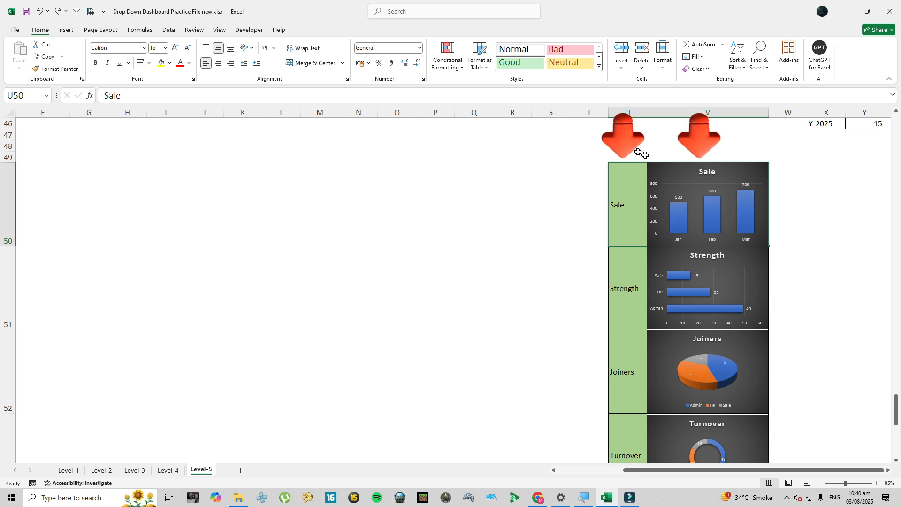
drag(636, 149, 694, 150)
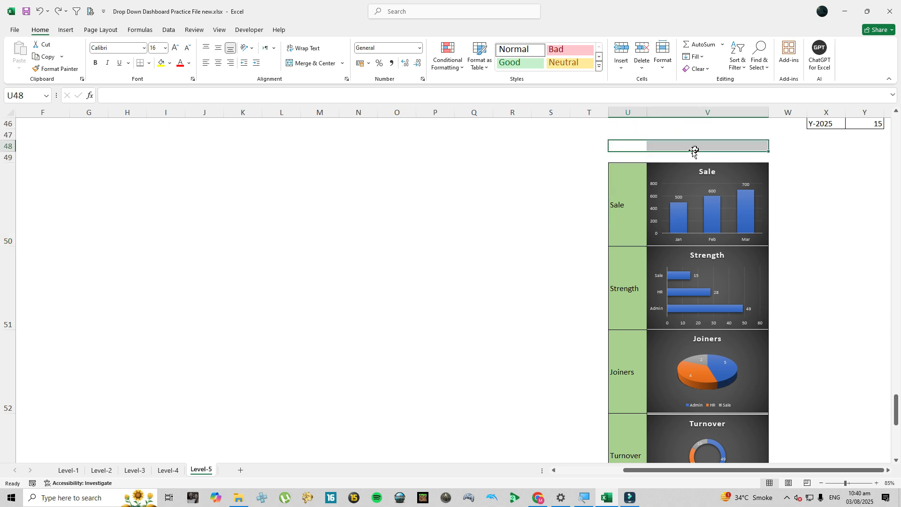
click(627, 192)
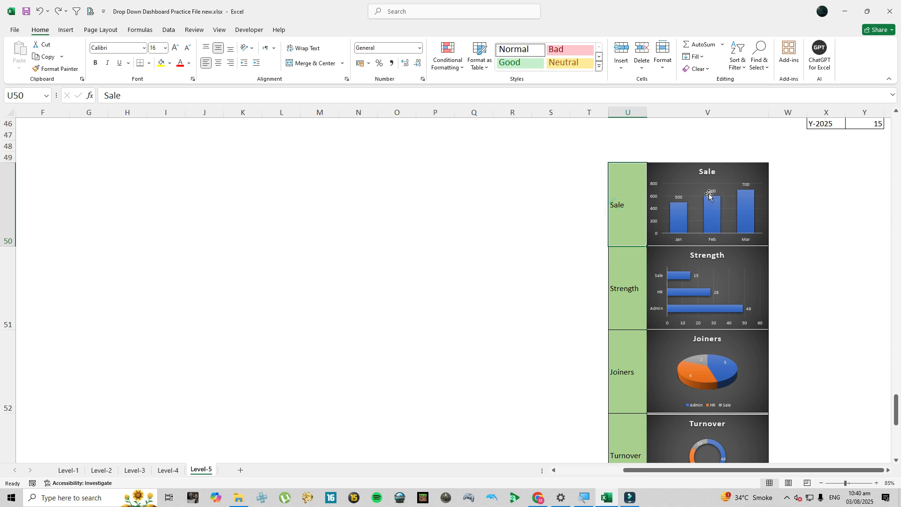
Create names for the chart cells V50:V53 from the left-column labels Sale, Strength, Joiners and Turnover in U50:U53
click(630, 214)
key(shift+Right)
key(shift+Down)
key(shift+Down)
key(shift+Down)
key(shift+Down)
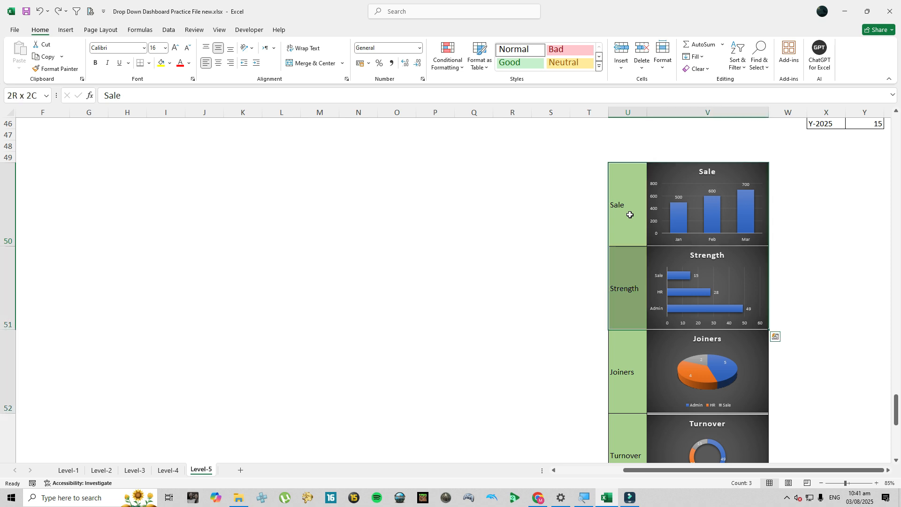
key(shift+Up)
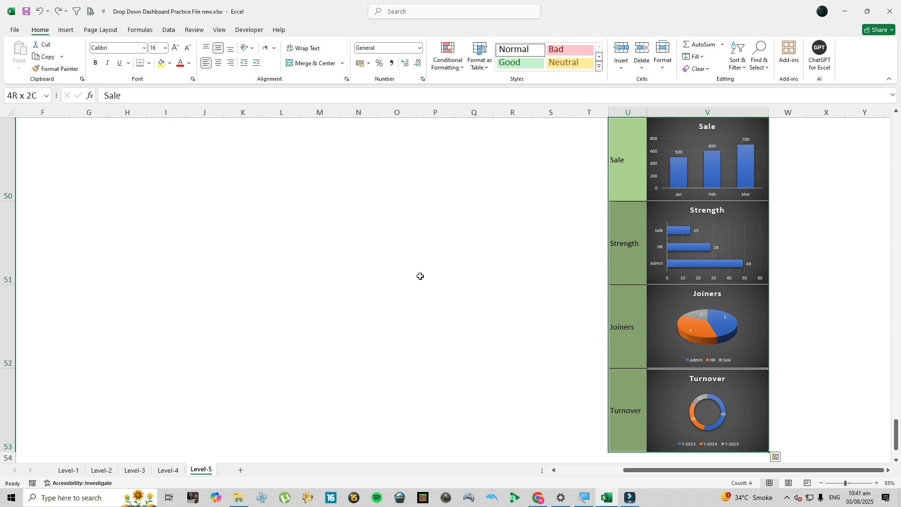
key(ctrl+shift+F3)
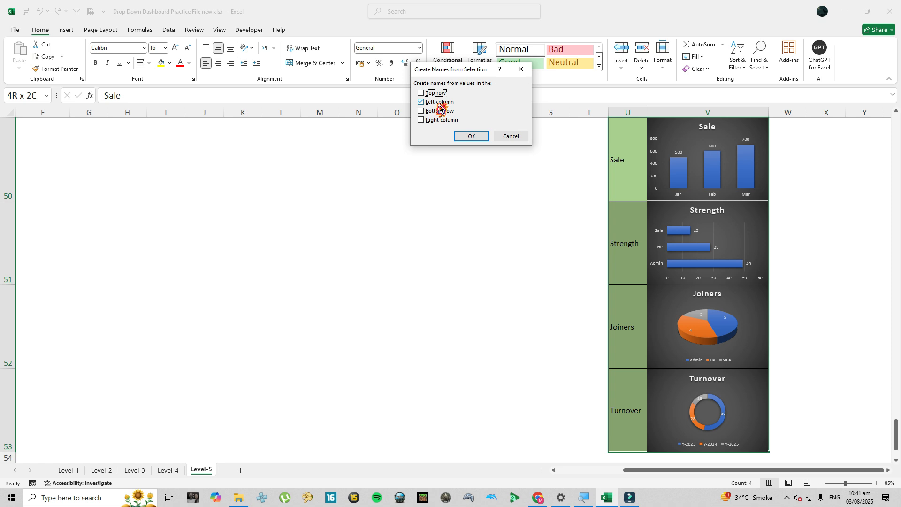
click(471, 136)
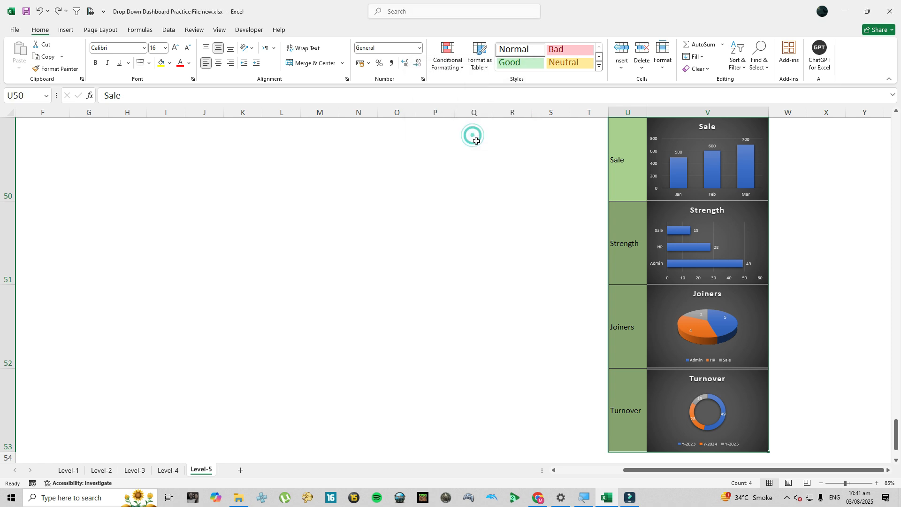
click(615, 176)
click(617, 252)
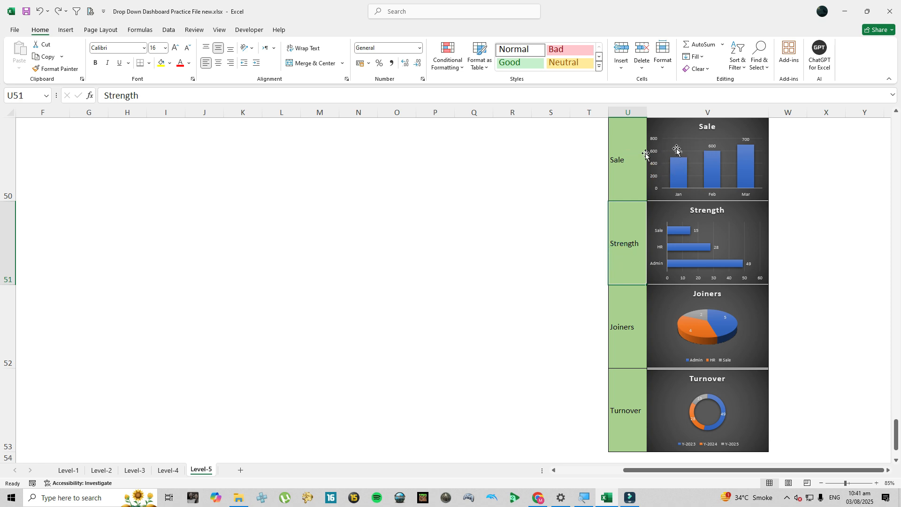
Add a List data validation to the blue merged cell L3, using the four chart labels in U50:U53 as its source
click(396, 193)
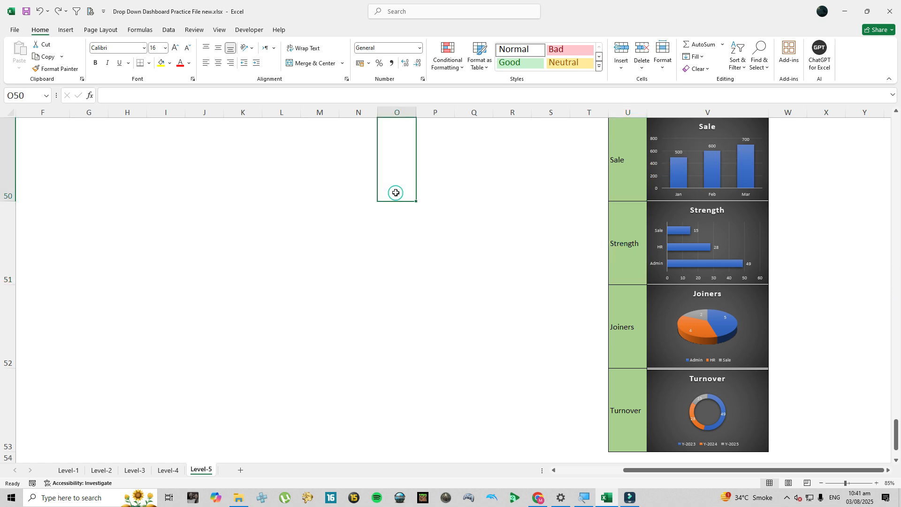
scroll(396, 193, up, 10)
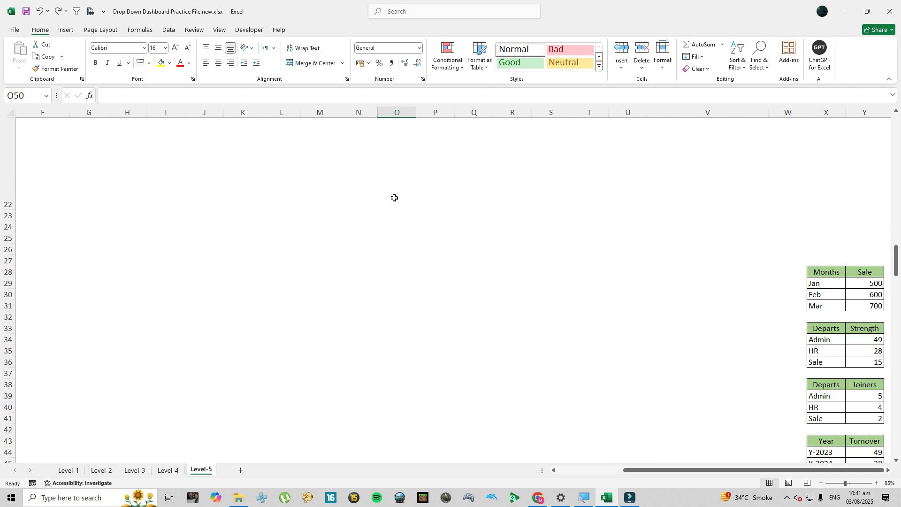
scroll(394, 197, up, 4)
scroll(389, 199, up, 3)
click(342, 169)
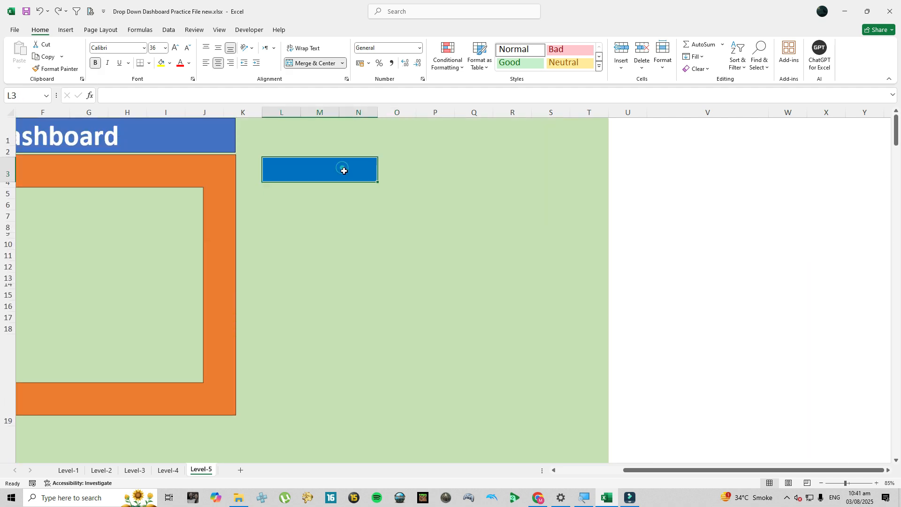
click(170, 30)
click(489, 68)
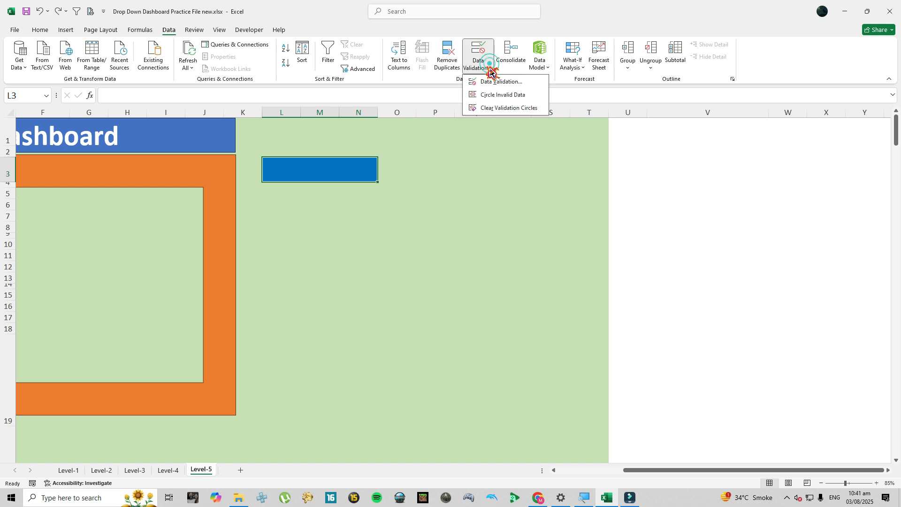
click(492, 79)
click(413, 83)
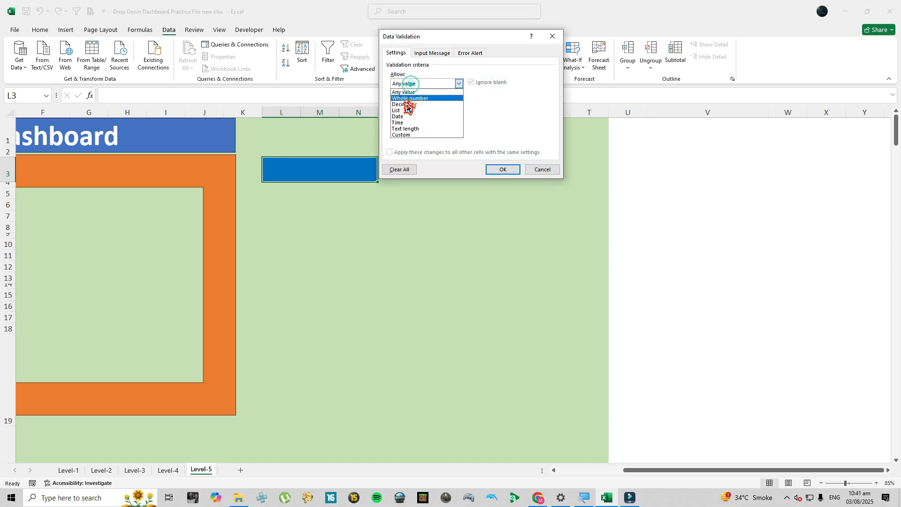
click(403, 109)
click(414, 121)
scroll(732, 239, down, 9)
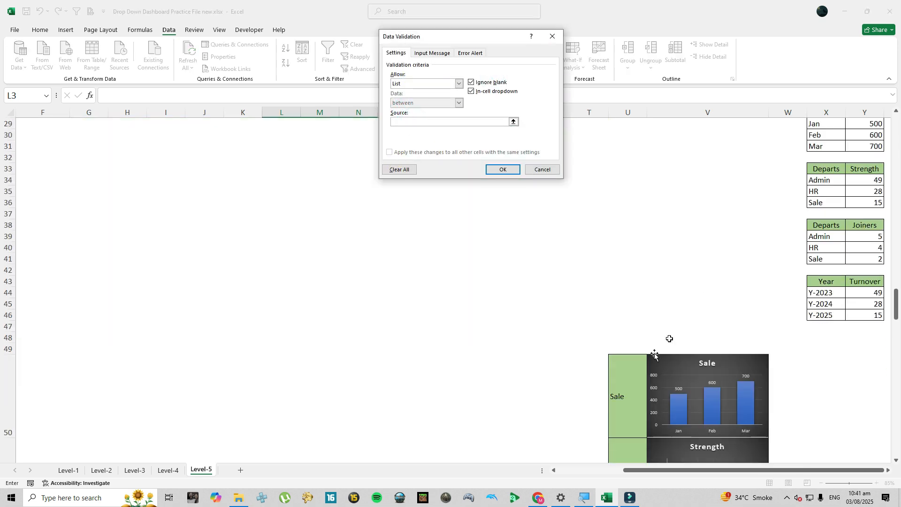
drag(619, 388, 623, 424)
click(511, 171)
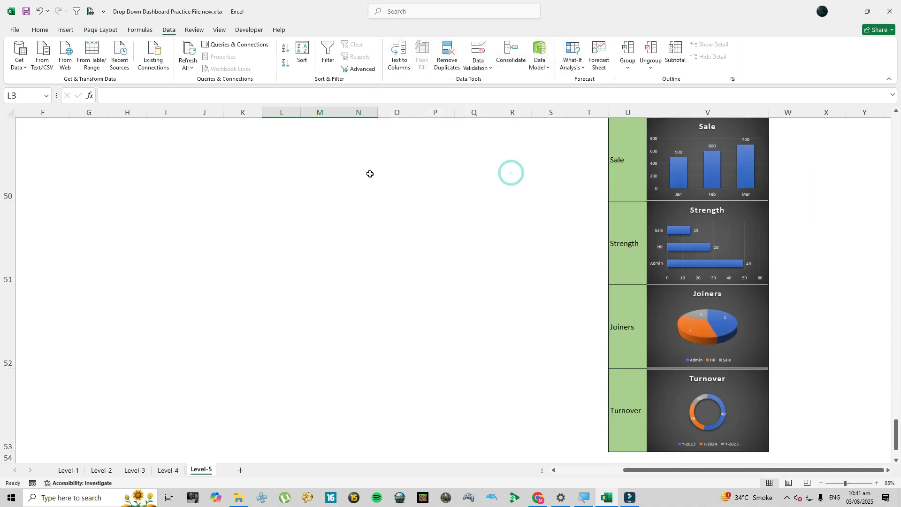
Choose Strength from the new drop-down list in cell L3
scroll(370, 173, up, 12)
scroll(409, 159, up, 5)
click(383, 172)
click(368, 169)
click(381, 178)
click(351, 190)
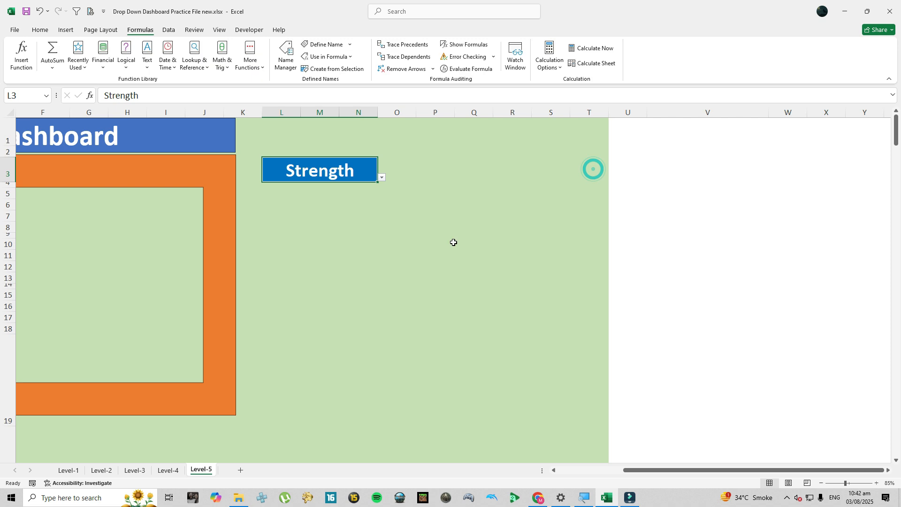
Review the workbook's defined names and their cell references in the Name Manager without adding a name
key(ctrl+F3)
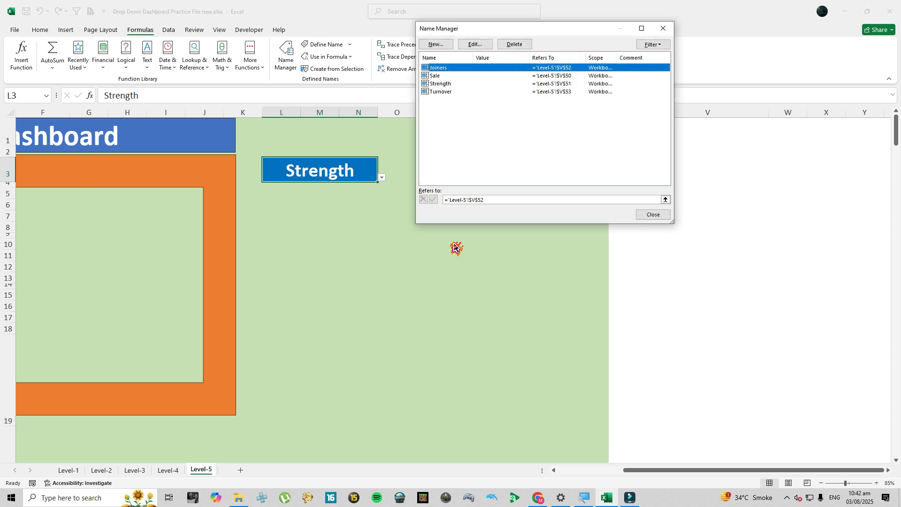
click(434, 44)
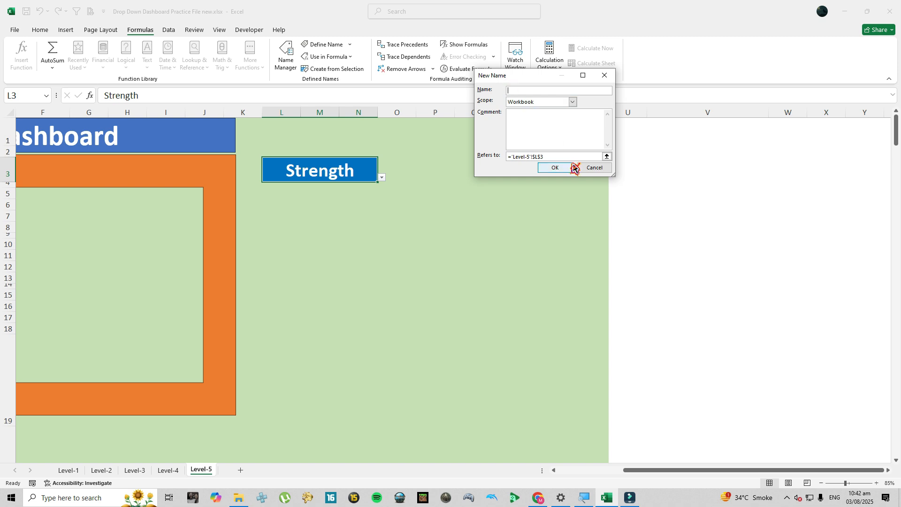
click(591, 168)
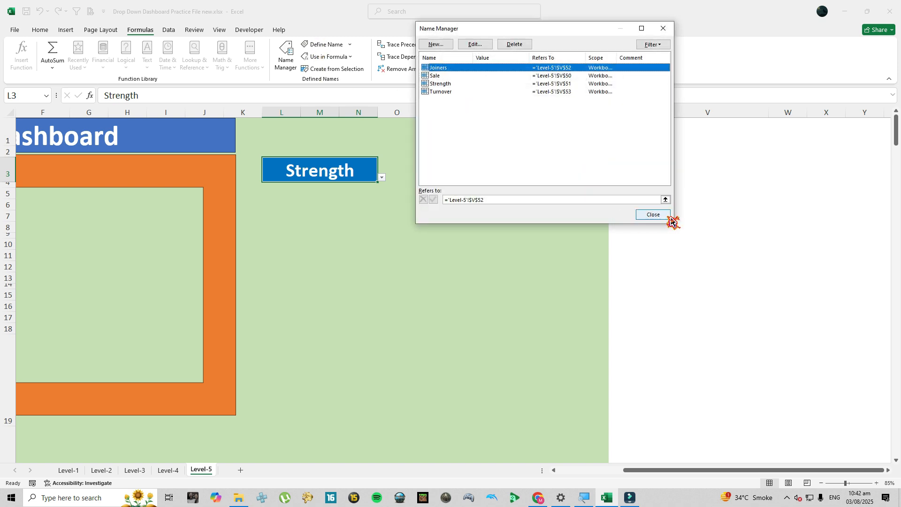
click(662, 212)
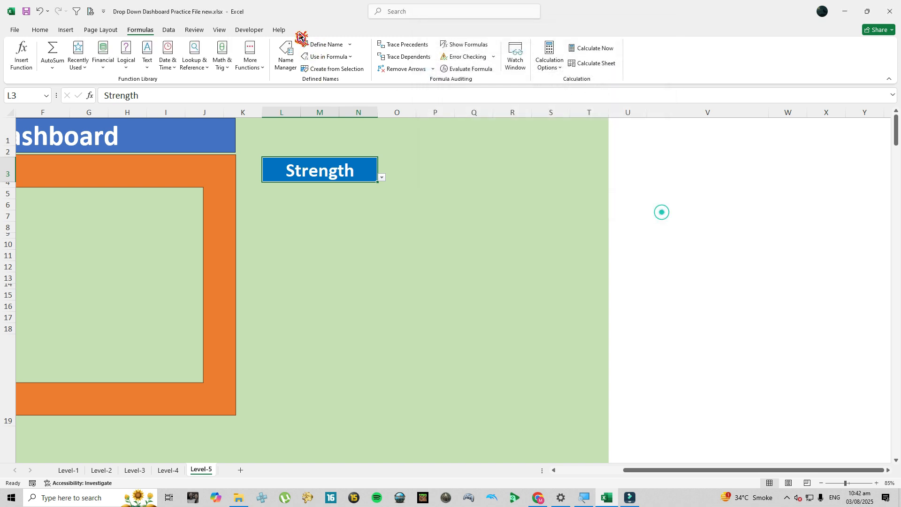
Define a workbook-scoped name chart that refers to =indirect($L$3)
click(321, 47)
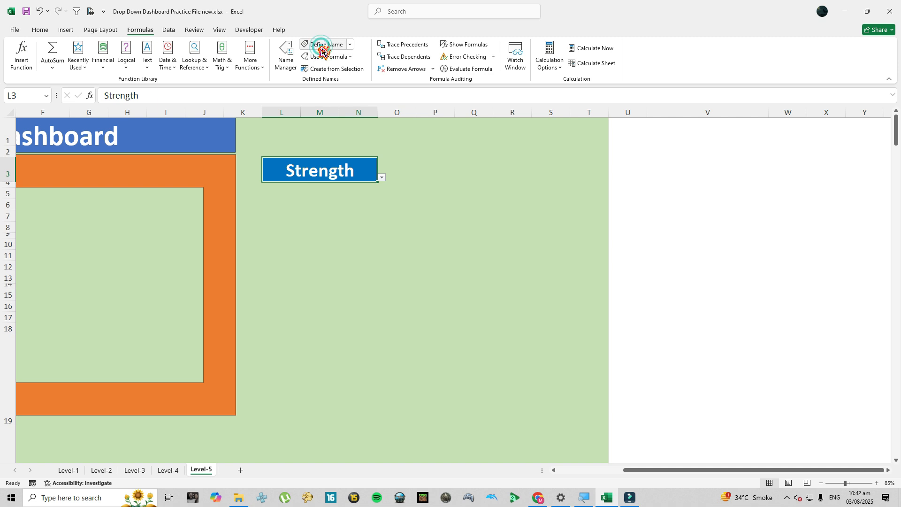
drag(519, 81, 491, 139)
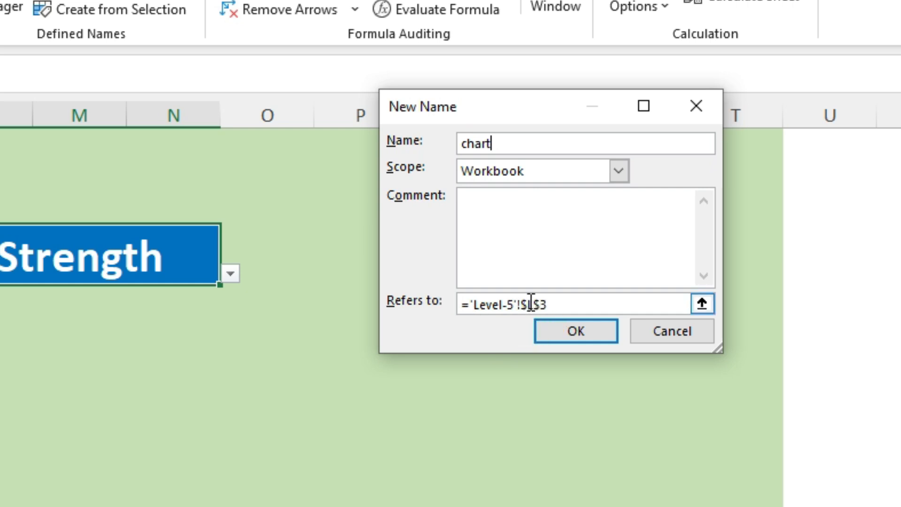
click(521, 304)
drag(501, 304, 470, 305)
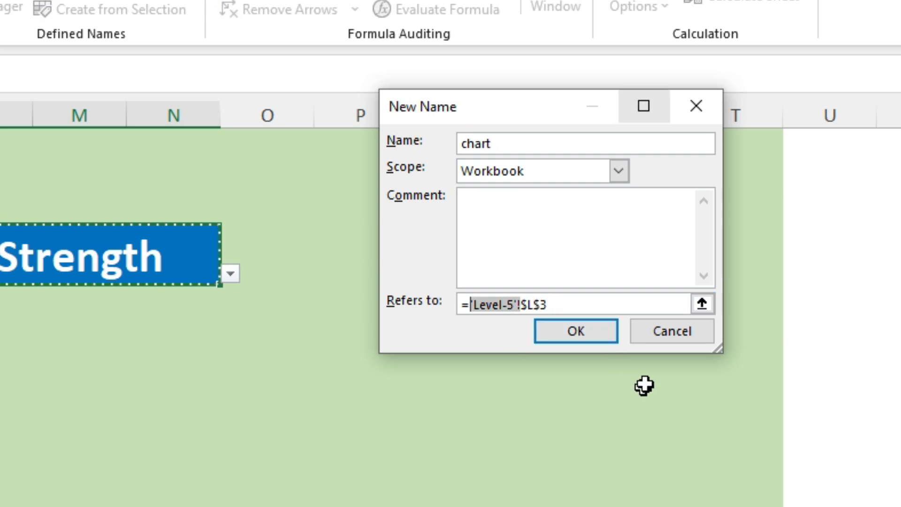
key(Delete)
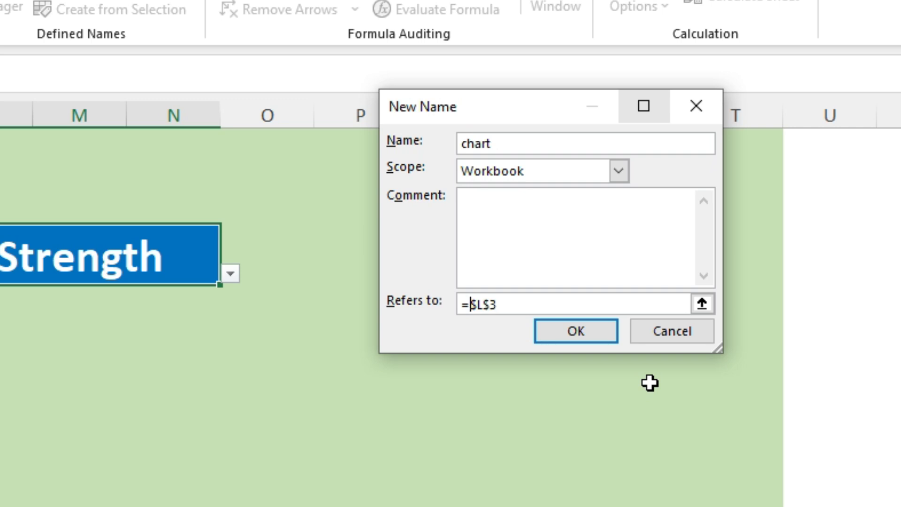
text(indirect)
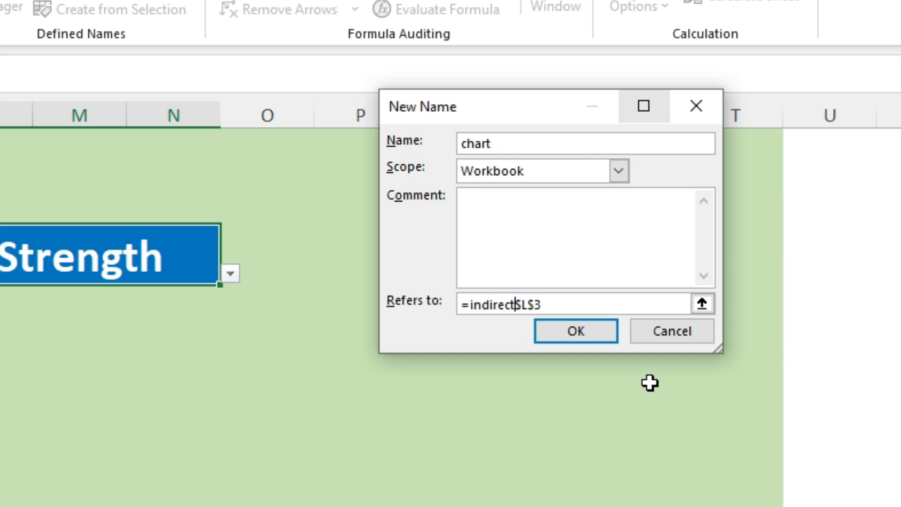
text(()
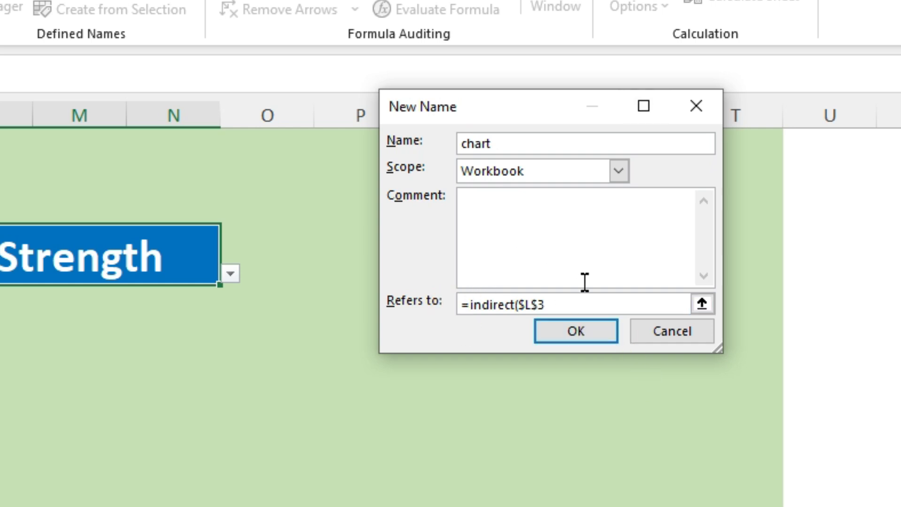
click(562, 304)
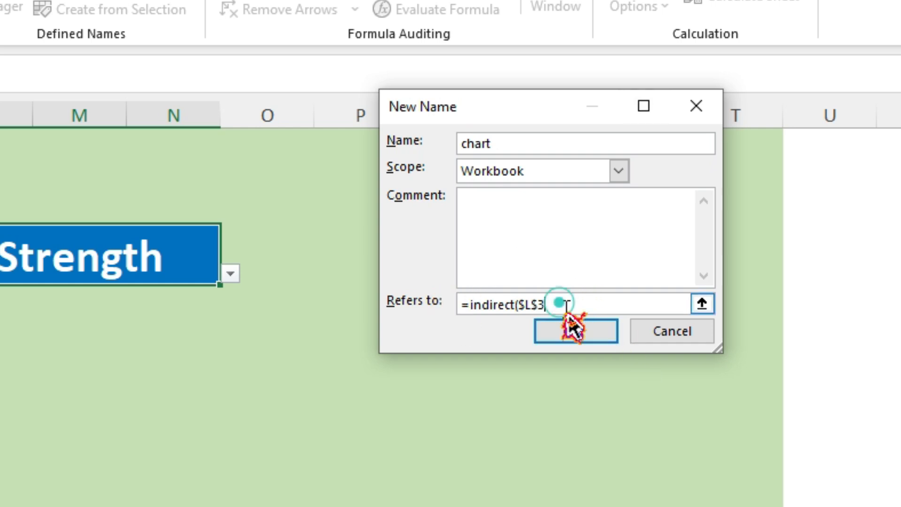
click(586, 334)
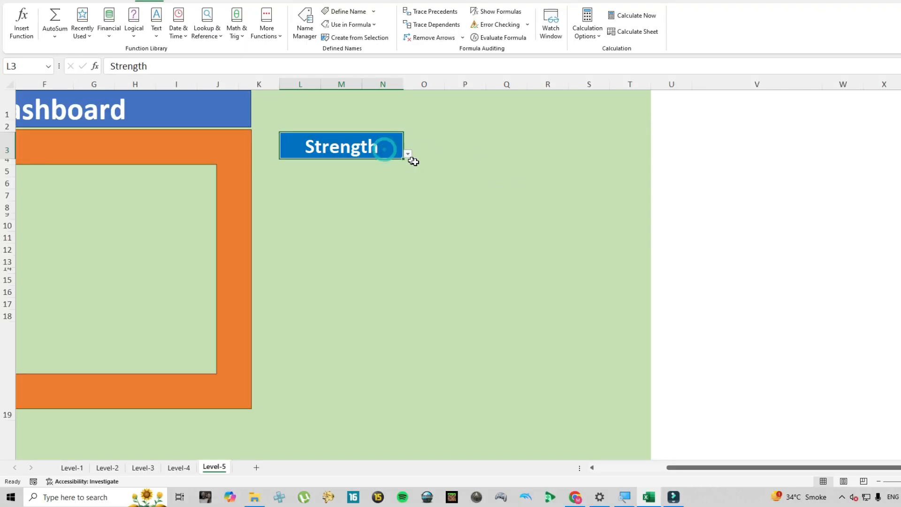
Copy the Sale chart from cell V50, paste it as a picture on the HR Dashboard and align it to the orange frame's inner upper-left corner
scroll(827, 324, down, 7)
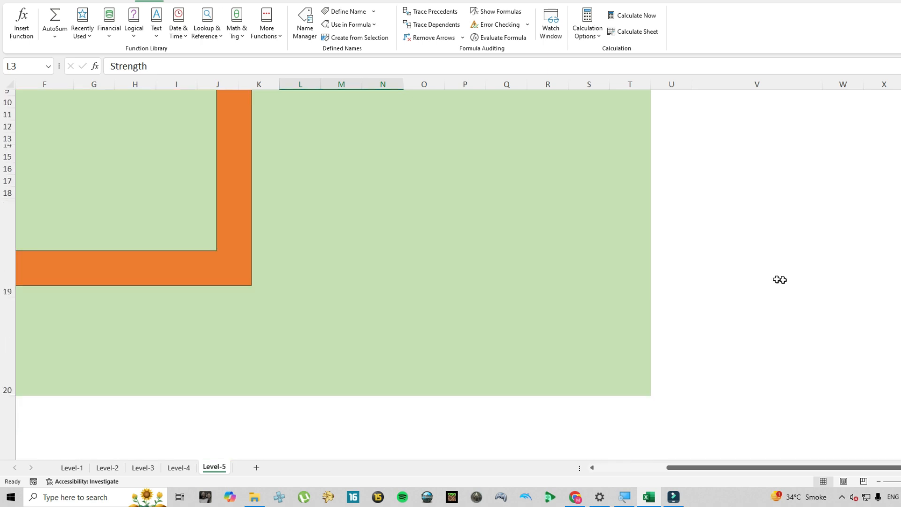
scroll(822, 391, down, 3)
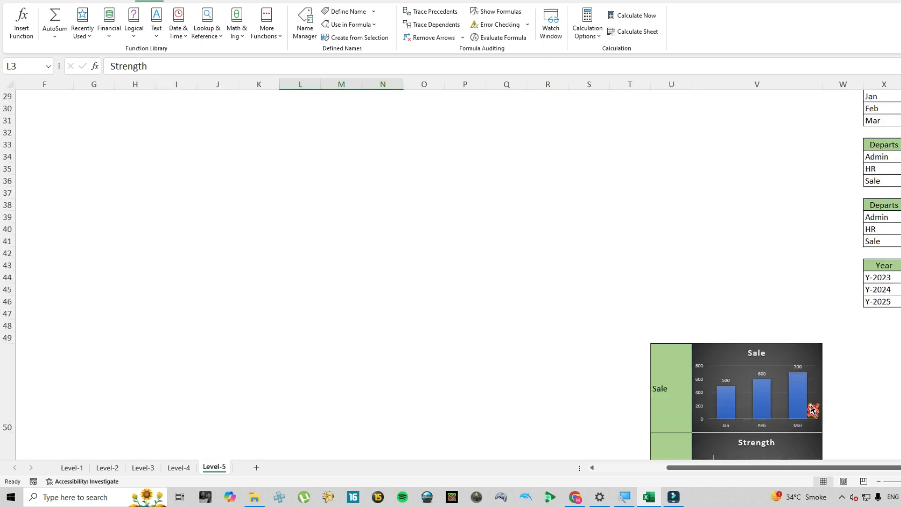
click(720, 350)
right_click(721, 351)
click(755, 74)
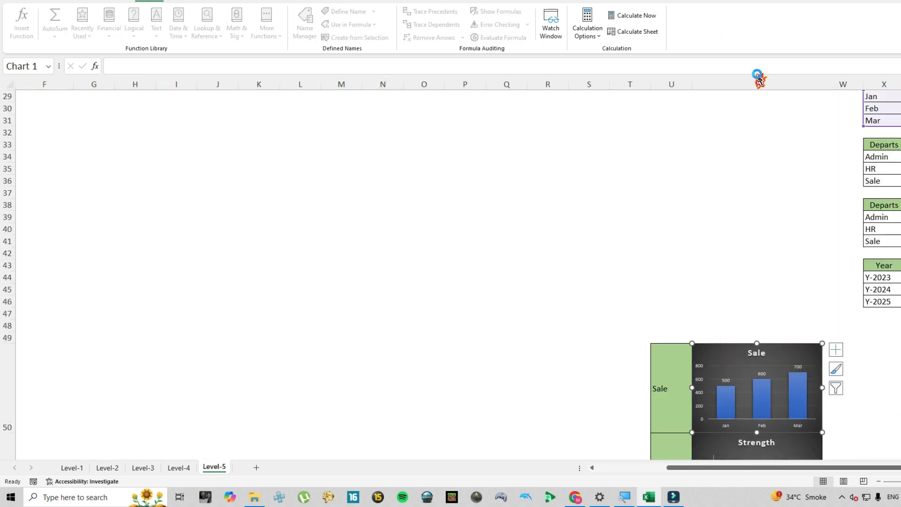
click(633, 467)
scroll(372, 372, up, 10)
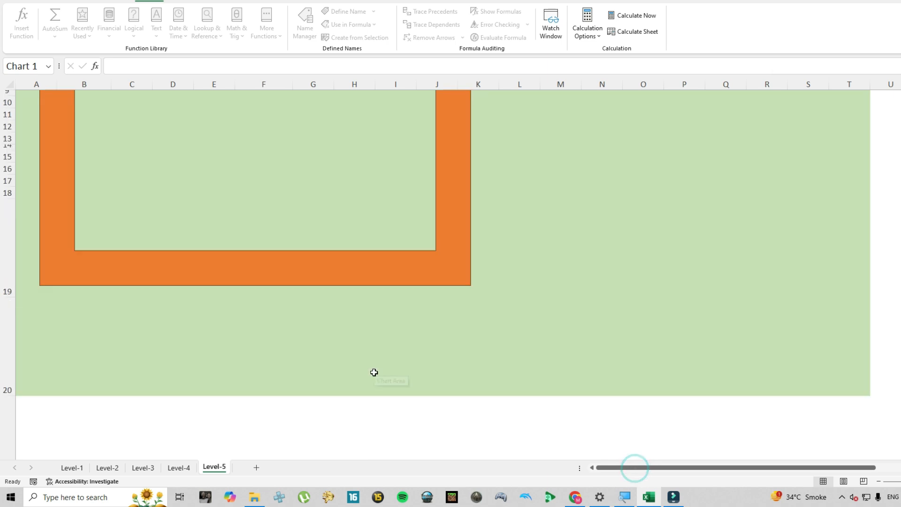
click(208, 241)
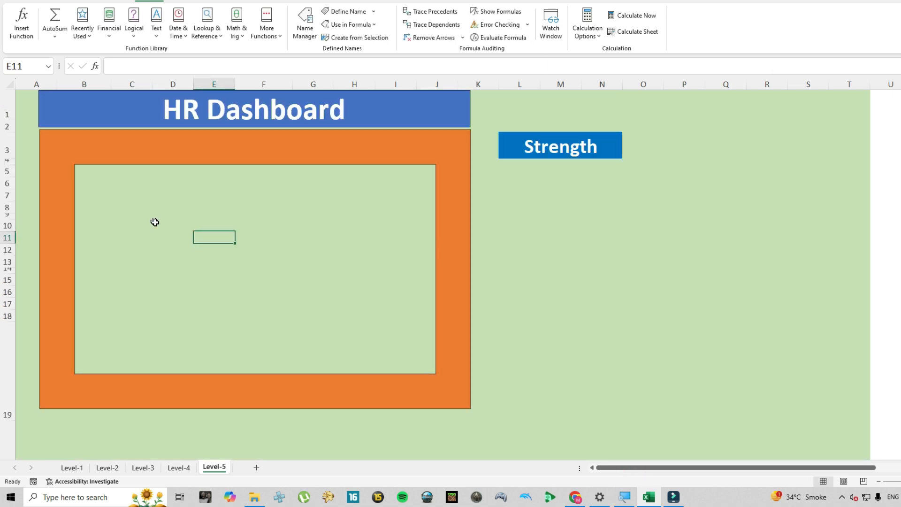
right_click(107, 184)
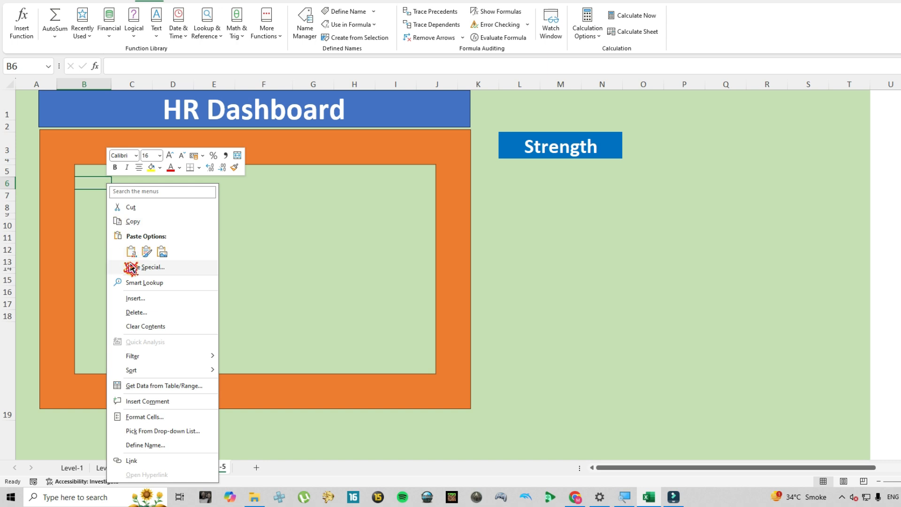
click(163, 253)
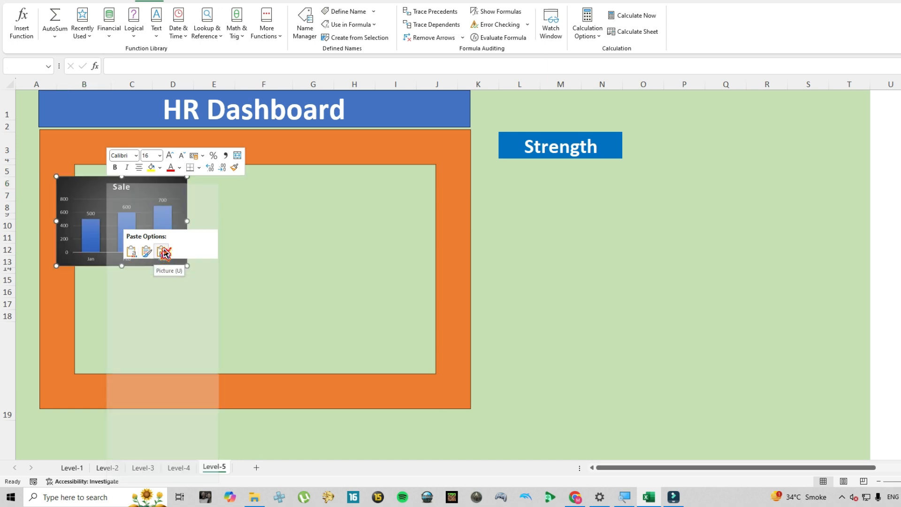
click(164, 253)
drag(137, 219, 154, 193)
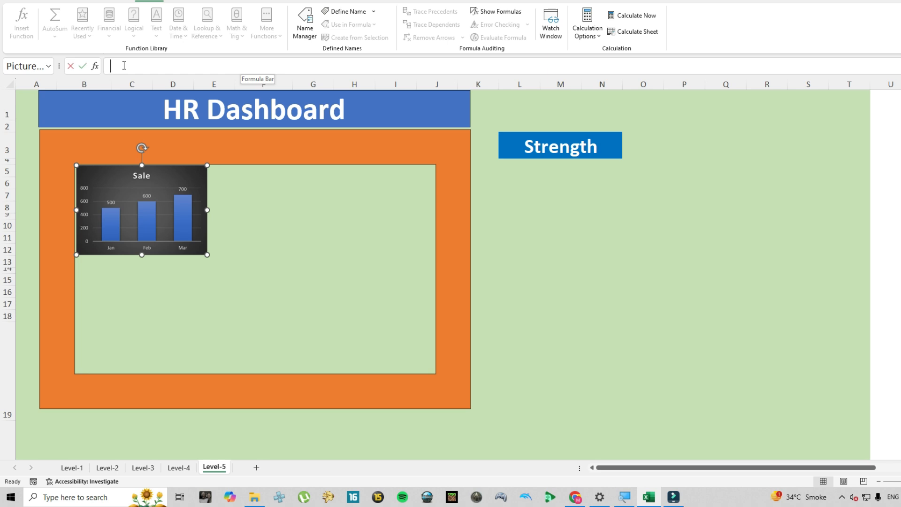
Link the pasted Sale chart picture to the defined name with the formula =chart
click(124, 65)
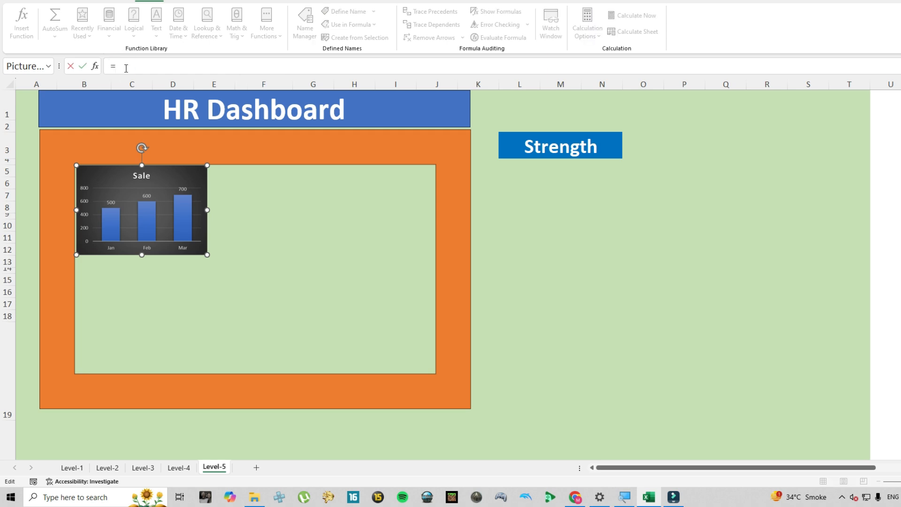
text(ch)
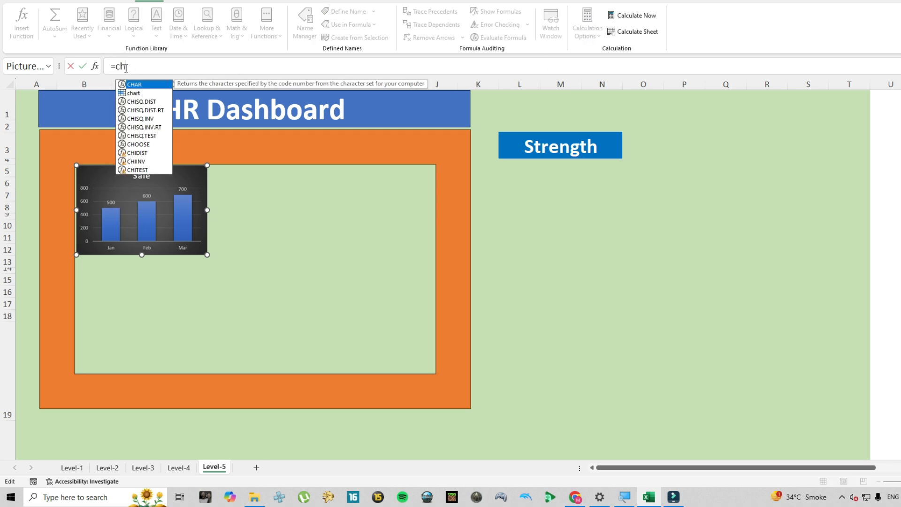
text(art)
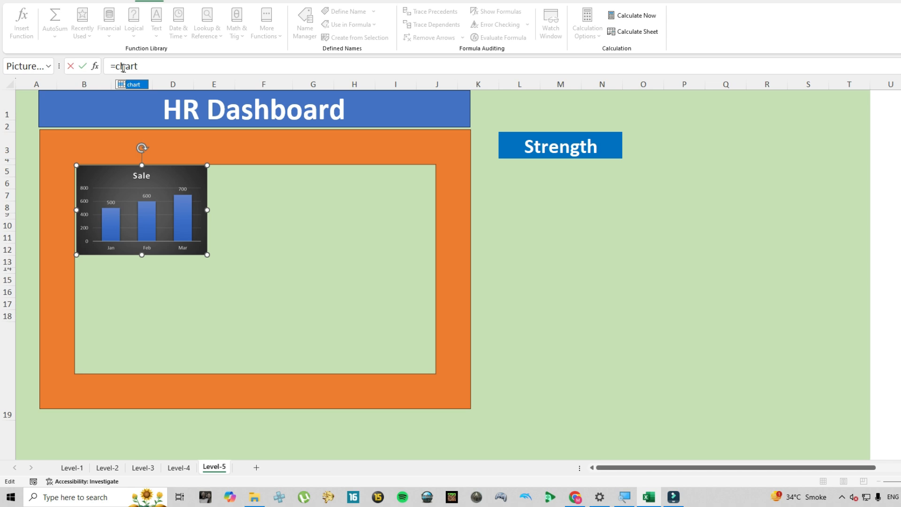